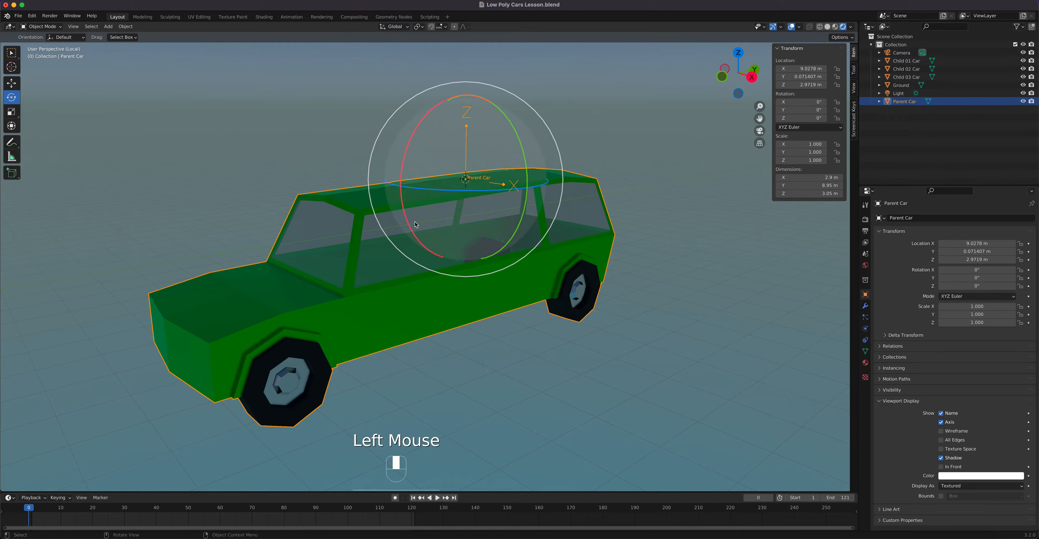
# Set the origin of the green Parent Car to its geometry
pyautogui.click(125, 27)
pyautogui.moveTo(130, 45)
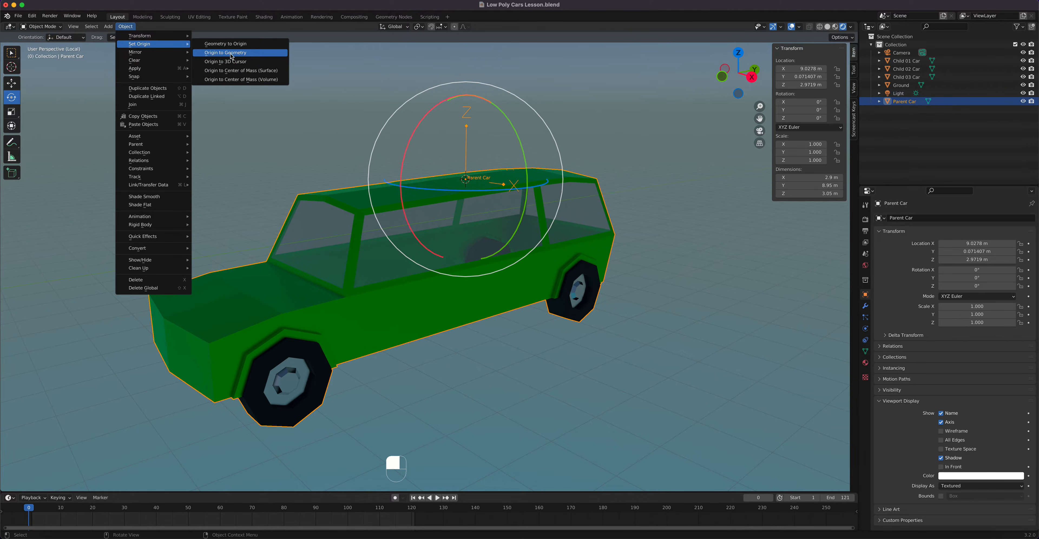
pyautogui.click(208, 54)
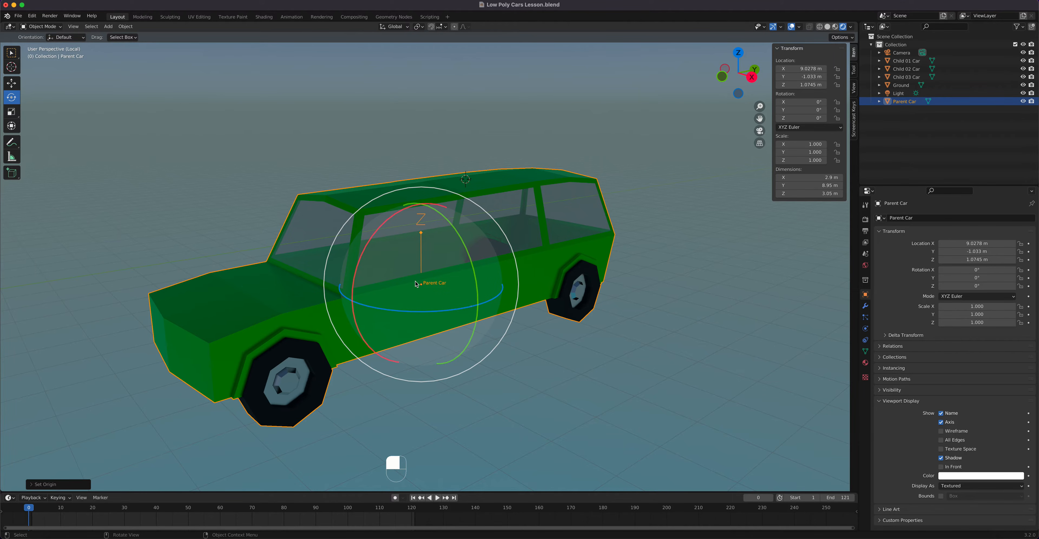
# Leave local view so all four cars are shown, and deselect the Parent Car
pyautogui.press('/')
pyautogui.scroll(-4, 540, 380)
pyautogui.moveTo(490, 328); pyautogui.dragTo(462, 341, button='middle')
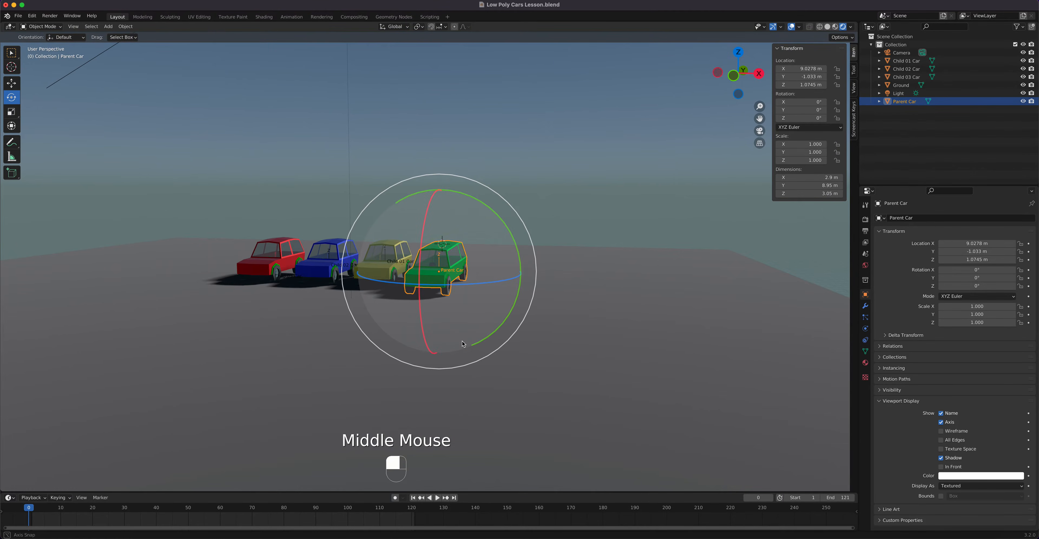
pyautogui.click(564, 215)
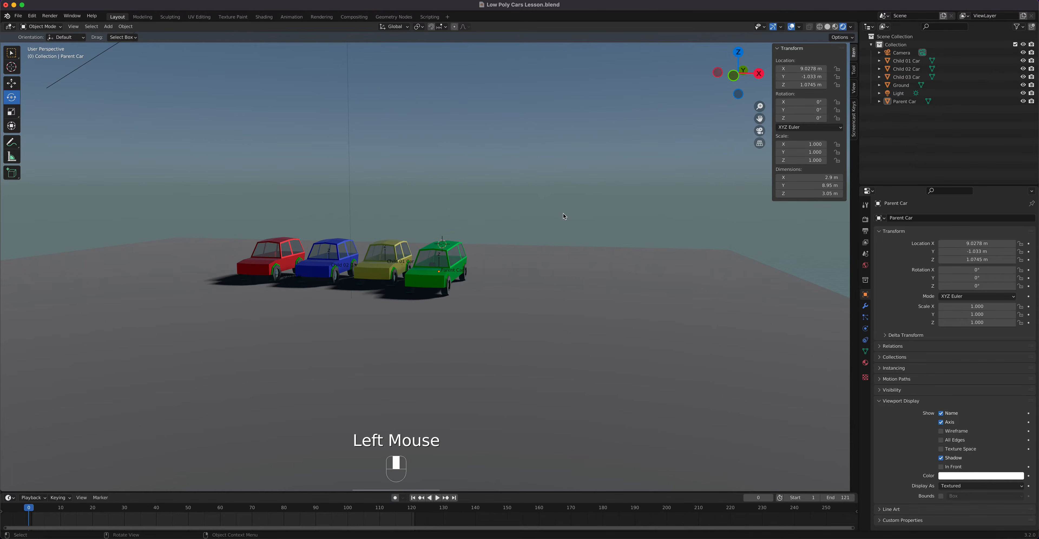
pyautogui.scroll(3, 372, 291)
pyautogui.keyDown('shift'); pyautogui.moveTo(371, 291); pyautogui.dragTo(439, 299, button='middle'); pyautogui.keyUp('shift')
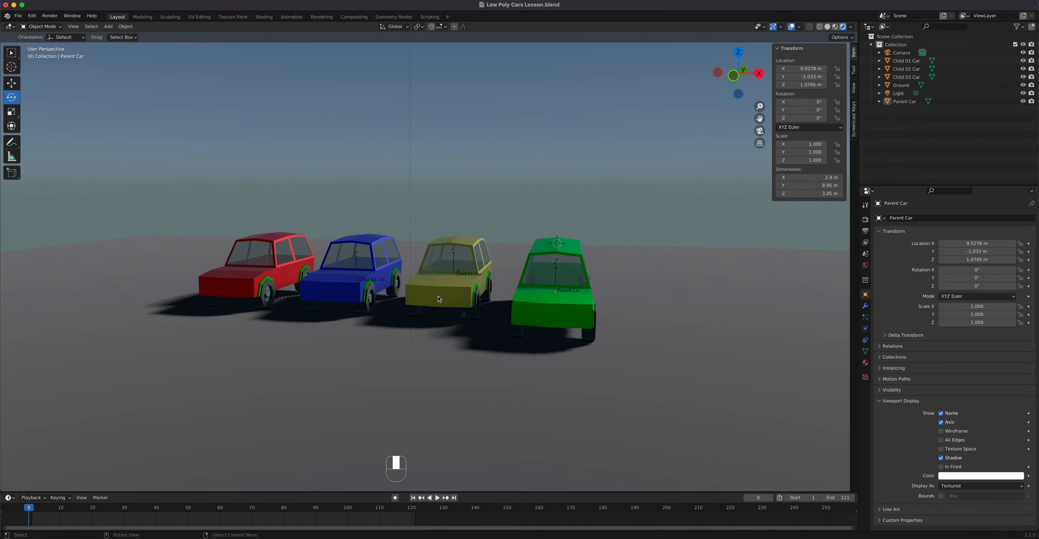
pyautogui.click(19, 16)
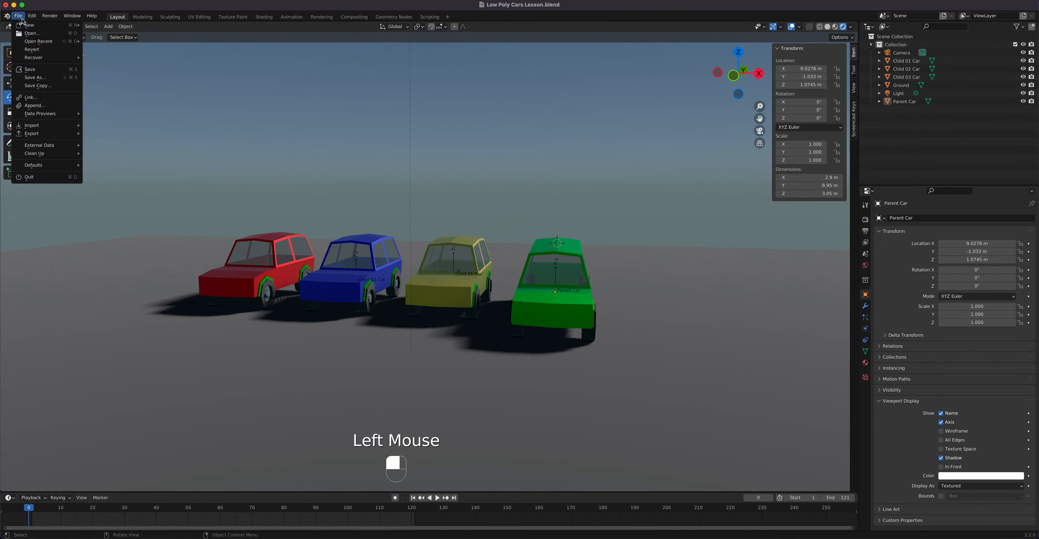
pyautogui.moveTo(40, 41)
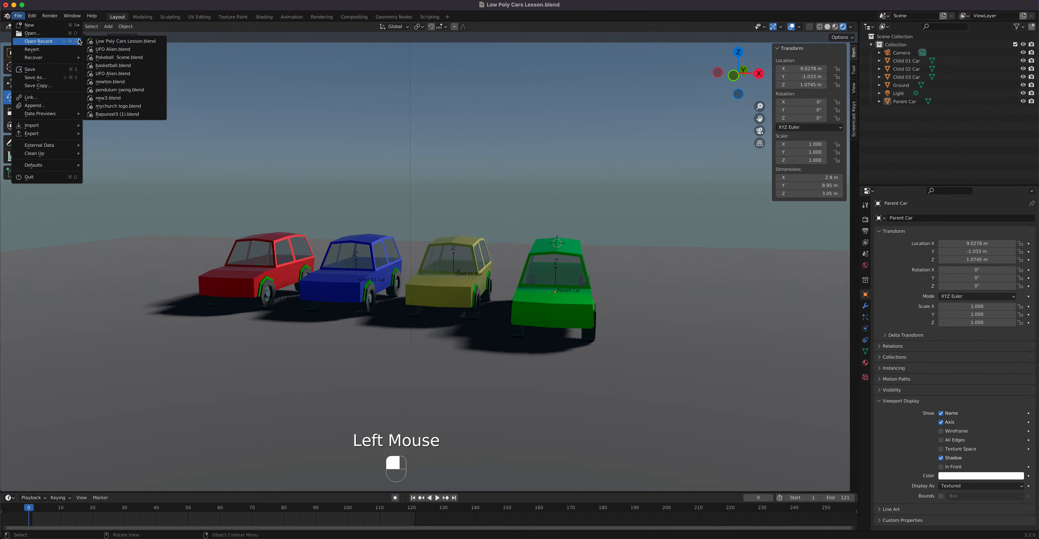
pyautogui.click(122, 43)
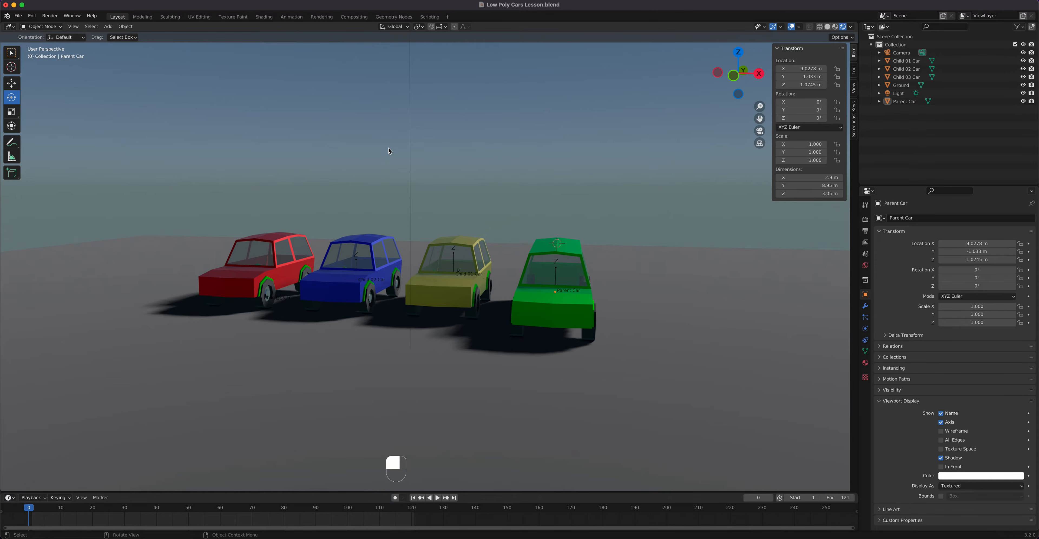
# Examine the row of cars by selecting the blue, yellow and green ones in turn and viewing them from several angles
pyautogui.click(393, 278)
pyautogui.moveTo(393, 278); pyautogui.dragTo(411, 267, button='middle')
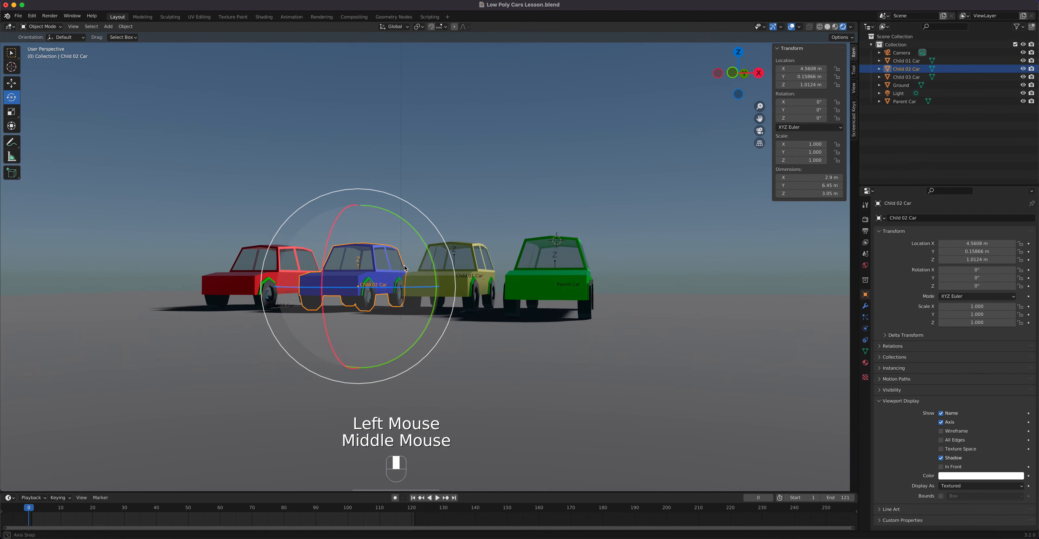
pyautogui.click(470, 284)
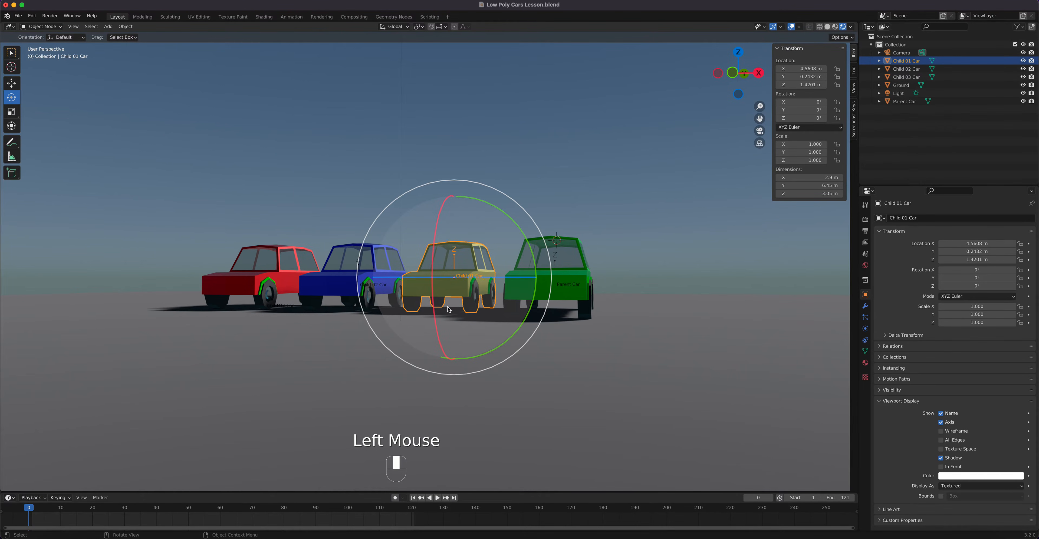
pyautogui.click(563, 296)
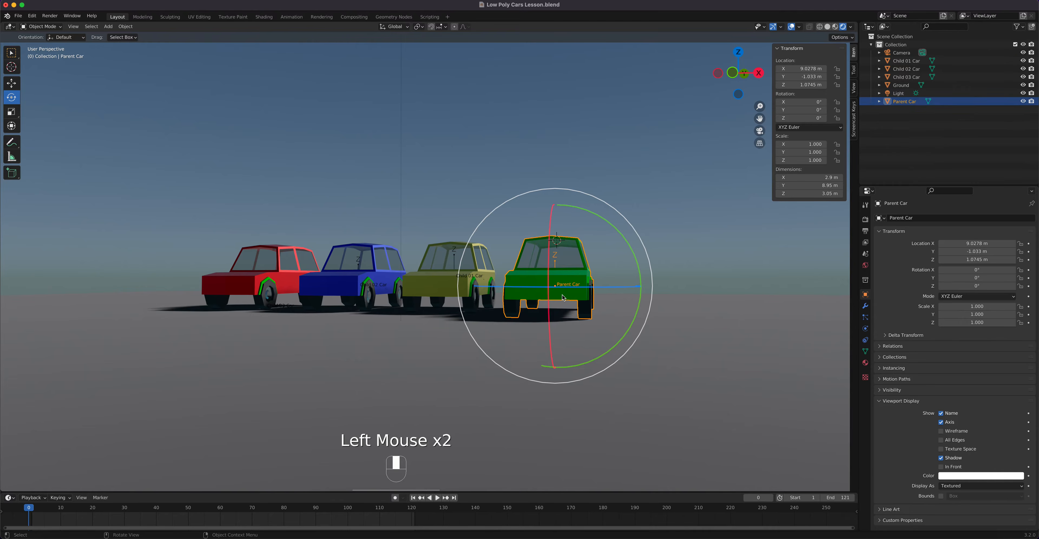
pyautogui.click(297, 217)
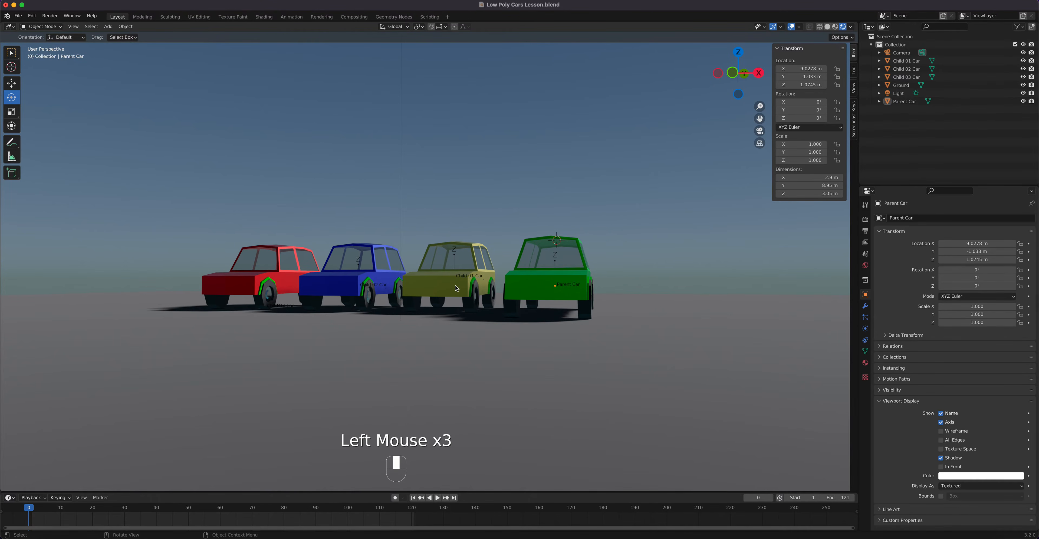
pyautogui.scroll(-2, 456, 288)
pyautogui.scroll(4, 456, 288)
pyautogui.moveTo(455, 289); pyautogui.dragTo(452, 299, button='middle')
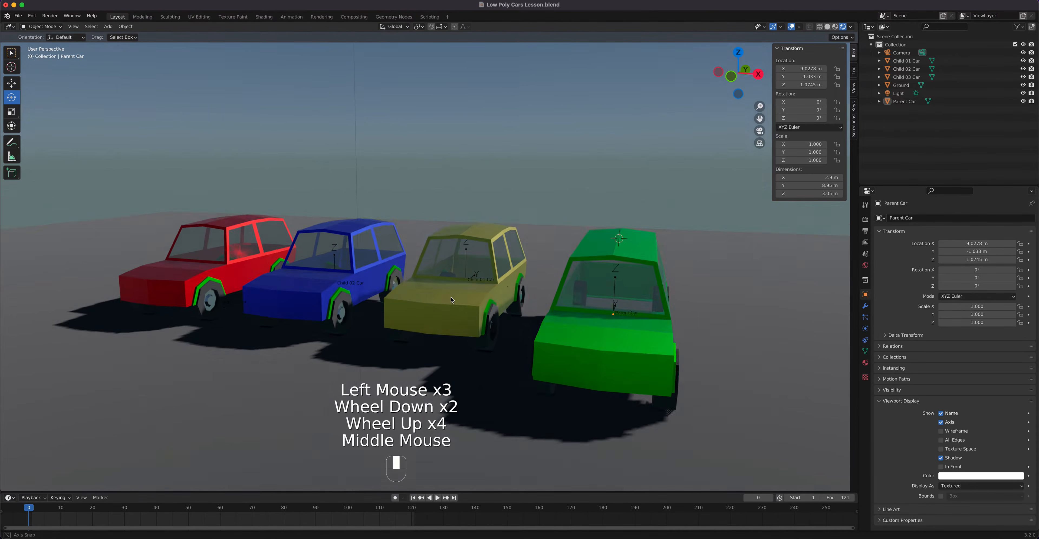
pyautogui.scroll(-3, 450, 301)
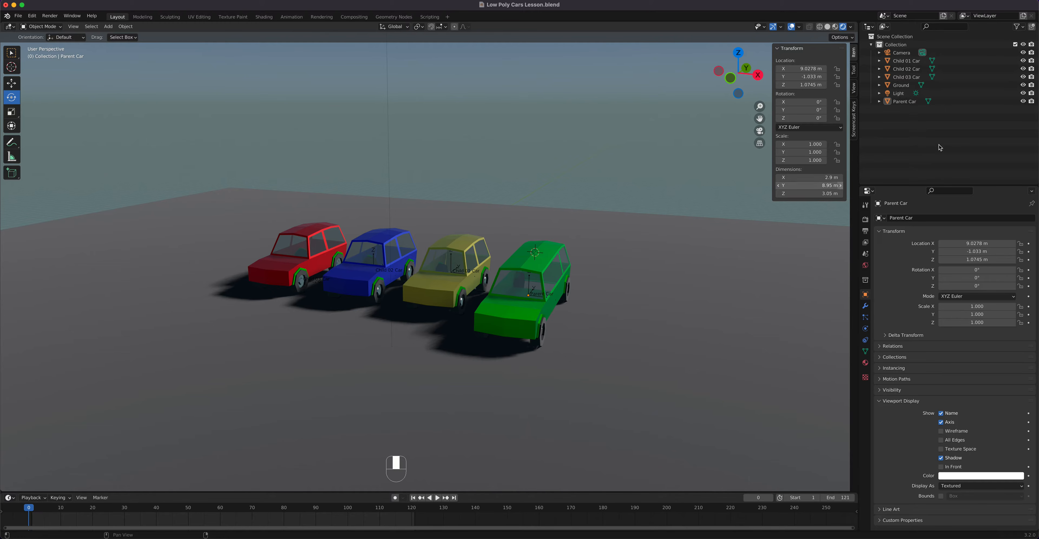
# Match names to models by selecting Parent Car, Child 01 Car, Child 02 Car and Child 03 Car one after another
pyautogui.click(903, 102)
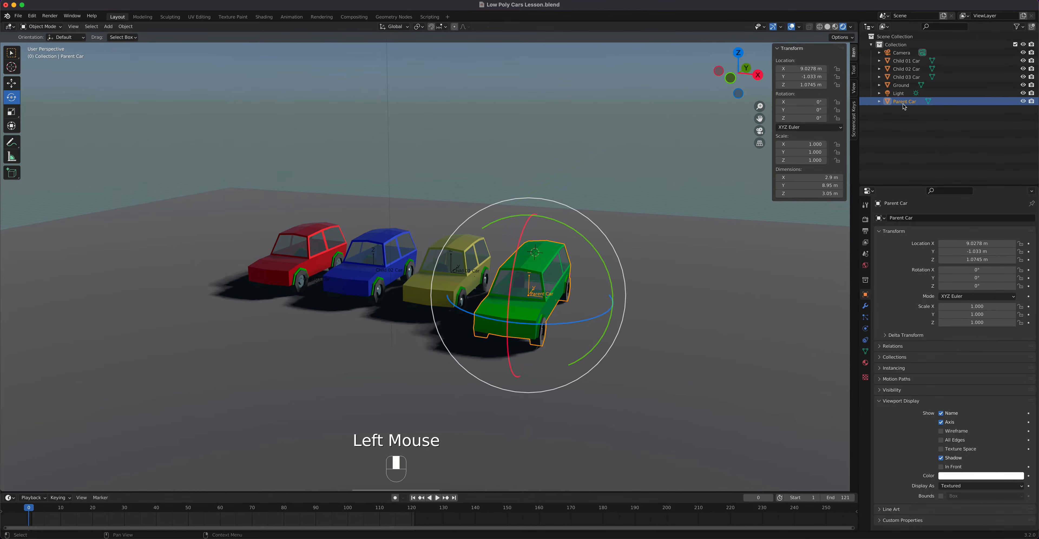
pyautogui.click(906, 61)
pyautogui.click(908, 69)
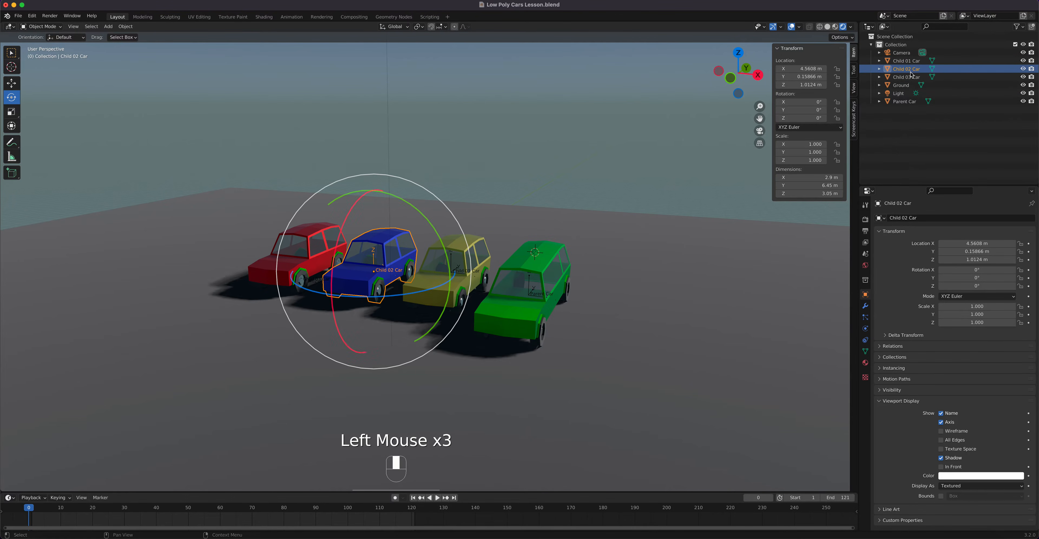
pyautogui.click(910, 77)
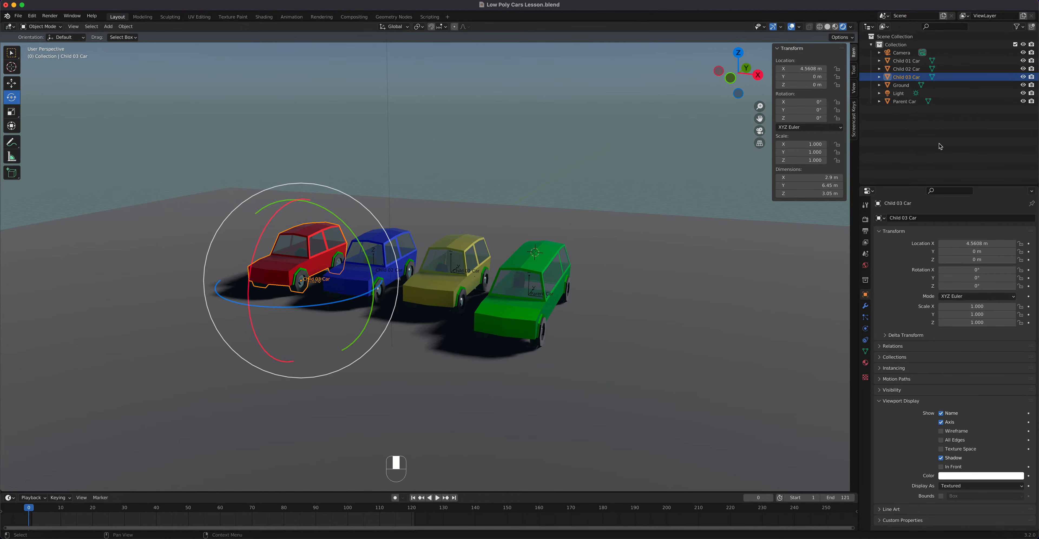
# Move the green Parent Car in top view to in front of the child cars, at about X -0.03 m, Y -10.8 m
pyautogui.click(531, 271)
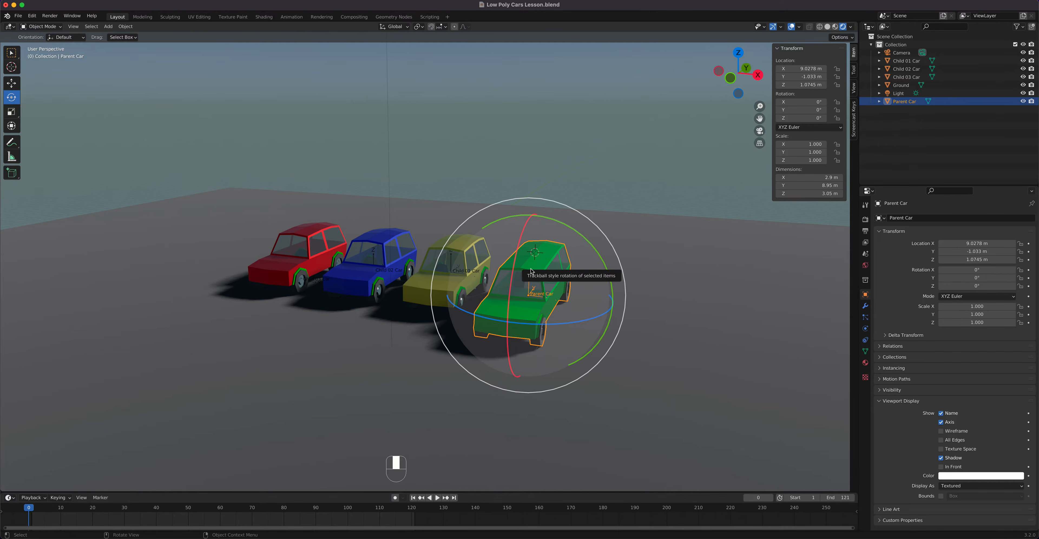
pyautogui.press('`')
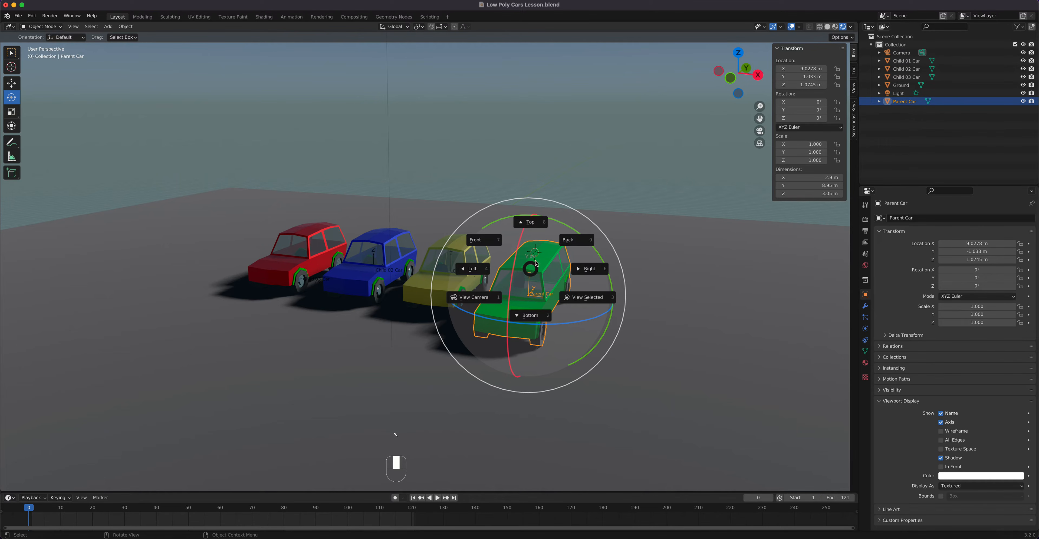
pyautogui.click(542, 222)
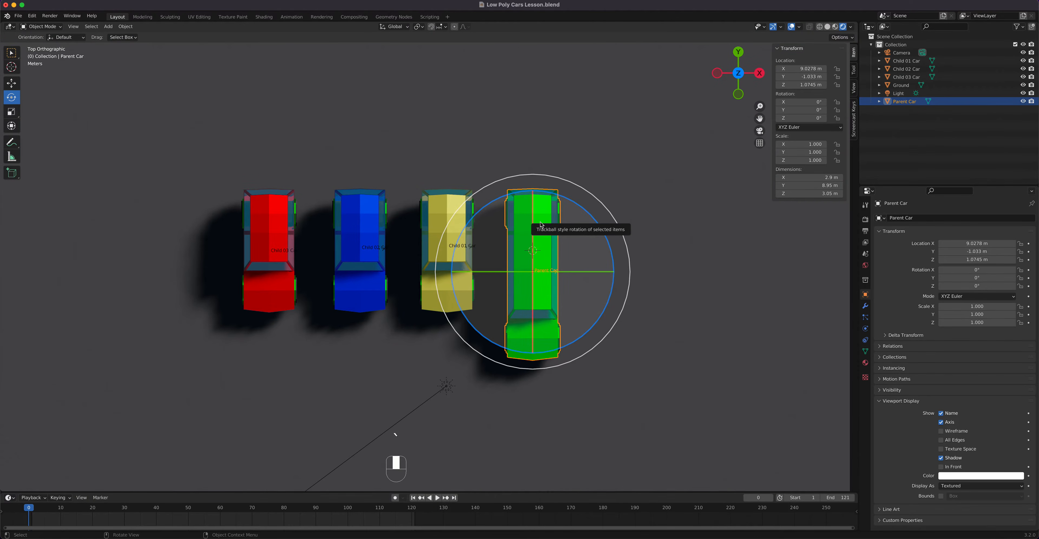
pyautogui.press('KP_7')
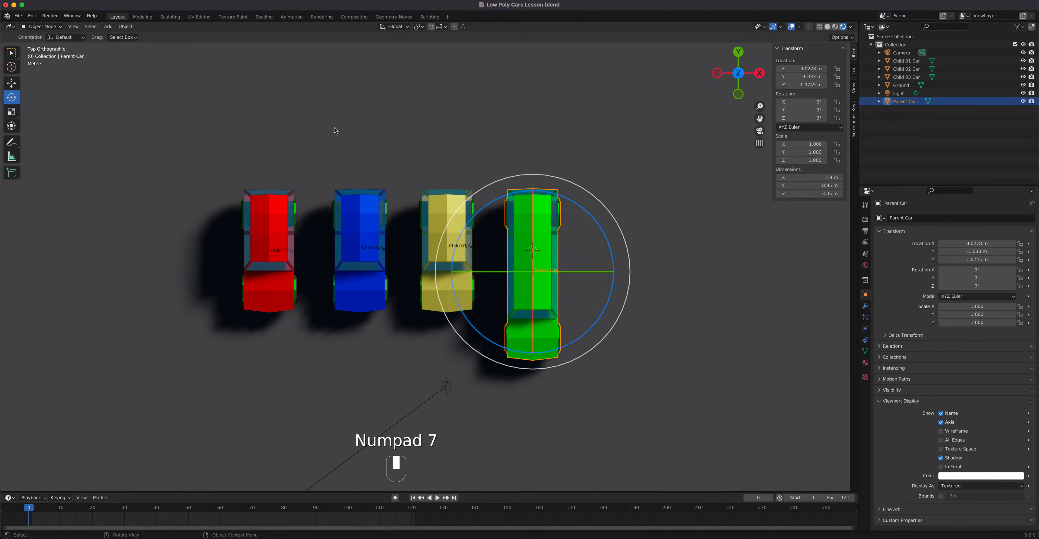
pyautogui.click(13, 83)
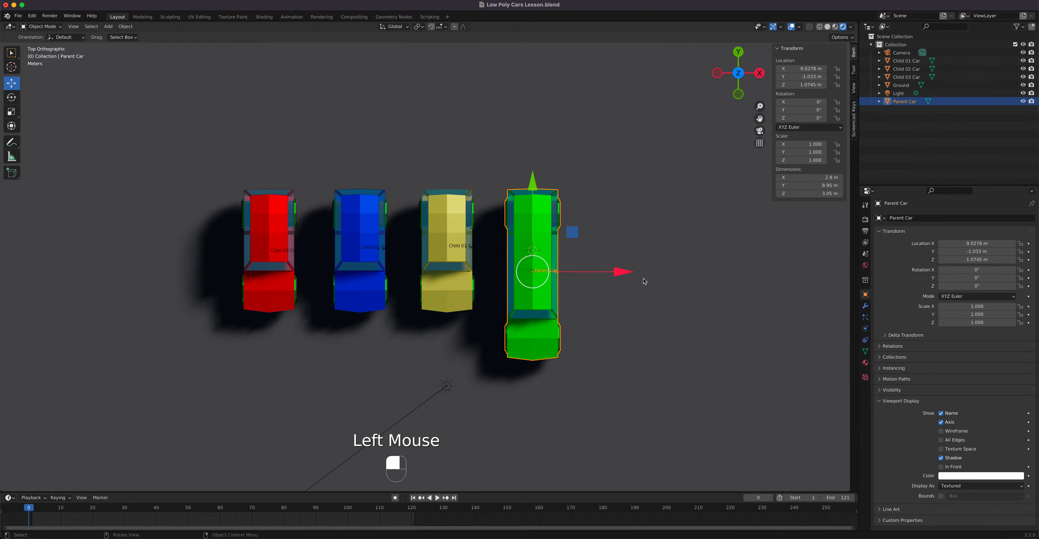
pyautogui.moveTo(575, 236); pyautogui.dragTo(398, 425)
pyautogui.moveTo(399, 425); pyautogui.dragTo(528, 281, button='middle')
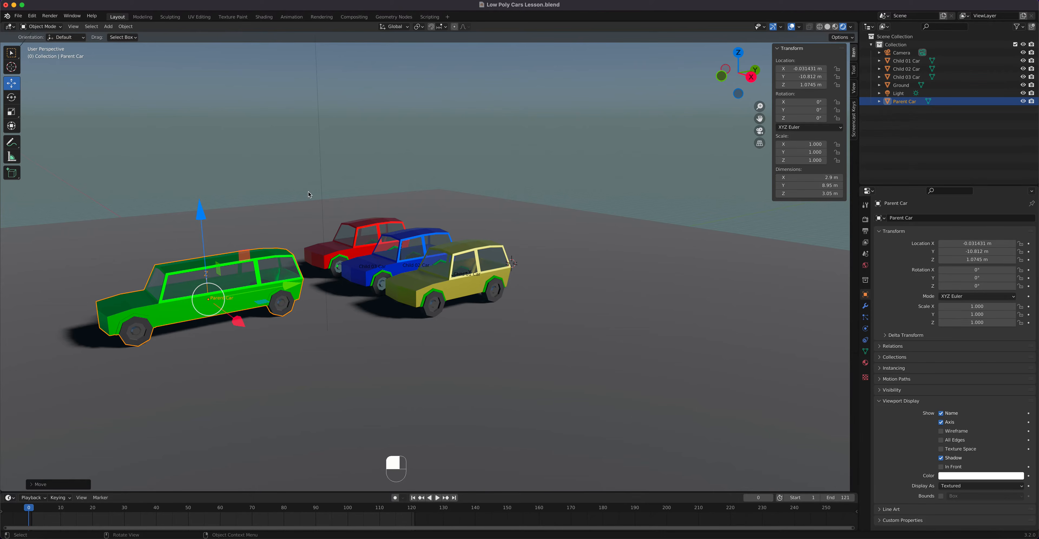
# Select the red, blue and yellow child cars together and try moving them as a group
pyautogui.click(337, 249)
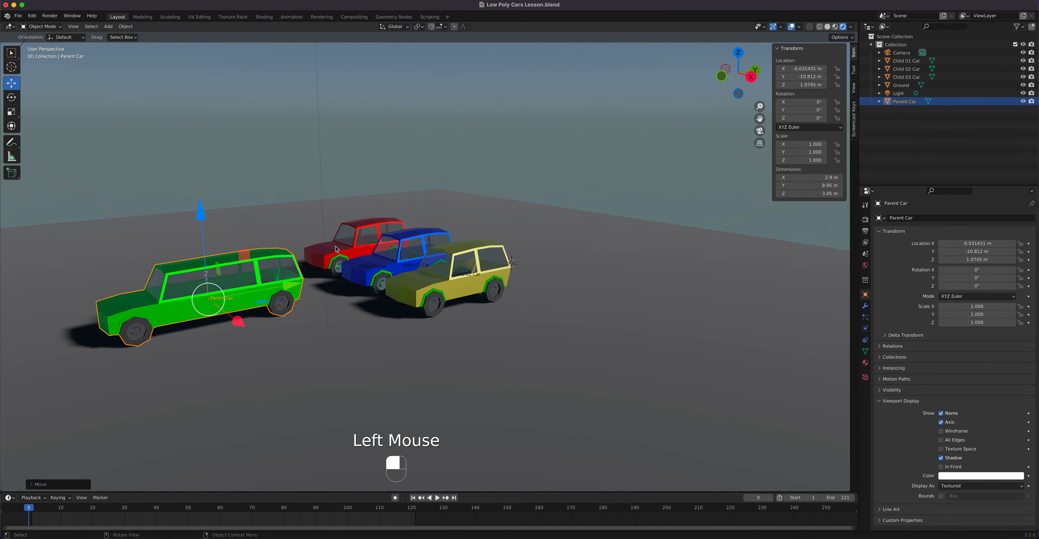
pyautogui.keyDown('shift'); pyautogui.click(417, 236); pyautogui.keyUp('shift')
pyautogui.keyDown('shift'); pyautogui.click(468, 249); pyautogui.keyUp('shift')
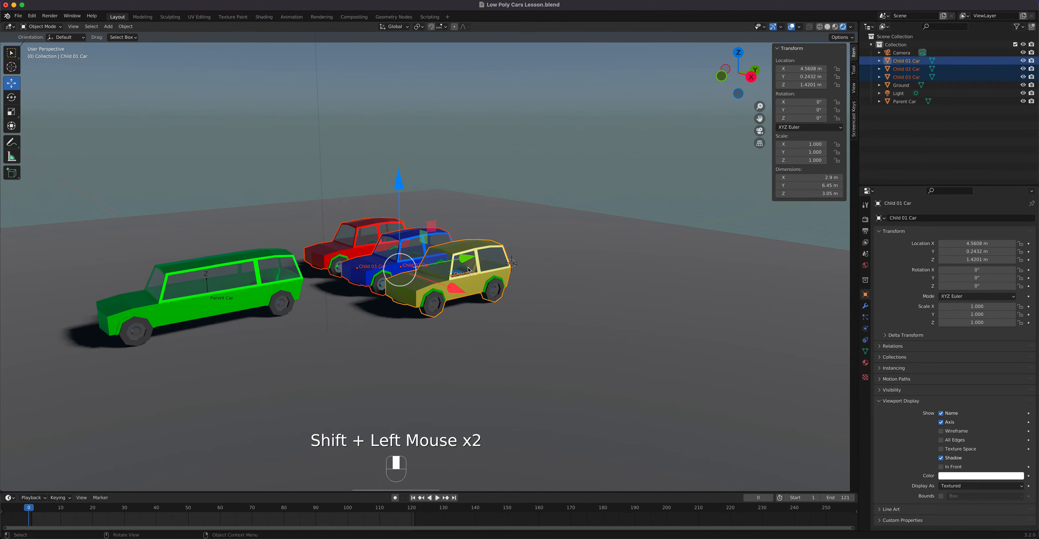
pyautogui.press('g')
pyautogui.rightClick(534, 218)
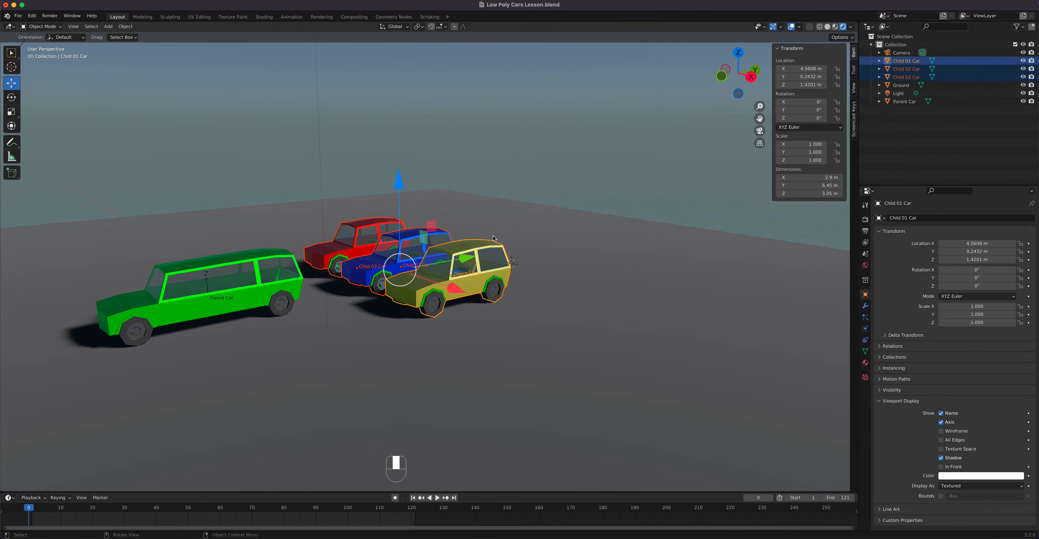
# Add the green Parent Car last to the selection and parent the three child cars to it with the Object option
pyautogui.keyDown('shift'); pyautogui.click(246, 297); pyautogui.keyUp('shift')
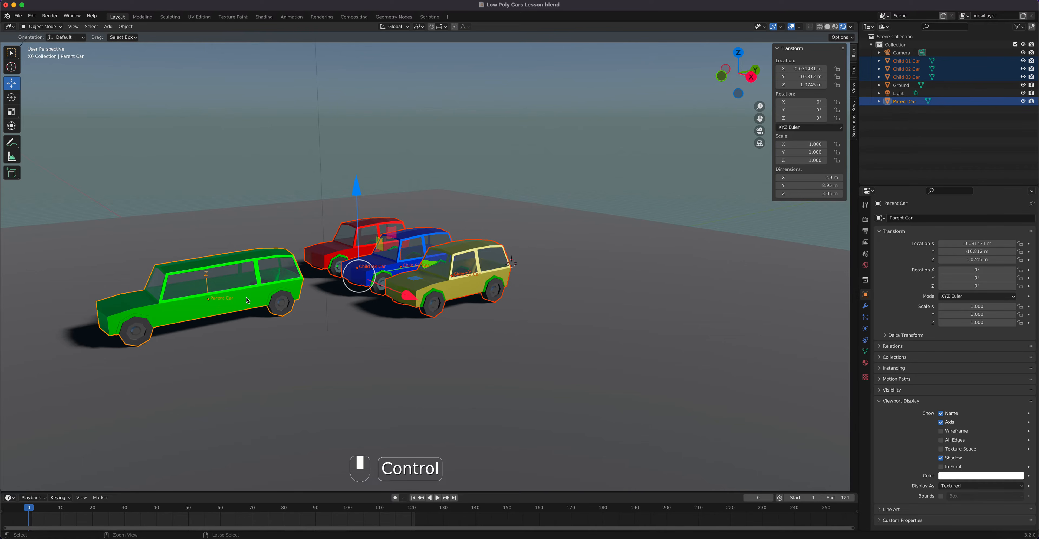
pyautogui.hotkey('ctrl', 'p')
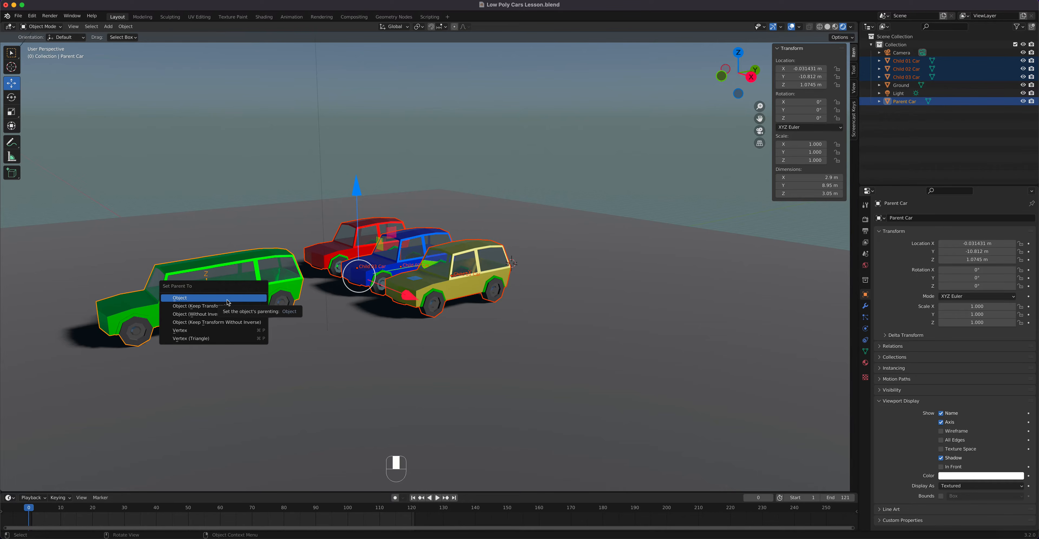
pyautogui.click(227, 301)
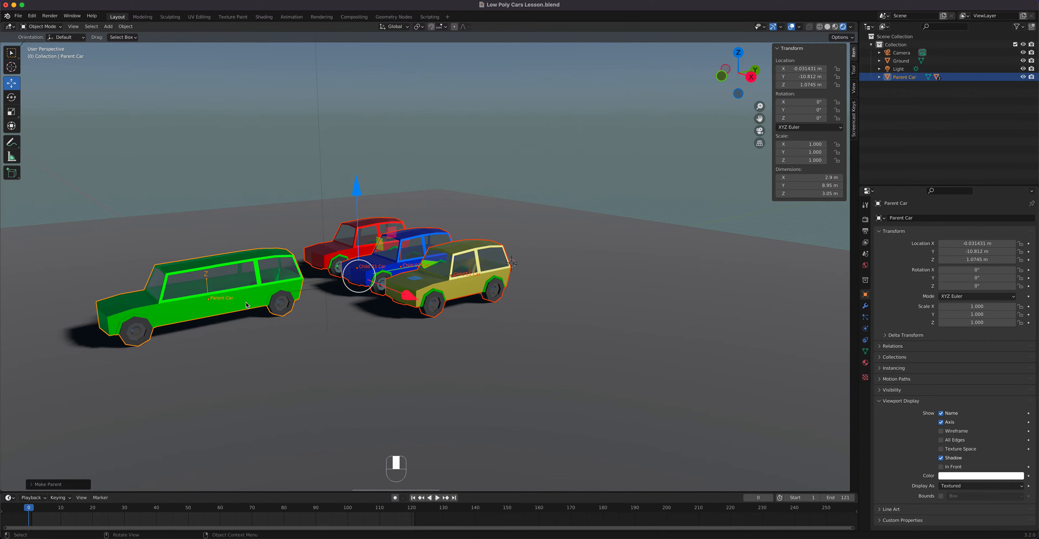
# Test the parenting by selecting only the green Parent Car and trying to move it toward the child cars
pyautogui.click(451, 291)
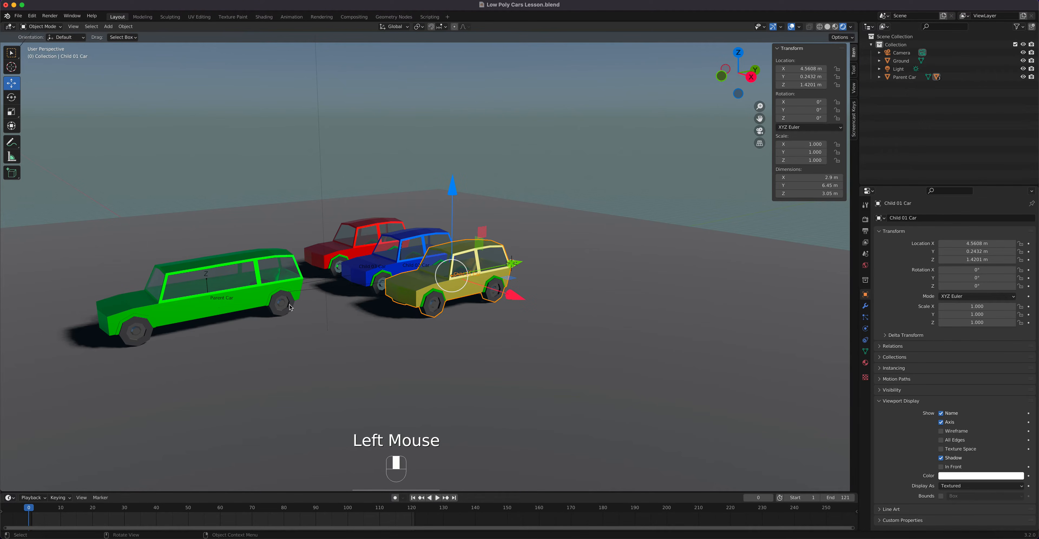
pyautogui.click(227, 298)
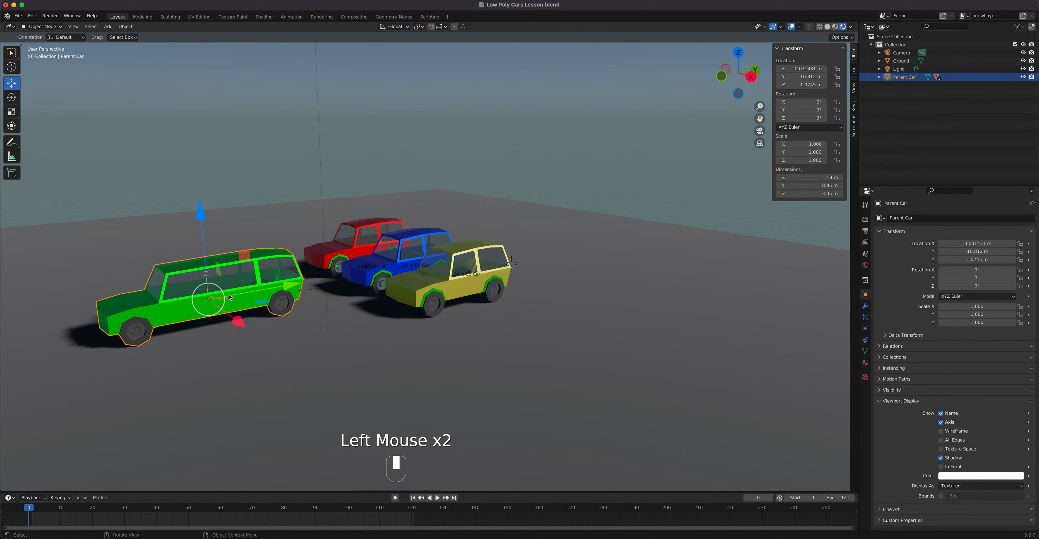
pyautogui.moveTo(250, 298); pyautogui.dragTo(373, 257)
pyautogui.rightClick(374, 257)
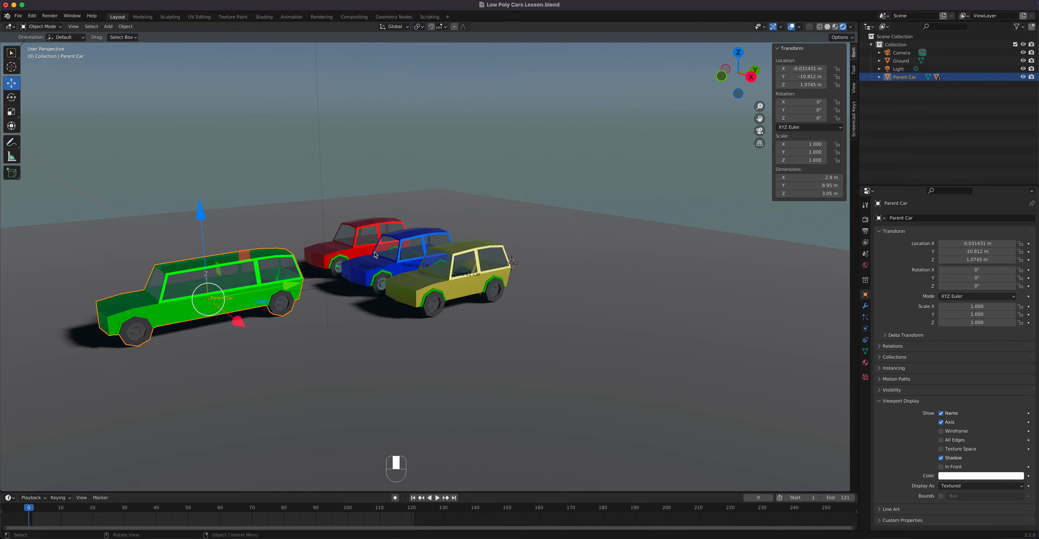
# Undo the parenting and the selection changes back to only the red and blue cars being selected
pyautogui.press('super+z')
pyautogui.press('super+z')
pyautogui.press('super+z')
pyautogui.press('super+z')
pyautogui.press('super+z')
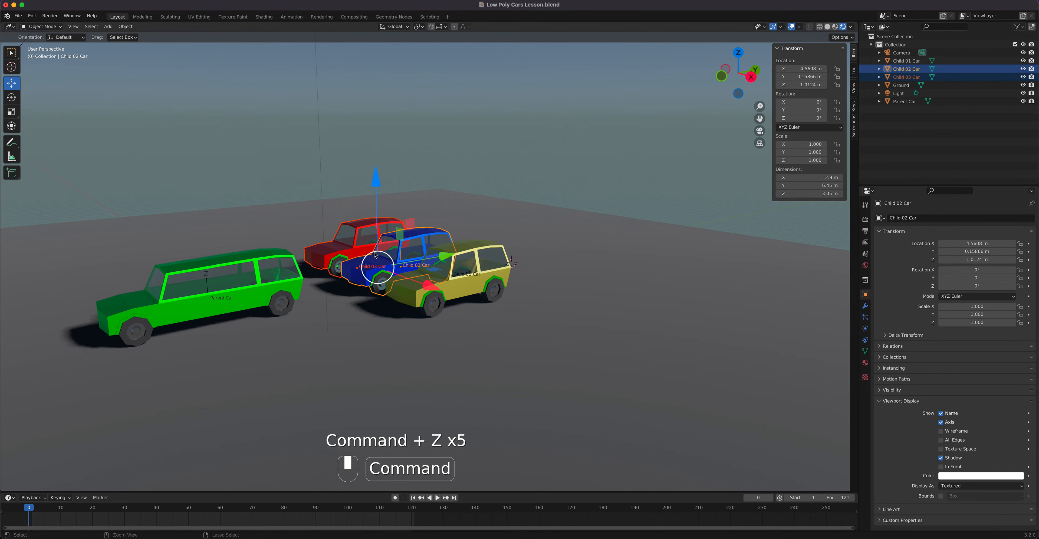
# Add the yellow car and then the green Parent Car to the selection, and parent the child cars with Object (Keep Transform)
pyautogui.keyDown('shift'); pyautogui.click(488, 249); pyautogui.keyUp('shift')
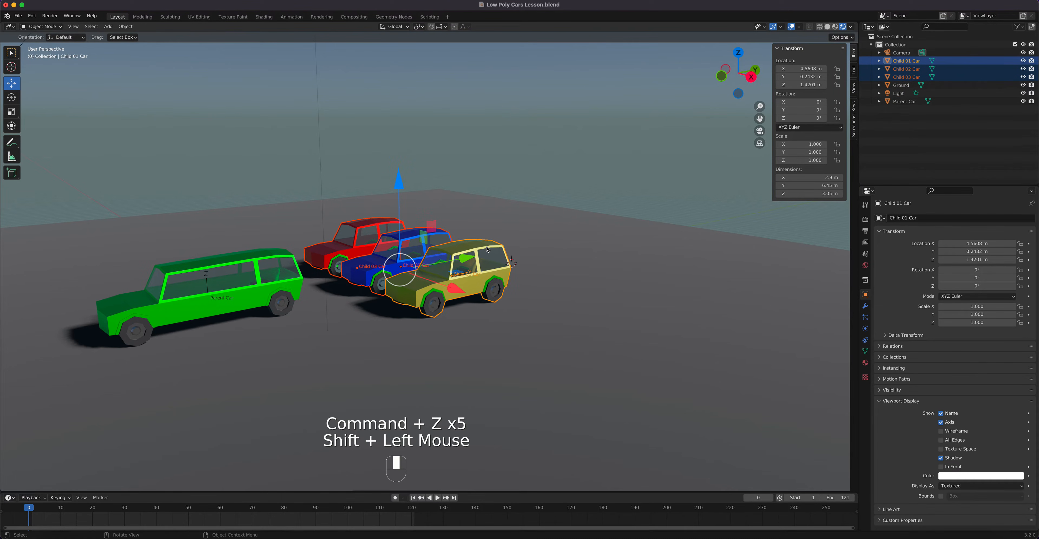
pyautogui.keyDown('shift'); pyautogui.click(209, 311); pyautogui.keyUp('shift')
pyautogui.hotkey('ctrl', 'p')
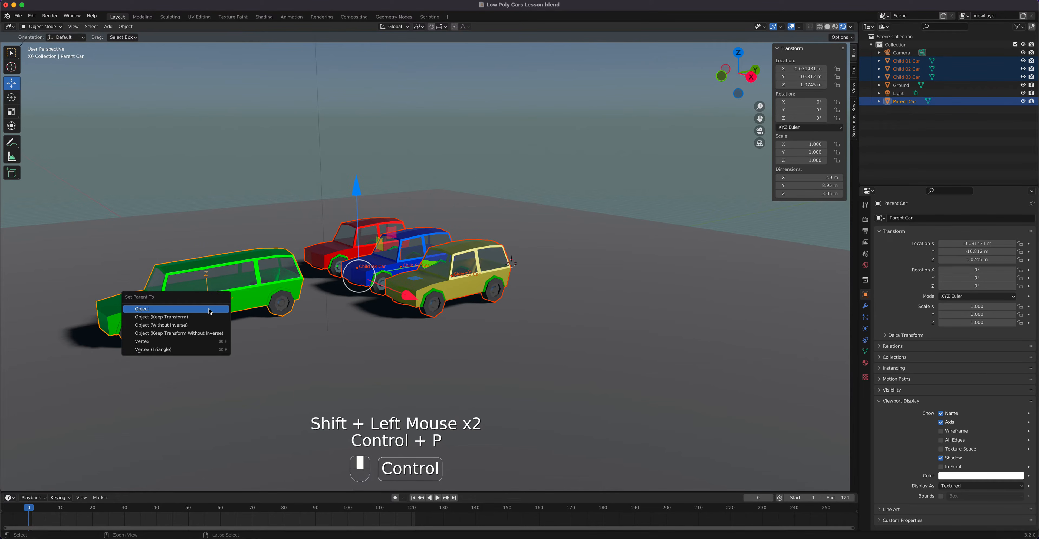
pyautogui.click(165, 317)
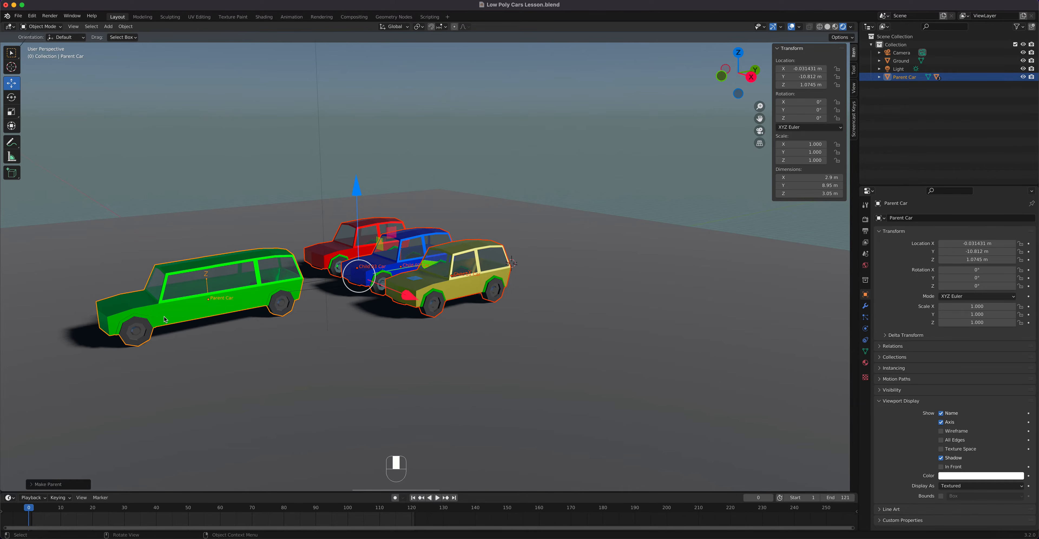
# Try moving only the green Parent Car toward the child cars, and undo that selection and the Keep Transform parenting
pyautogui.moveTo(295, 305); pyautogui.dragTo(301, 342, button='middle')
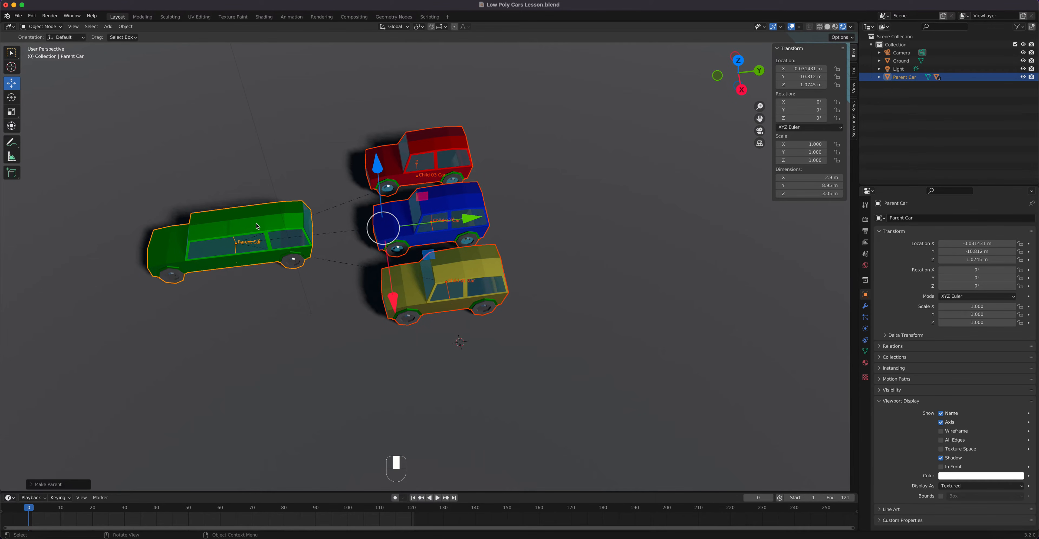
pyautogui.click(269, 222)
pyautogui.moveTo(270, 222); pyautogui.dragTo(312, 266, button='middle')
pyautogui.moveTo(290, 285); pyautogui.dragTo(413, 258)
pyautogui.rightClick(413, 257)
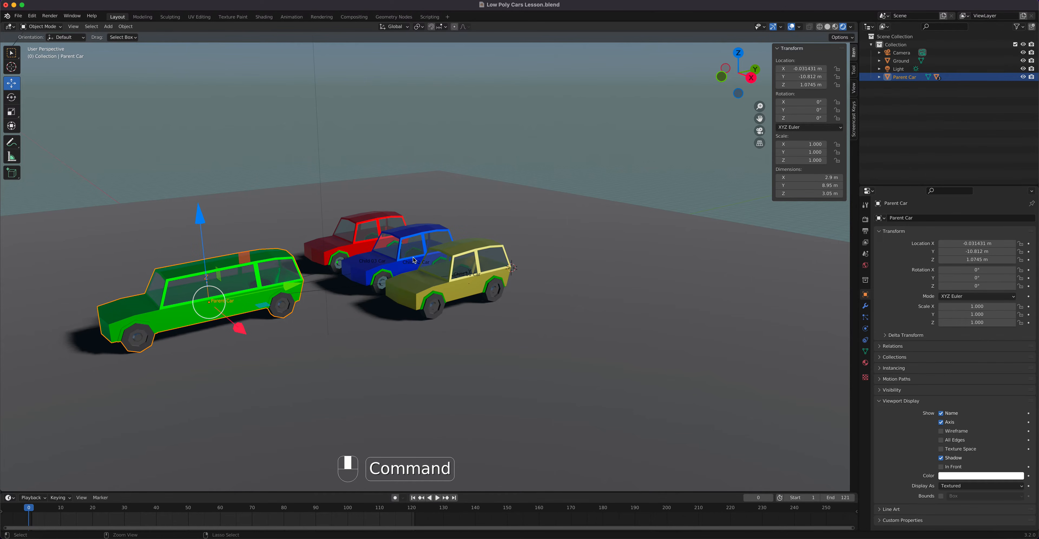
pyautogui.press('super+z')
pyautogui.press('super+z')
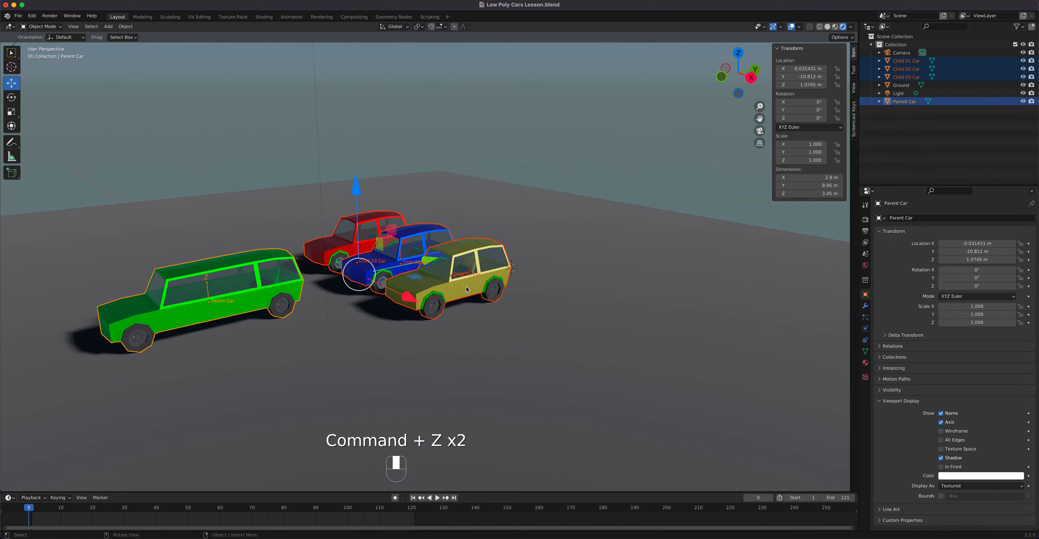
# Select the red, blue and yellow child cars with the green Parent Car last, and parent them using the Object option
pyautogui.click(350, 240)
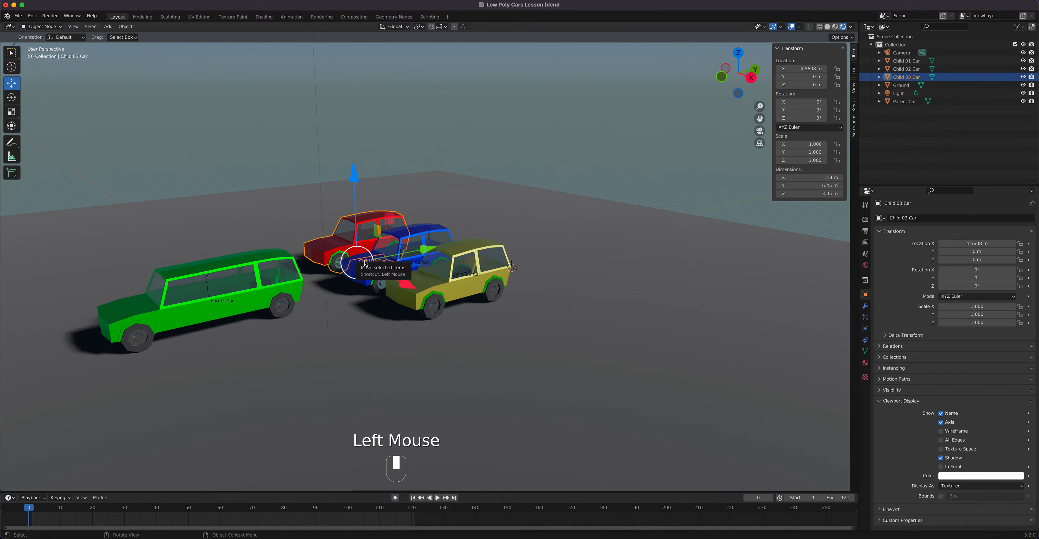
pyautogui.keyDown('shift'); pyautogui.click(416, 235); pyautogui.keyUp('shift')
pyautogui.keyDown('shift'); pyautogui.click(472, 279); pyautogui.keyUp('shift')
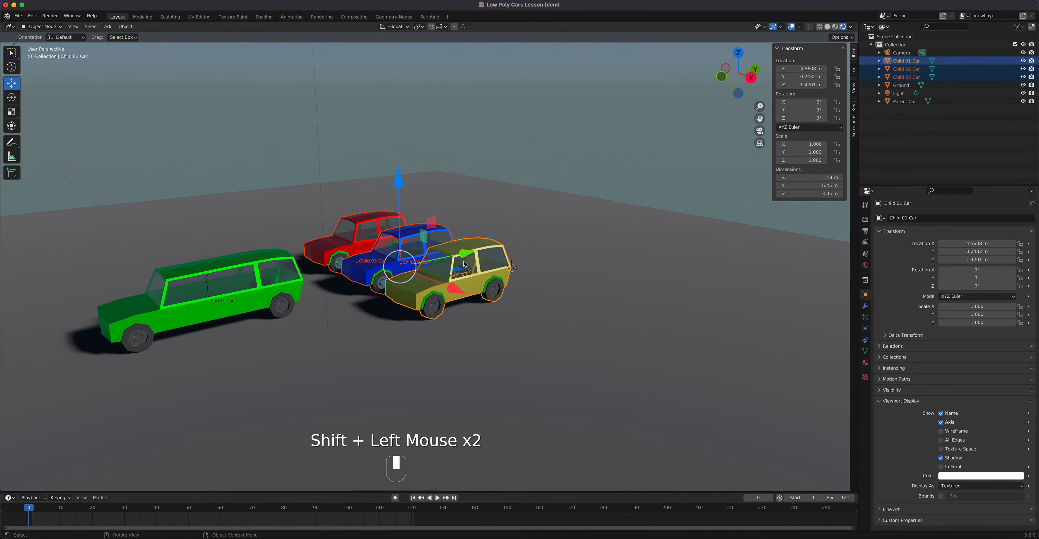
pyautogui.keyDown('shift'); pyautogui.click(238, 266); pyautogui.keyUp('shift')
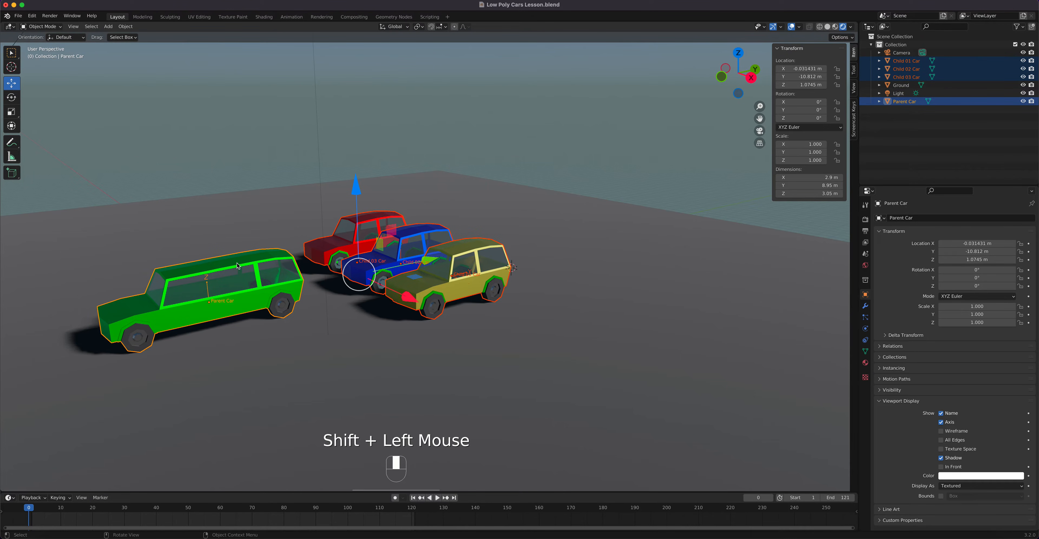
pyautogui.hotkey('ctrl', 'p')
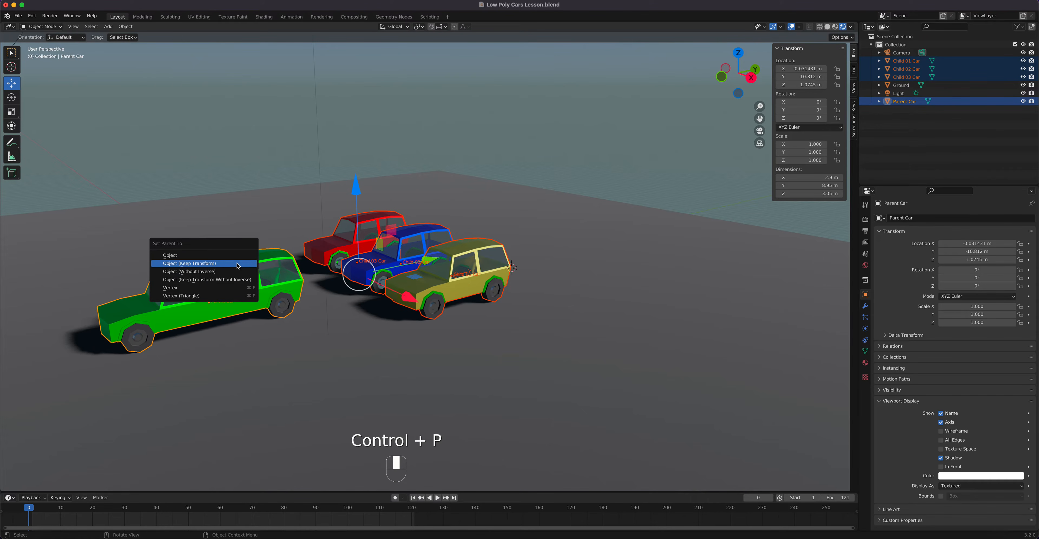
pyautogui.click(228, 255)
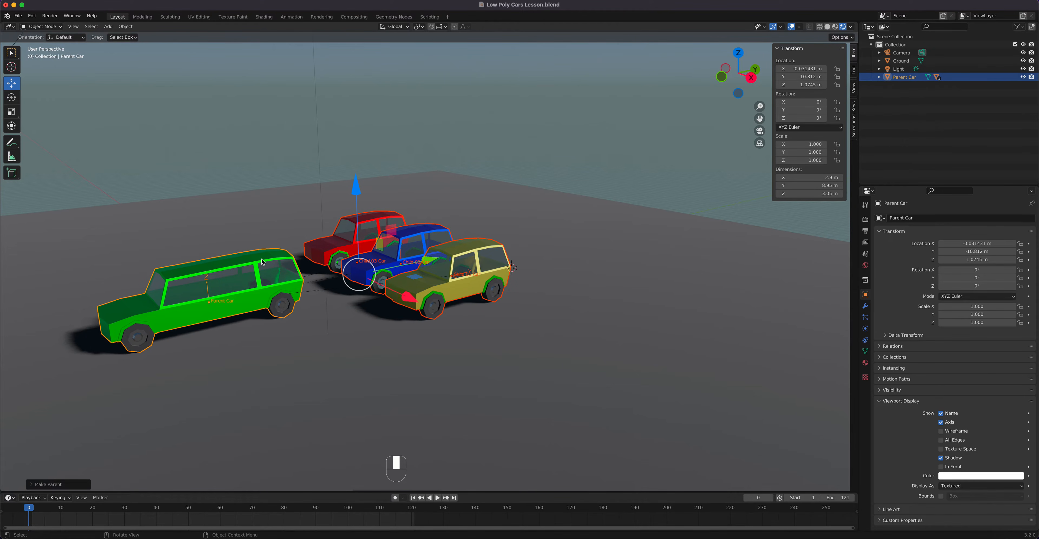
pyautogui.hotkey('ctrl', 'p')
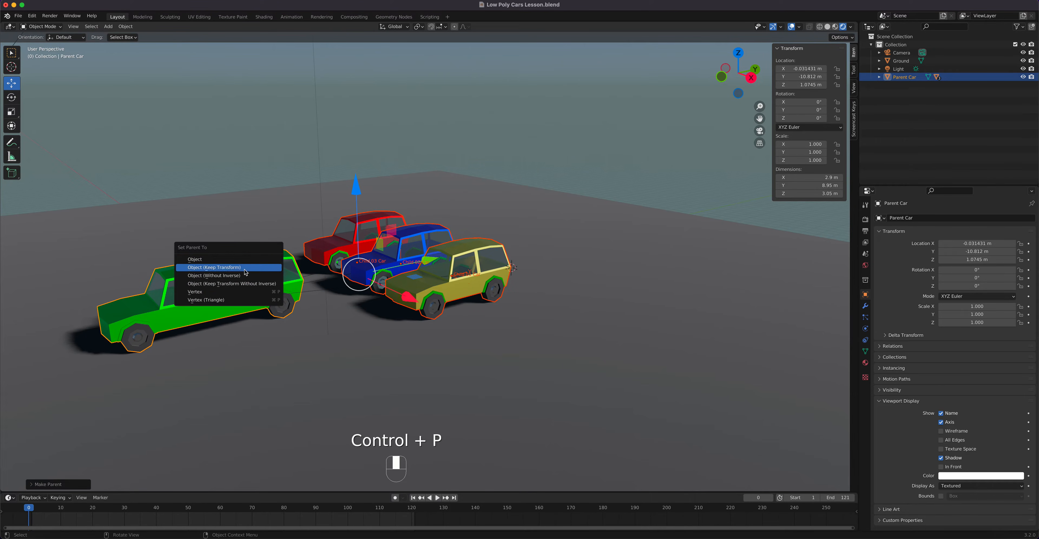
pyautogui.click(245, 268)
pyautogui.hotkey('ctrl', 'p')
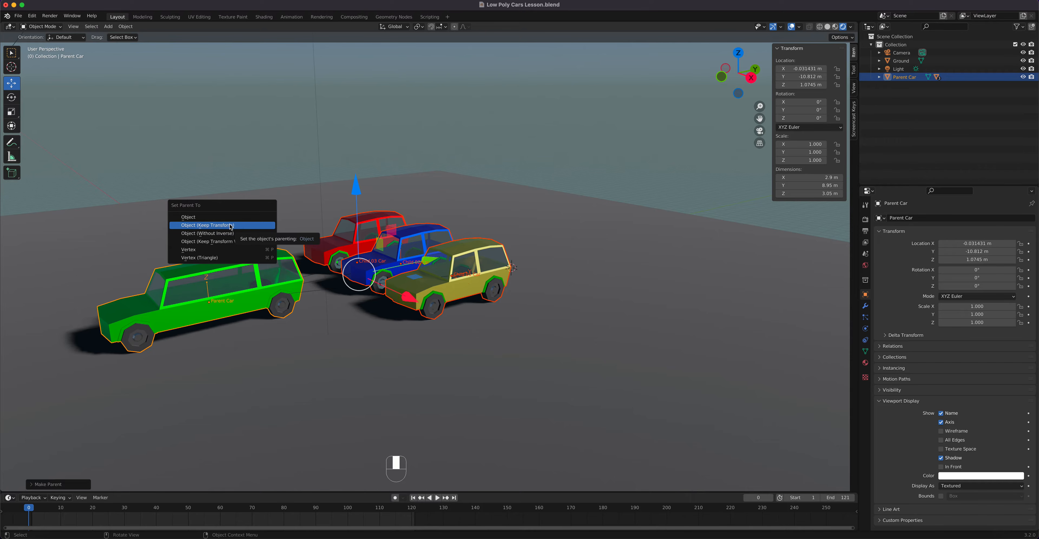
# Select only the green Parent Car and try raising it along the Z axis to test the parenting
pyautogui.moveTo(323, 191); pyautogui.dragTo(233, 269, button='middle')
pyautogui.click(233, 270)
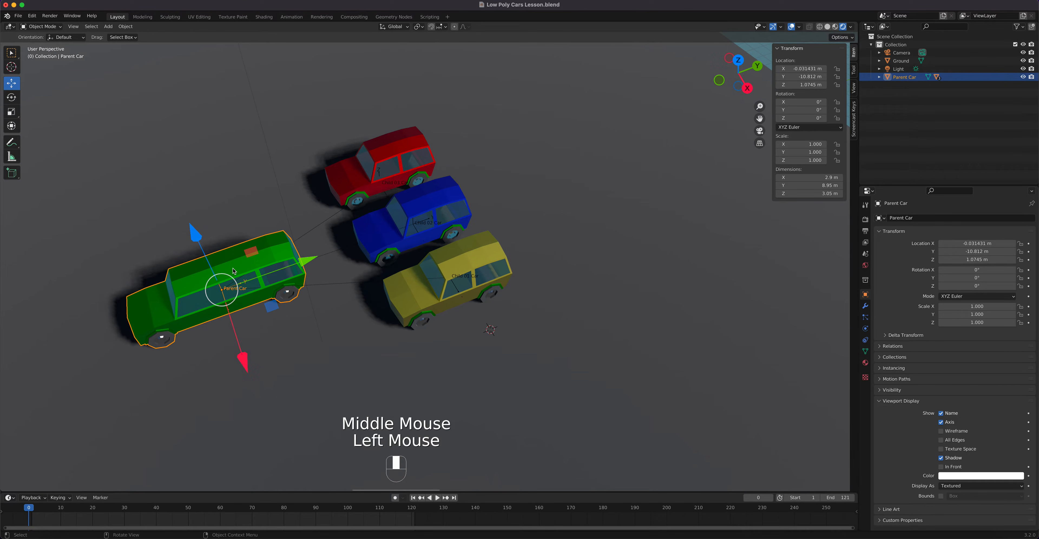
pyautogui.moveTo(258, 275); pyautogui.dragTo(180, 234, button='middle')
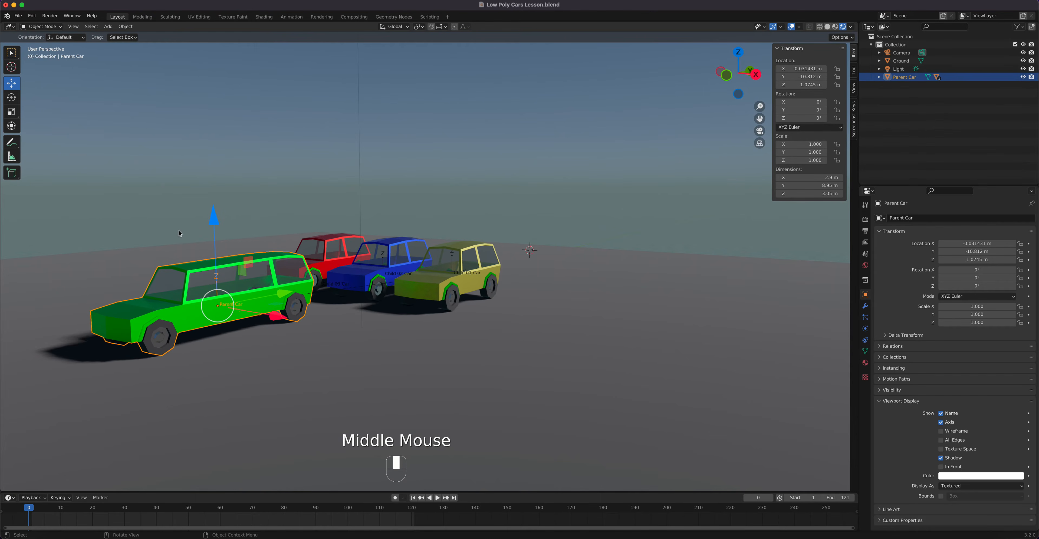
pyautogui.moveTo(217, 219); pyautogui.dragTo(220, 144)
pyautogui.rightClick(220, 144)
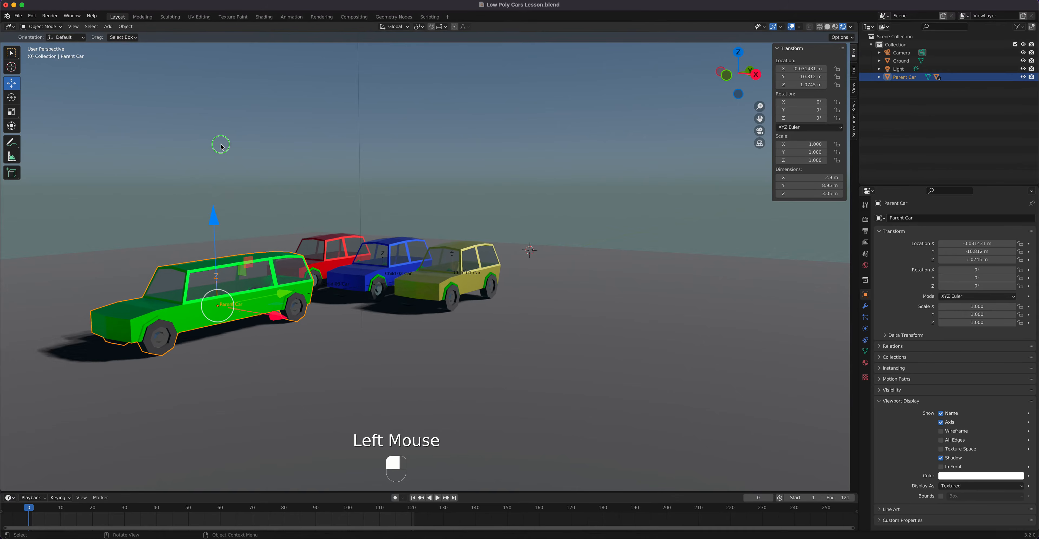
# Try rotating and scaling the green Parent Car to test the parenting, and clear the selection
pyautogui.click(11, 98)
pyautogui.moveTo(242, 217)
pyautogui.mouseDown()
pyautogui.moveTo(187, 180)
pyautogui.moveTo(309, 323)
pyautogui.moveTo(241, 222)
pyautogui.mouseUp()
pyautogui.rightClick(240, 222)
pyautogui.click(246, 278)
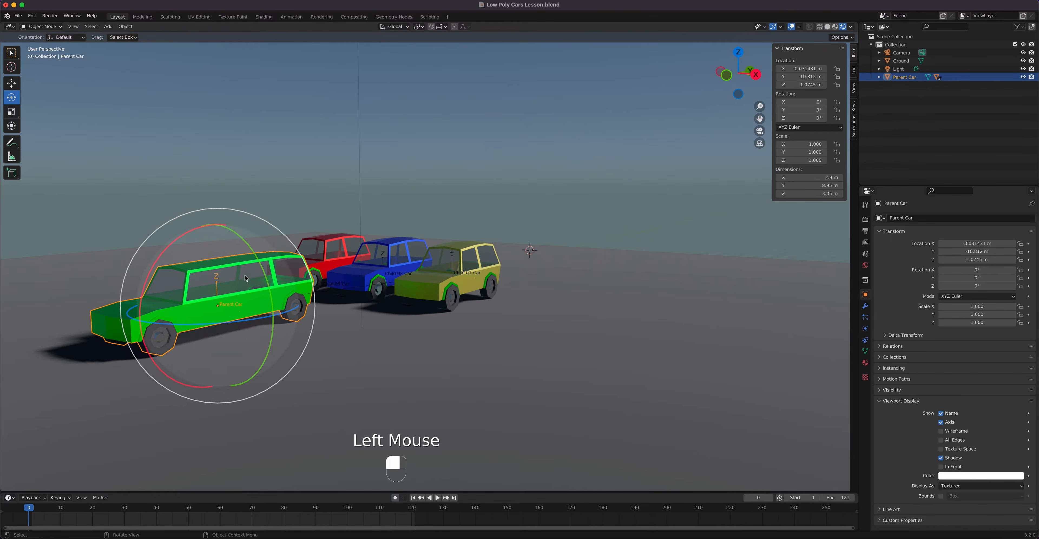
pyautogui.click(11, 112)
pyautogui.moveTo(213, 223); pyautogui.dragTo(210, 128)
pyautogui.rightClick(210, 127)
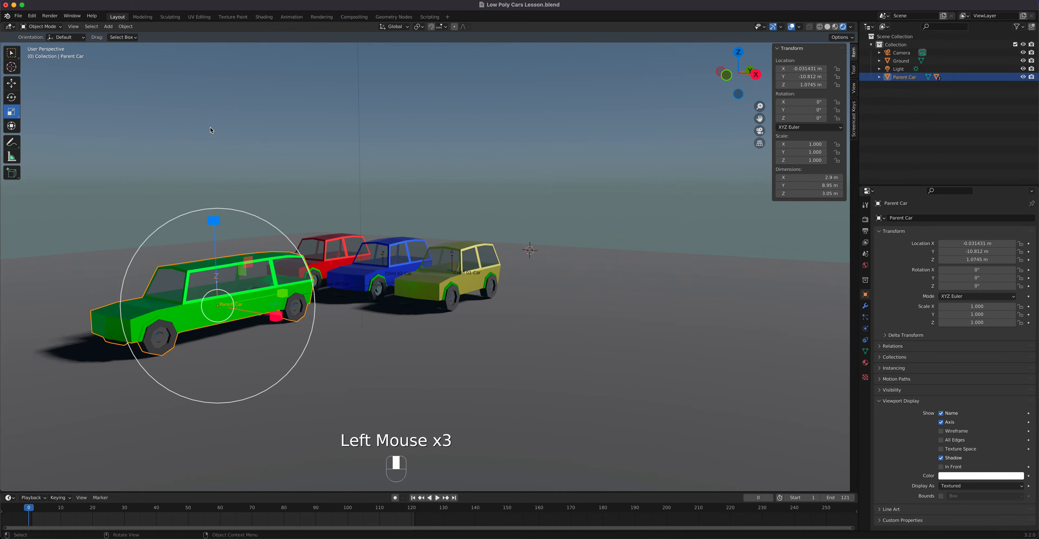
pyautogui.click(211, 130)
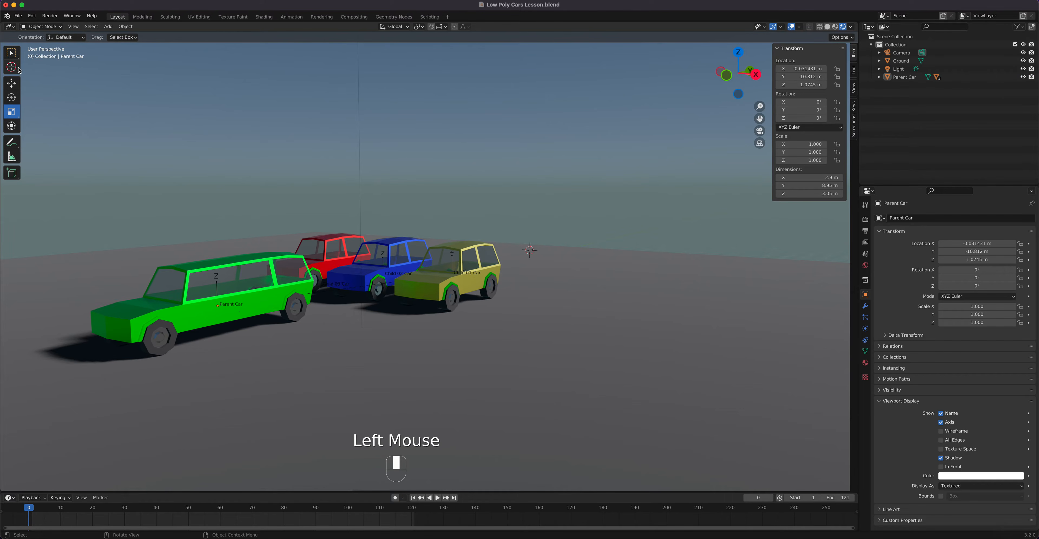
# Switch to the Move tool and select the yellow, blue and red child cars individually, one after another
pyautogui.click(16, 83)
pyautogui.click(429, 280)
pyautogui.click(376, 277)
pyautogui.click(339, 263)
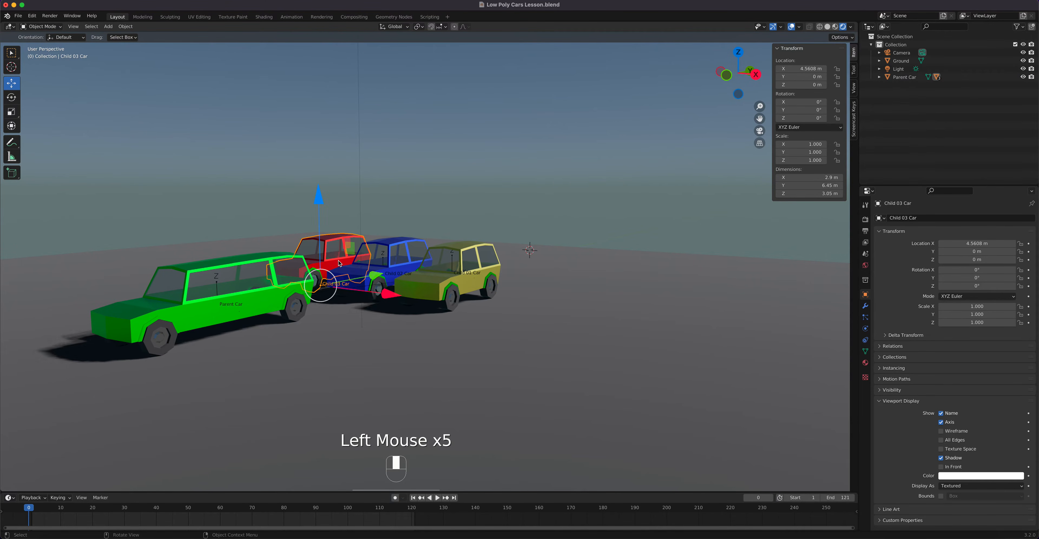
# Move the green Parent Car along Y to about 4.59 m and insert a single keyframe on its Y location at frame 0
pyautogui.keyDown('shift'); pyautogui.moveTo(359, 291); pyautogui.dragTo(388, 299, button='middle'); pyautogui.keyUp('shift')
pyautogui.keyDown('shift'); pyautogui.scroll(-1, 410, 271); pyautogui.keyUp('shift')
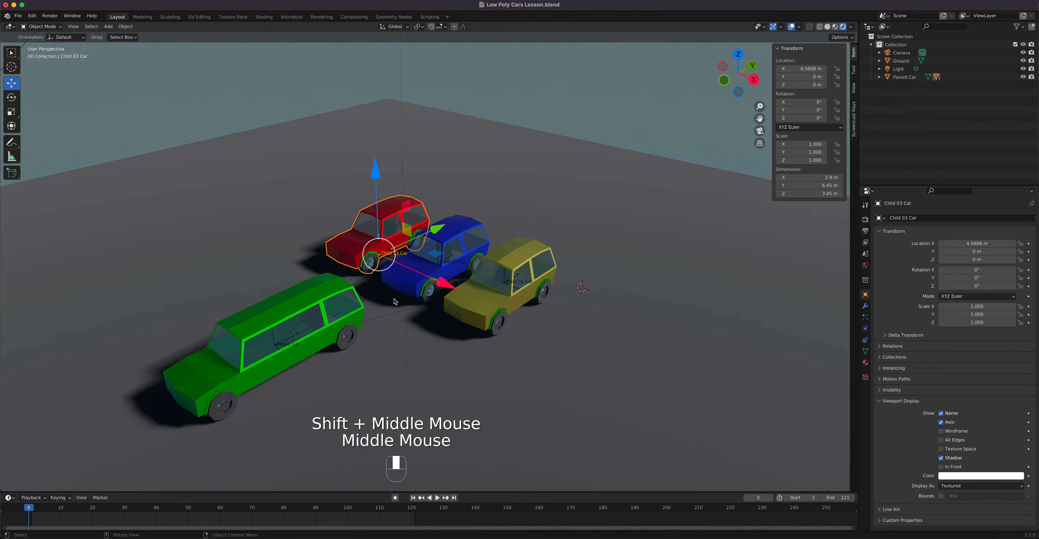
pyautogui.click(269, 369)
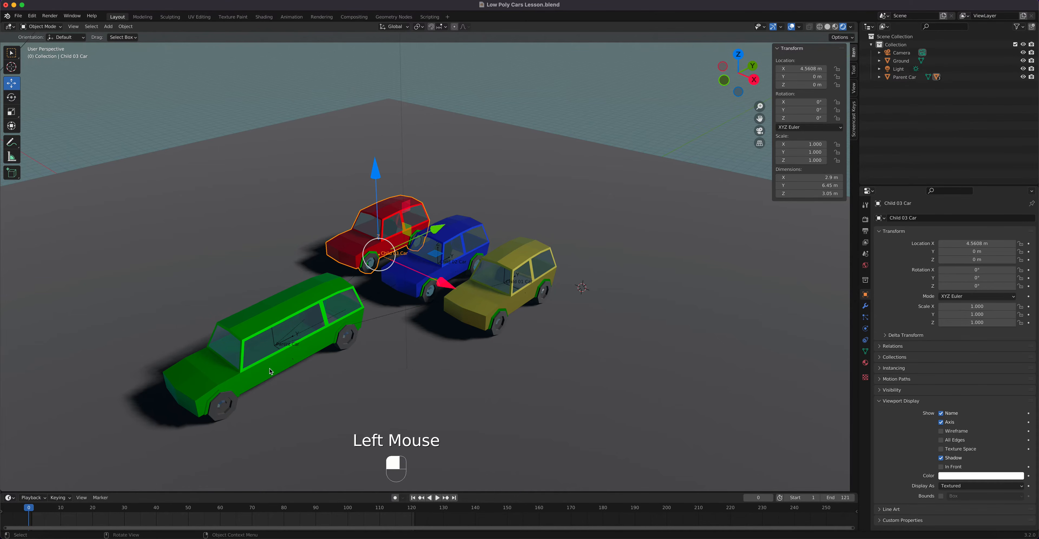
pyautogui.moveTo(339, 315); pyautogui.dragTo(542, 185)
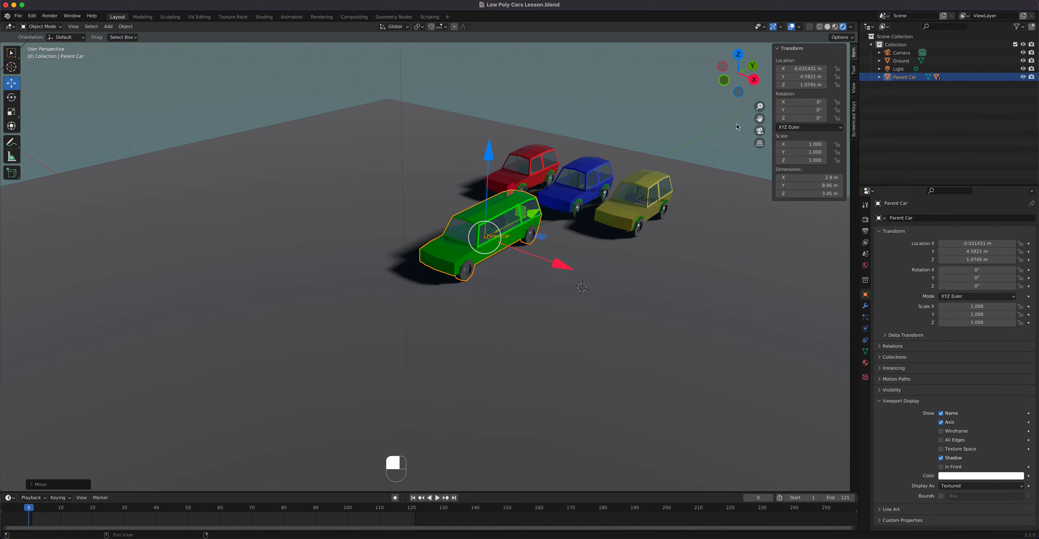
pyautogui.rightClick(792, 77)
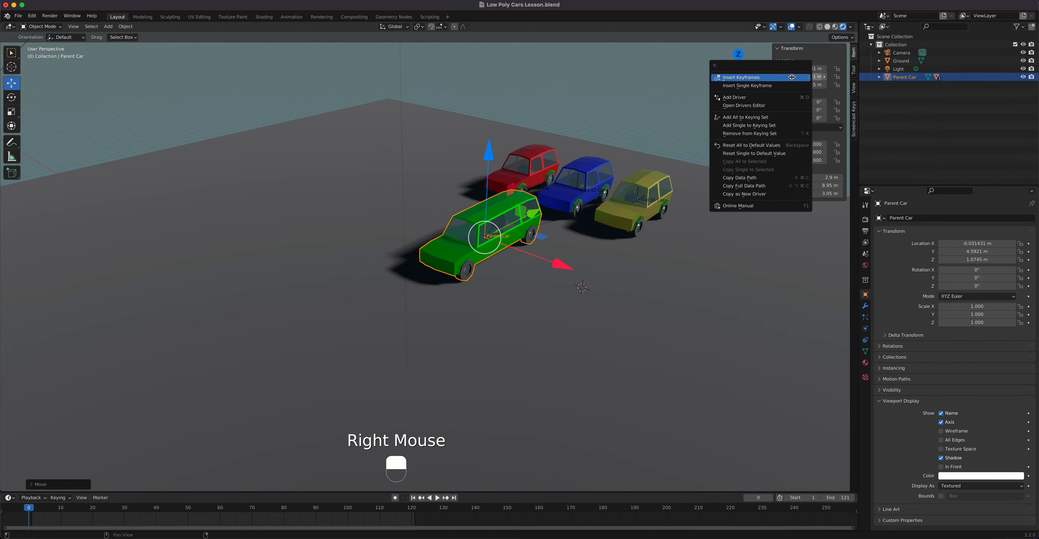
pyautogui.click(770, 86)
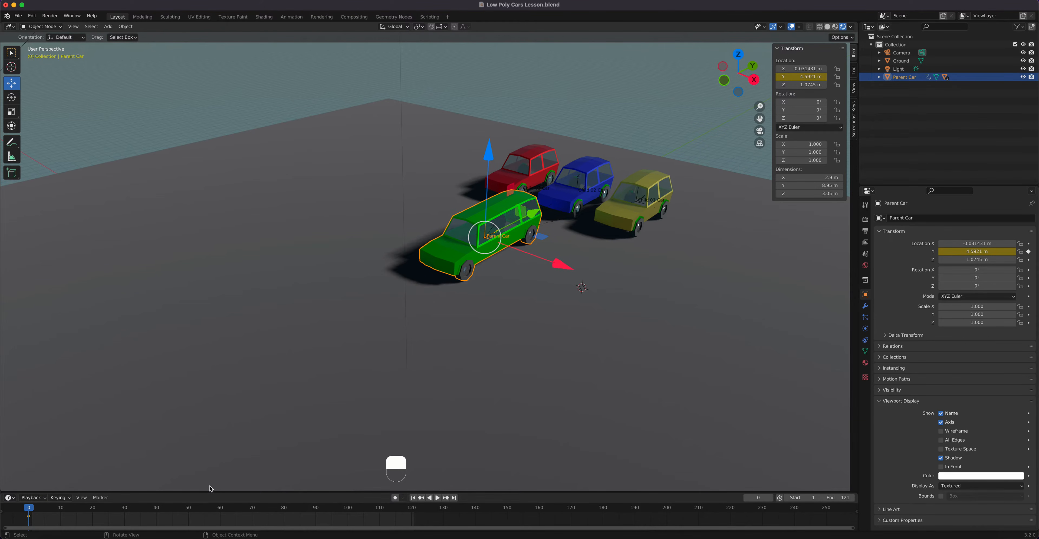
# At frame 100, move the Parent Car along Y to about -11.41 m and insert a single keyframe on its Y location
pyautogui.moveTo(28, 511); pyautogui.dragTo(348, 517)
pyautogui.moveTo(504, 218); pyautogui.dragTo(285, 325)
pyautogui.rightClick(800, 76)
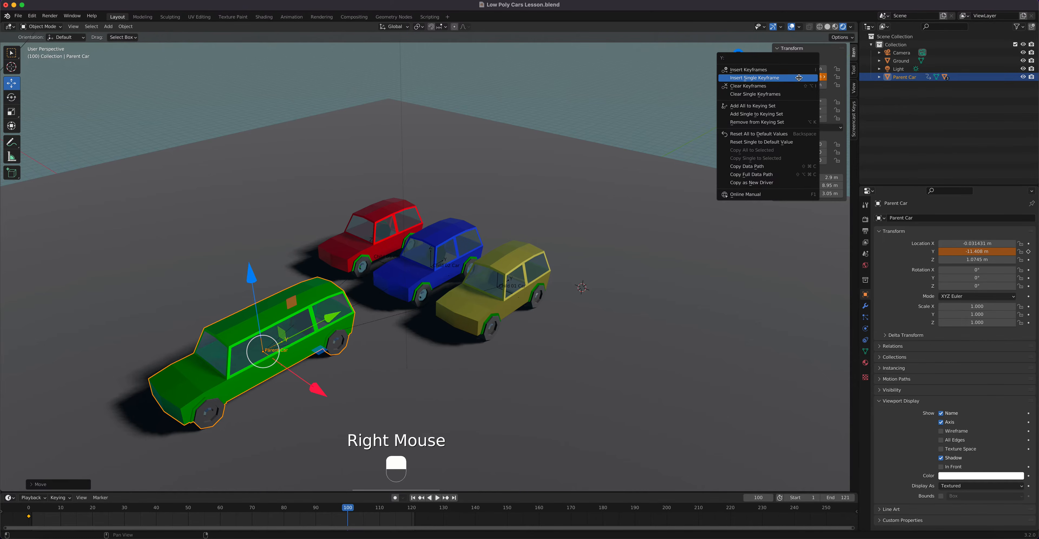
pyautogui.click(798, 77)
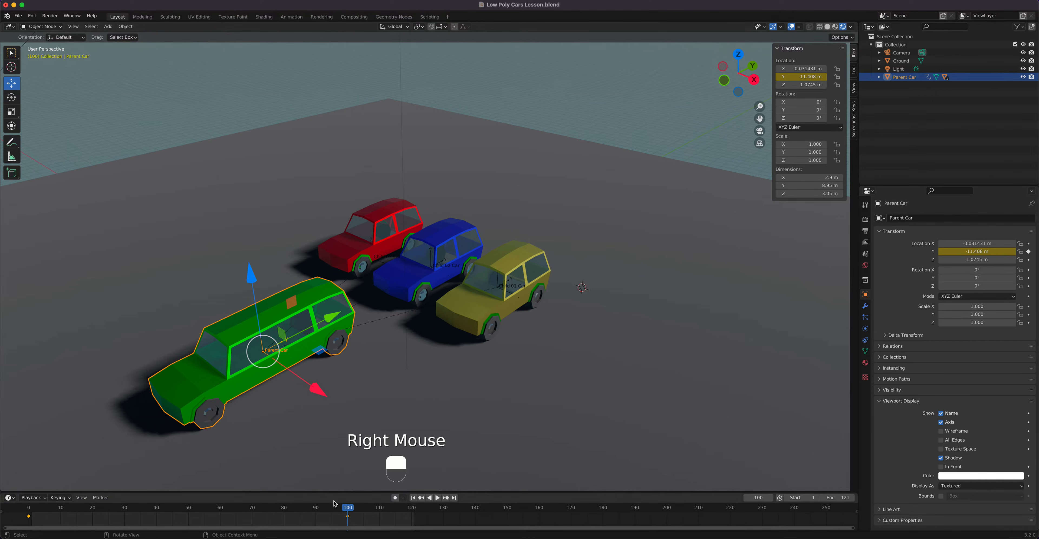
# Preview the Parent Car's animation by scrubbing the timeline, and return to frame 0
pyautogui.moveTo(350, 511); pyautogui.dragTo(281, 529)
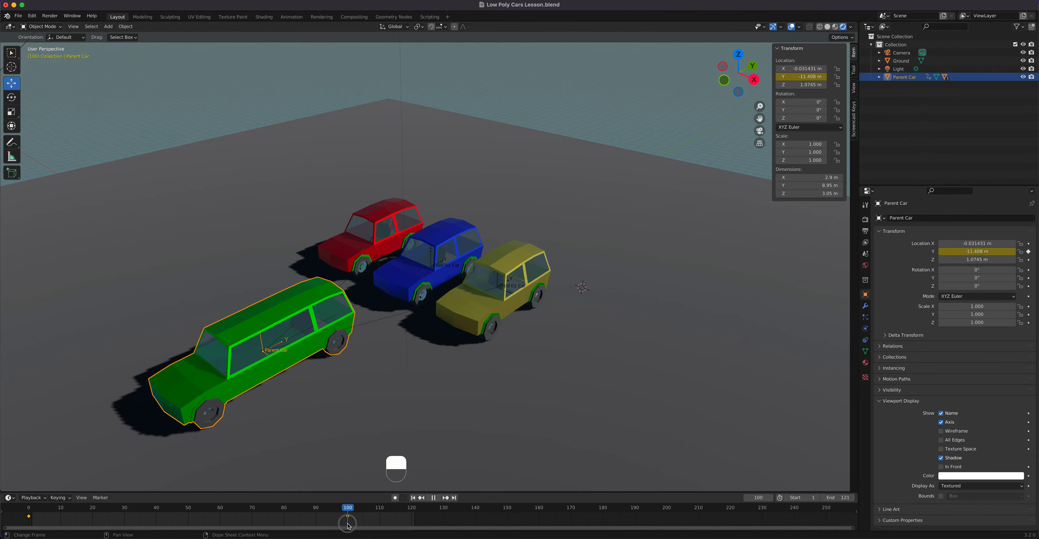
pyautogui.press('Escape')
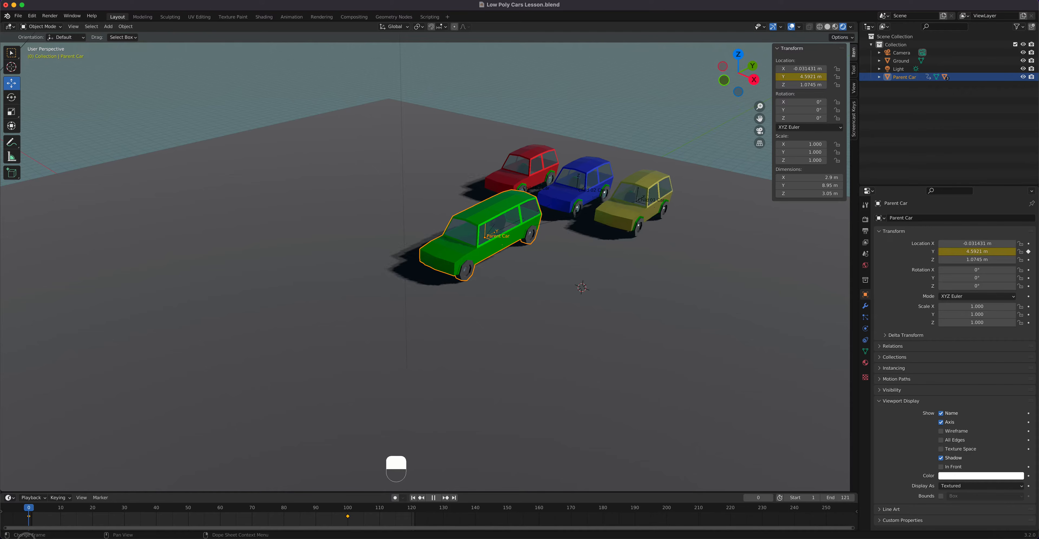
# Move the yellow car to X about 8.95 m, the blue car to Y about 9.50 m and the red car to X about -3.30 m, and scrub the timeline
pyautogui.click(640, 205)
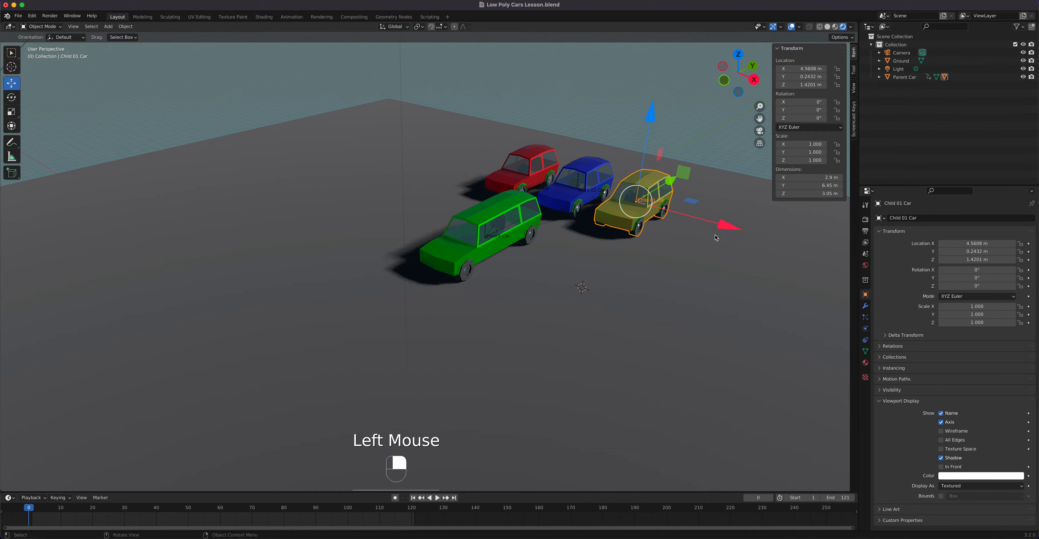
pyautogui.moveTo(731, 229); pyautogui.dragTo(801, 242)
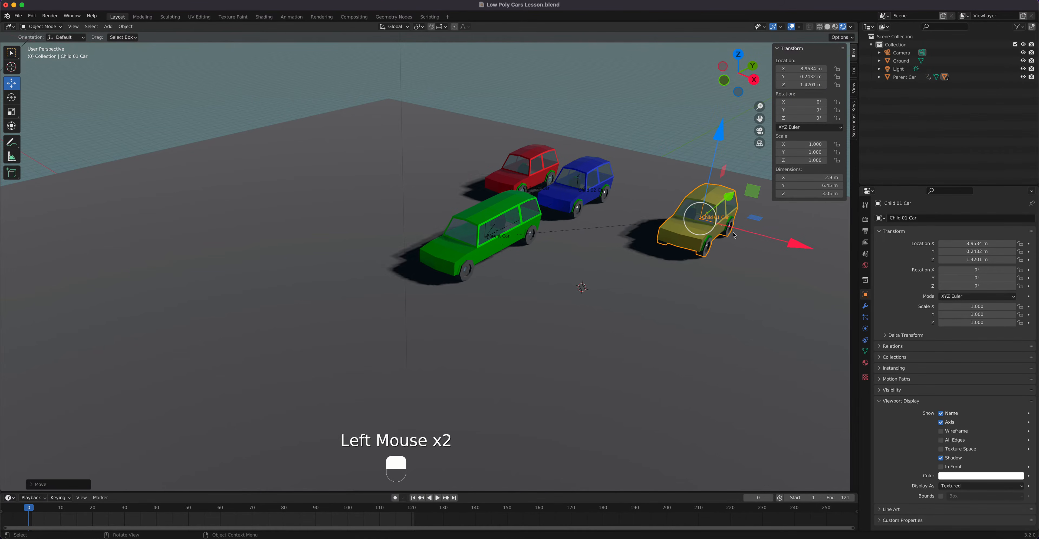
pyautogui.click(599, 174)
pyautogui.moveTo(611, 172); pyautogui.dragTo(667, 144)
pyautogui.click(539, 182)
pyautogui.moveTo(609, 214); pyautogui.dragTo(534, 193)
pyautogui.moveTo(30, 508)
pyautogui.mouseDown()
pyautogui.moveTo(358, 520)
pyautogui.moveTo(31, 524)
pyautogui.mouseUp()
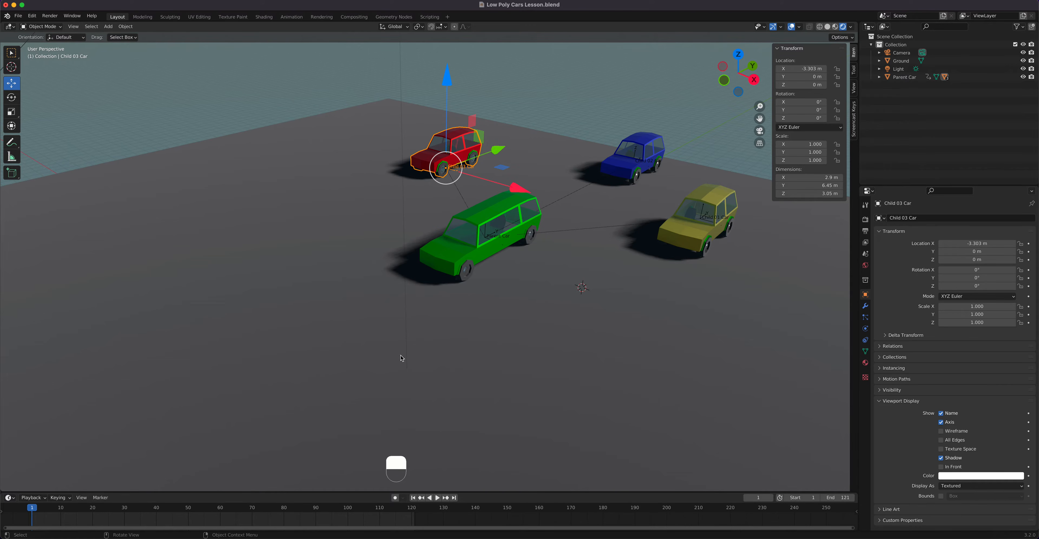
# Undo the individual moves of the red, blue and yellow child cars
pyautogui.press('super+z')
pyautogui.press('super+z')
pyautogui.press('super+z')
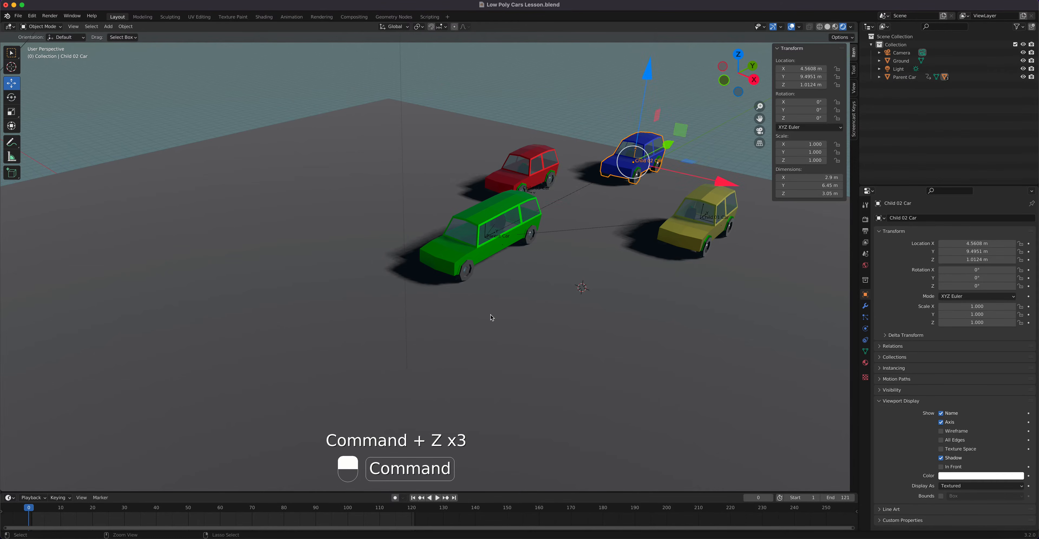
pyautogui.press('super+z')
pyautogui.press('super+z')
pyautogui.press('super+z')
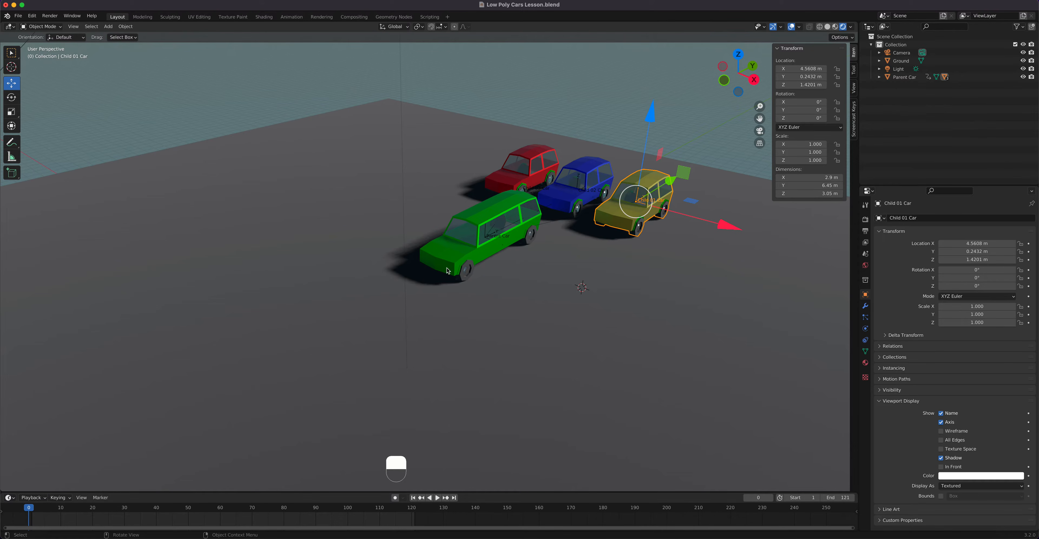
# Select the green Parent Car and insert a single keyframe on its Z rotation at frame 0
pyautogui.click(468, 279)
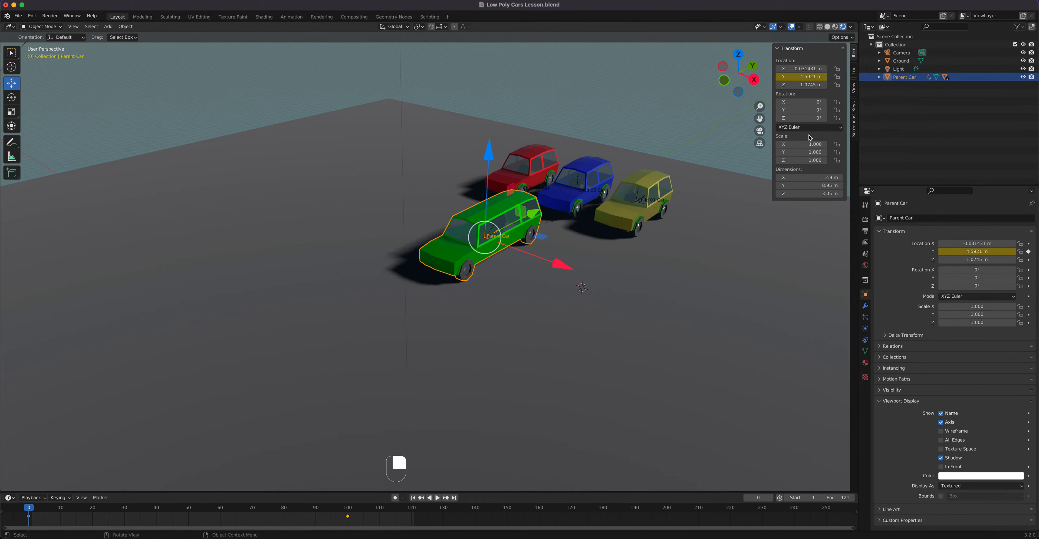
pyautogui.moveTo(796, 118); pyautogui.dragTo(816, 119)
pyautogui.rightClick(816, 119)
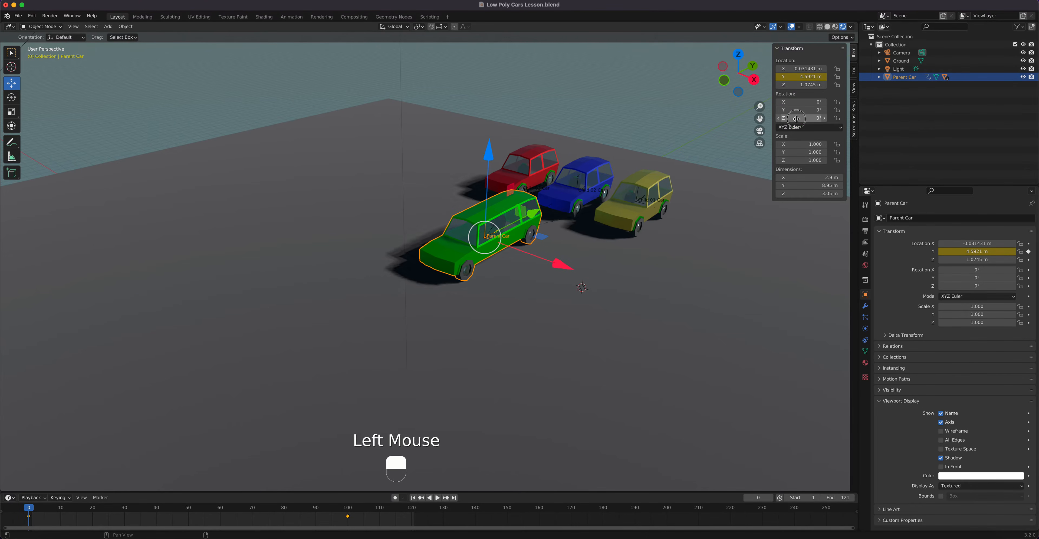
pyautogui.rightClick(785, 118)
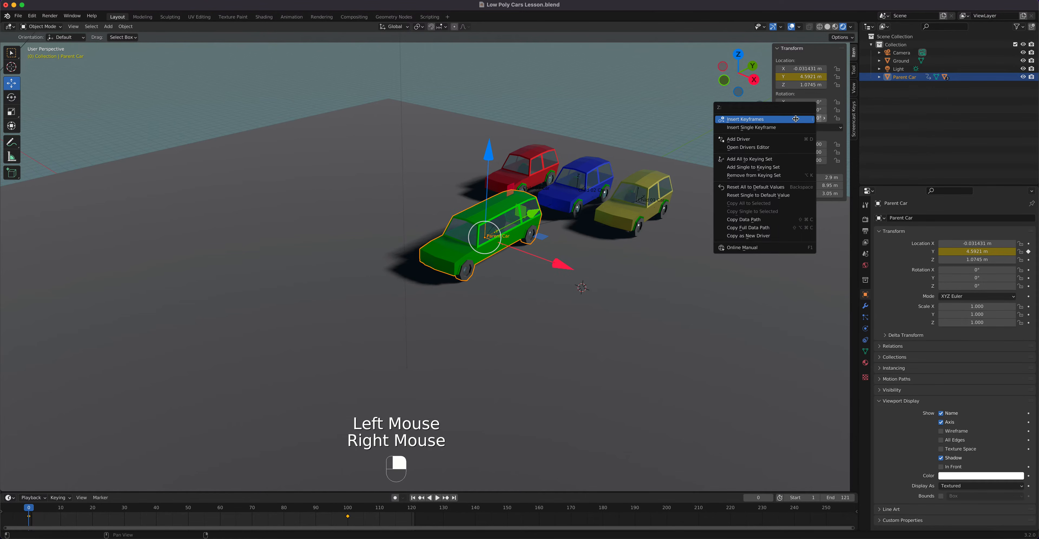
pyautogui.click(783, 127)
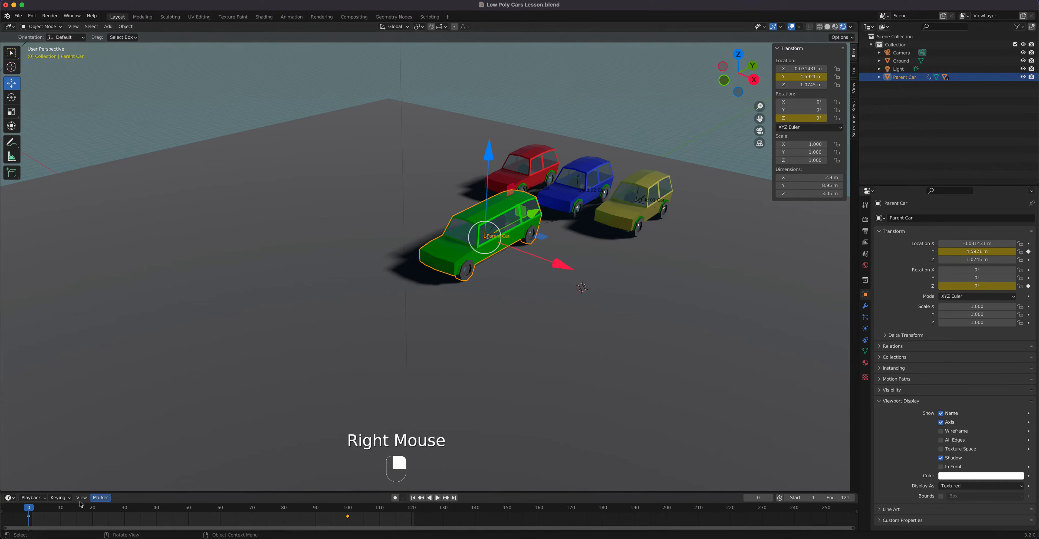
# At frame 50, set the Parent Car's Z rotation to 20°, insert a single keyframe on it and scrub the timeline
pyautogui.press('space')
pyautogui.moveTo(159, 519); pyautogui.dragTo(188, 519)
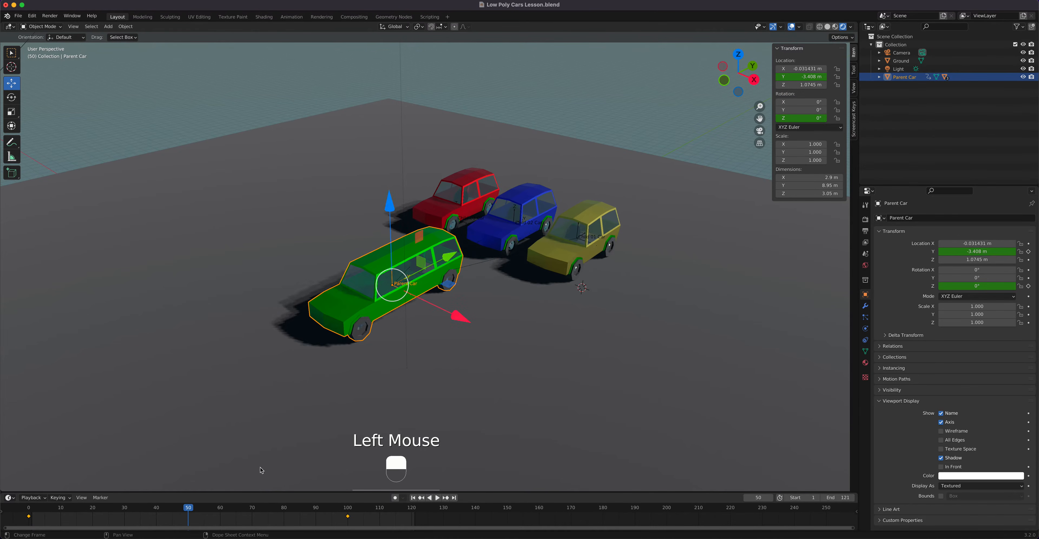
pyautogui.moveTo(803, 121); pyautogui.dragTo(833, 121)
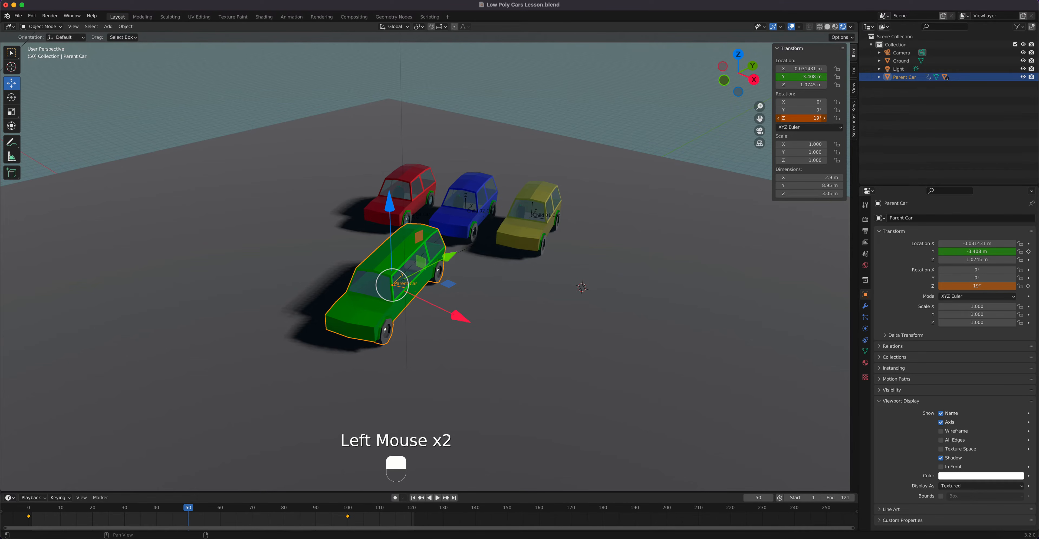
pyautogui.click(802, 118)
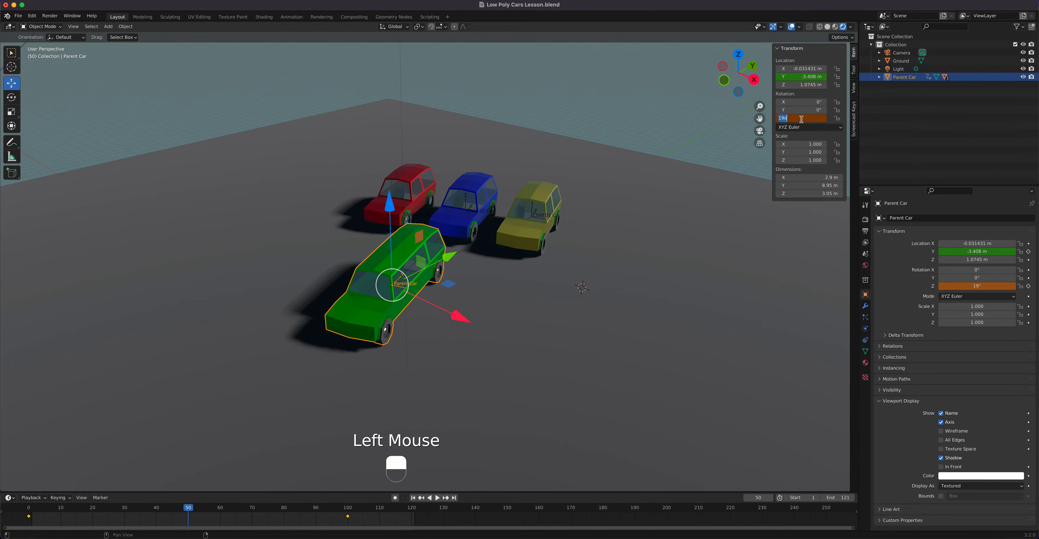
pyautogui.press('Return')
pyautogui.rightClick(802, 117)
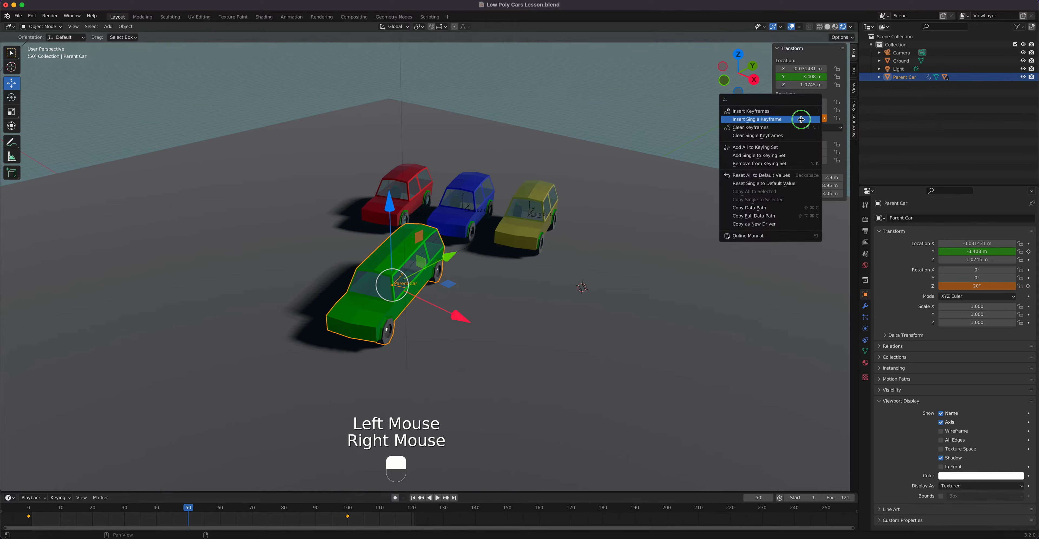
pyautogui.click(803, 119)
pyautogui.moveTo(188, 517); pyautogui.dragTo(91, 518)
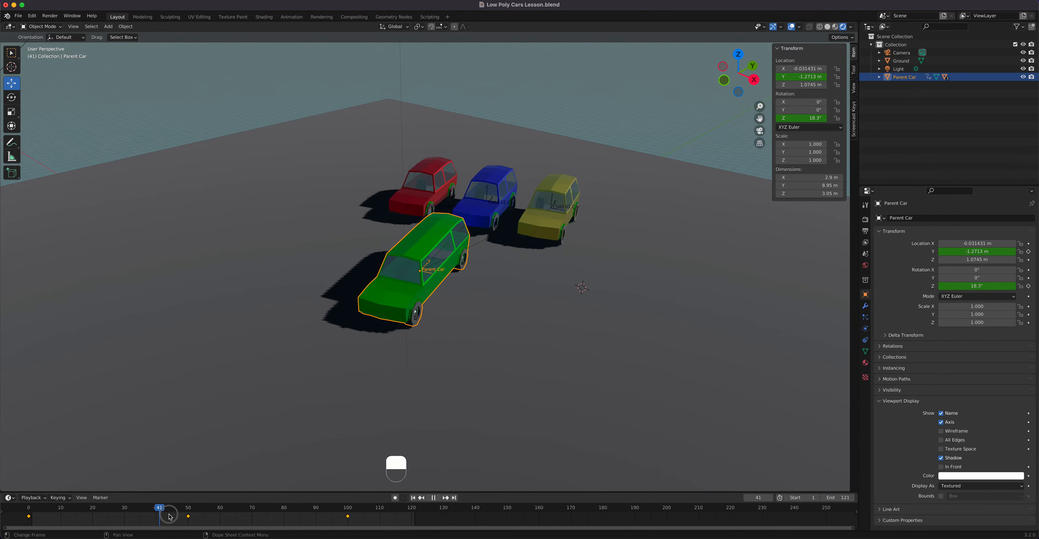
pyautogui.moveTo(187, 518)
pyautogui.mouseDown()
pyautogui.moveTo(97, 519)
pyautogui.moveTo(194, 519)
pyautogui.moveTo(176, 520)
pyautogui.mouseUp()
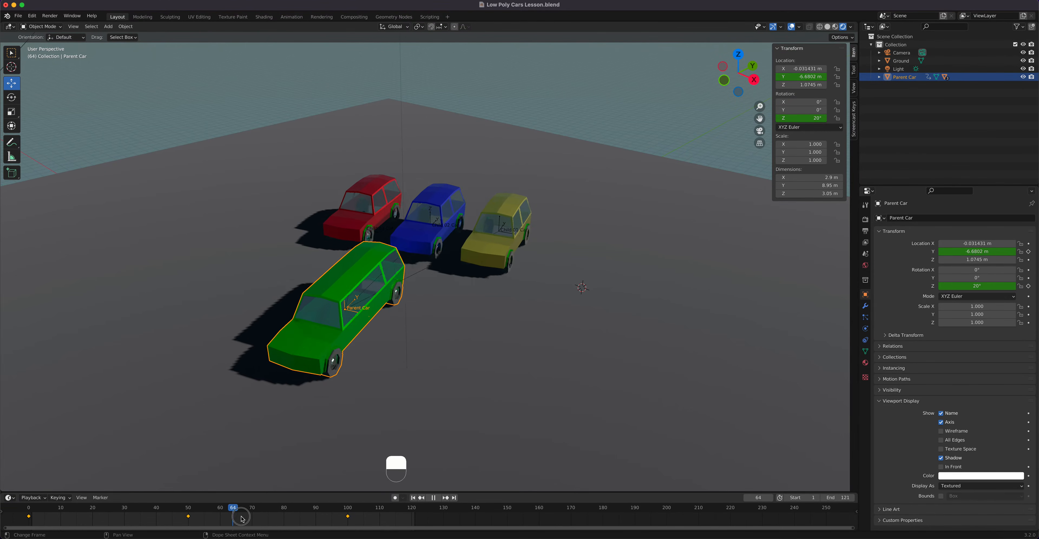
# At frame 100, set the Parent Car's Z rotation to 0° and insert a single keyframe on it
pyautogui.press('space')
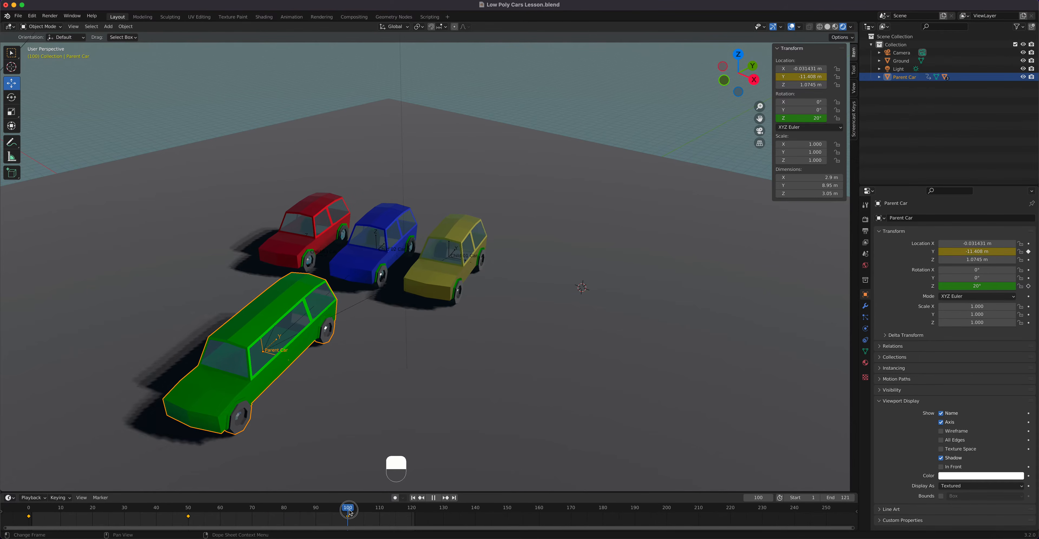
pyautogui.click(795, 117)
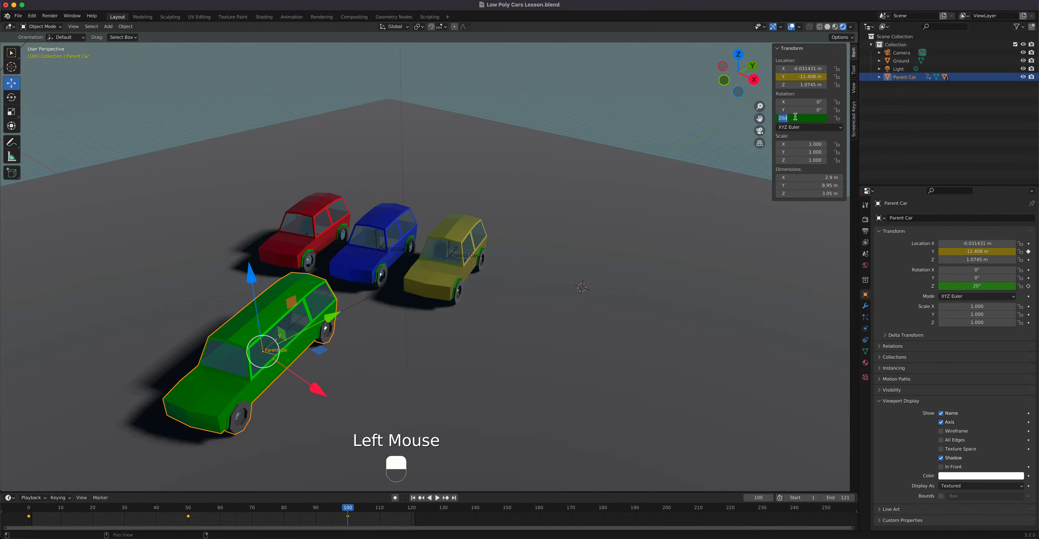
pyautogui.write('0')
pyautogui.press('Return')
pyautogui.rightClick(795, 118)
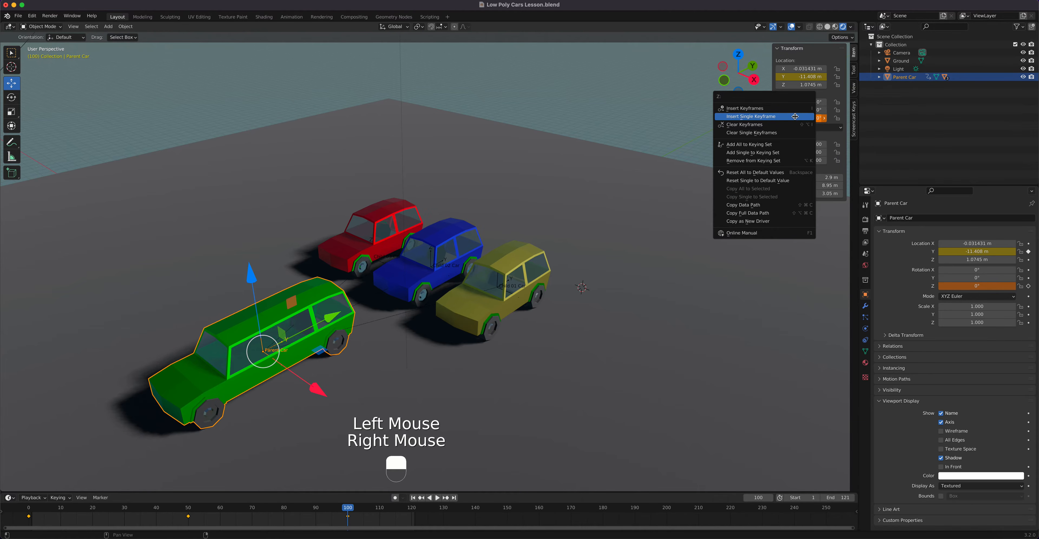
pyautogui.click(796, 116)
# Scrub through the parent's turning animation back to frame 0 and expand the Parent Car's hierarchy to view its children
pyautogui.moveTo(349, 509); pyautogui.dragTo(35, 525)
pyautogui.moveTo(169, 528); pyautogui.dragTo(45, 536)
pyautogui.press('Escape')
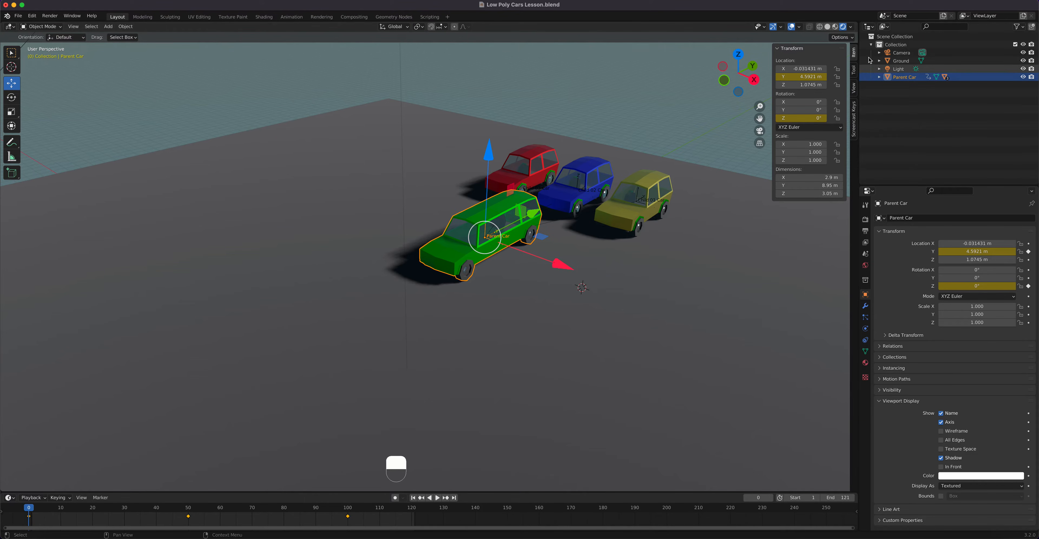
pyautogui.click(880, 76)
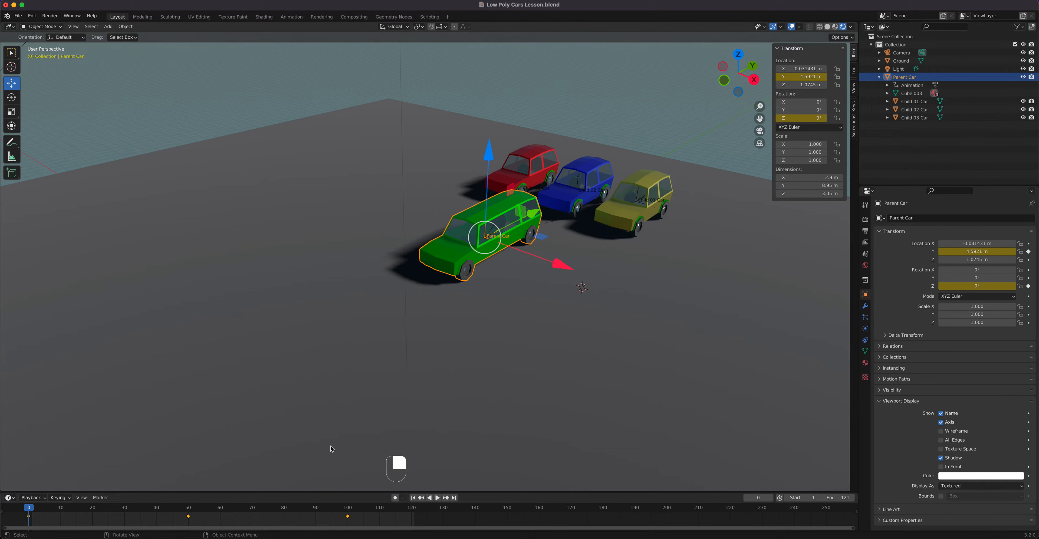
pyautogui.moveTo(29, 511)
pyautogui.mouseDown()
pyautogui.moveTo(137, 517)
pyautogui.moveTo(28, 521)
pyautogui.mouseUp()
pyautogui.moveTo(25, 517)
pyautogui.mouseDown()
pyautogui.moveTo(182, 511)
pyautogui.moveTo(27, 531)
pyautogui.mouseUp()
# Select the yellow Child 01 Car and insert a single keyframe on its X location at frame 0
pyautogui.click(632, 226)
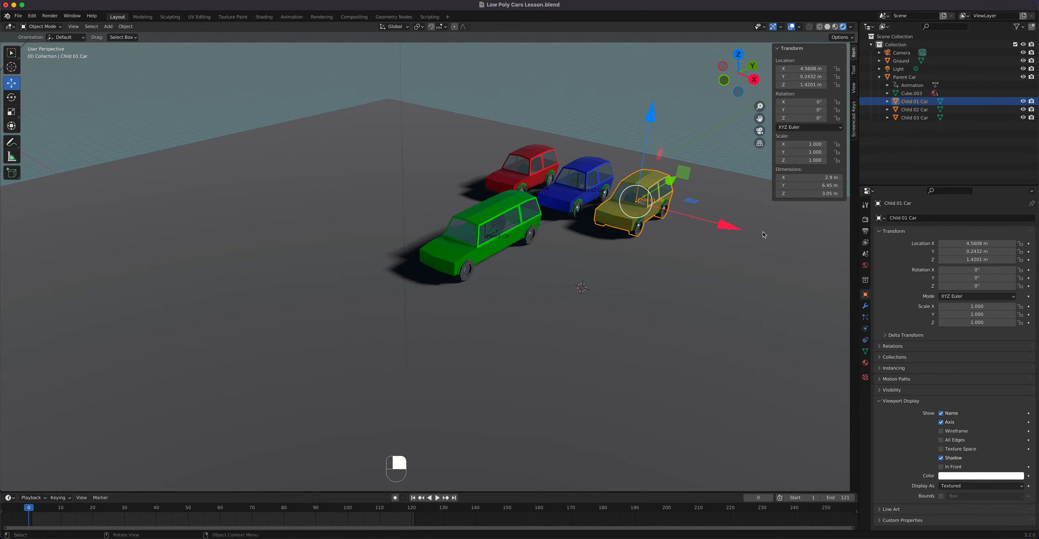
pyautogui.rightClick(791, 68)
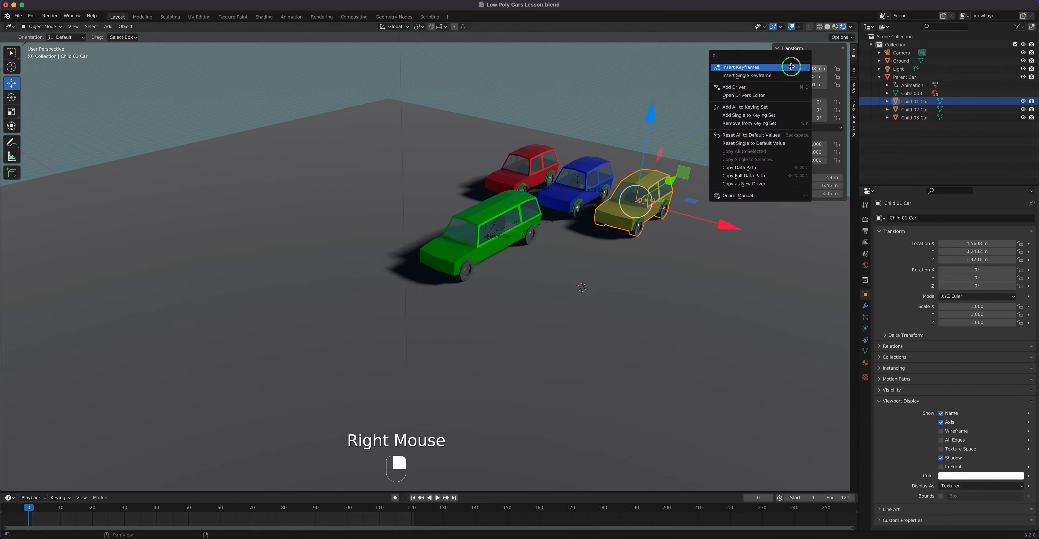
pyautogui.click(777, 75)
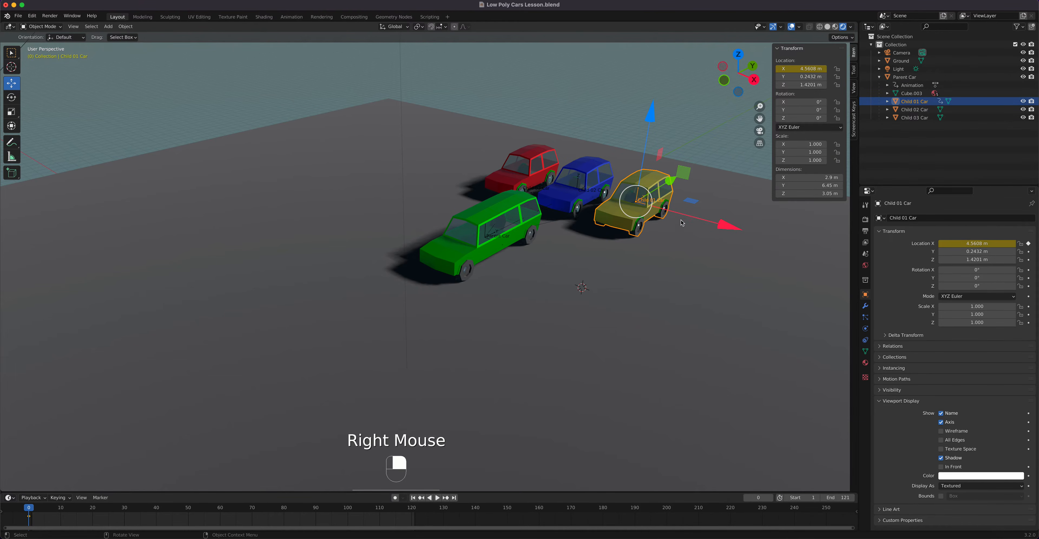
# At frame 49, try moving the yellow car along its local X axis to about 8.21 m and view it from the top
pyautogui.moveTo(31, 510); pyautogui.dragTo(186, 514)
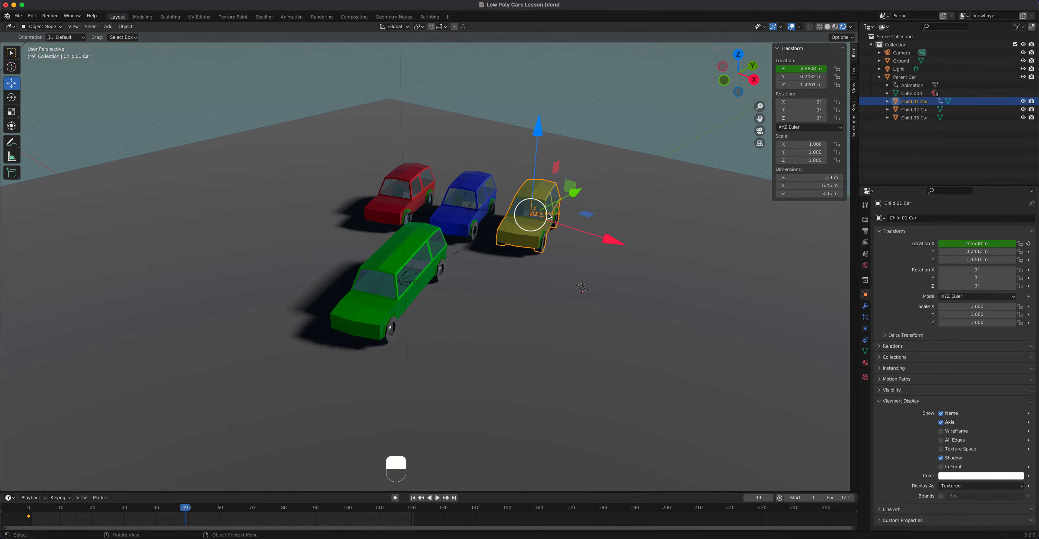
pyautogui.moveTo(616, 243); pyautogui.dragTo(653, 276)
pyautogui.click(406, 28)
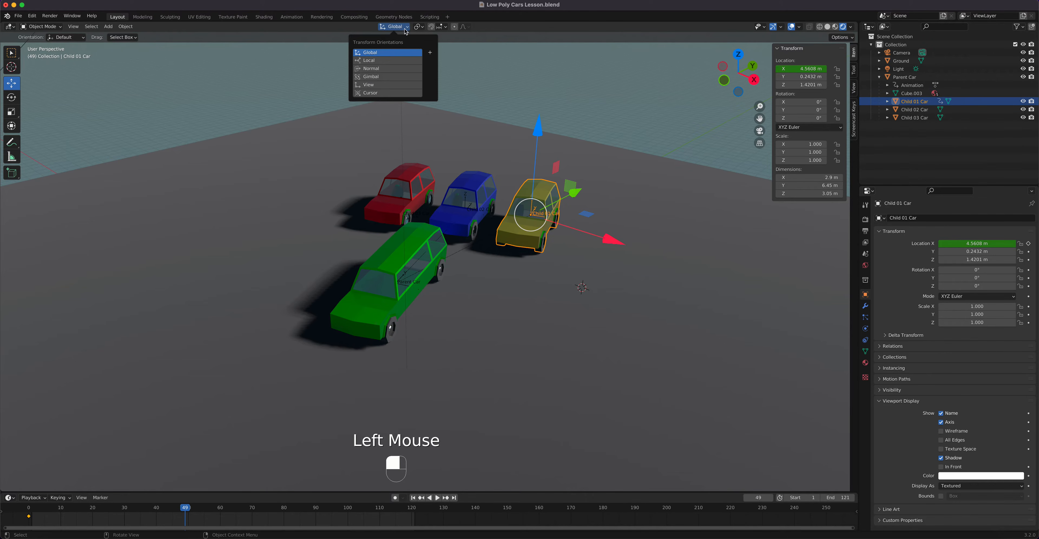
pyautogui.click(378, 61)
pyautogui.moveTo(581, 275); pyautogui.dragTo(601, 250, button='middle')
pyautogui.moveTo(632, 230); pyautogui.dragTo(690, 240)
pyautogui.moveTo(500, 266); pyautogui.dragTo(496, 302, button='middle')
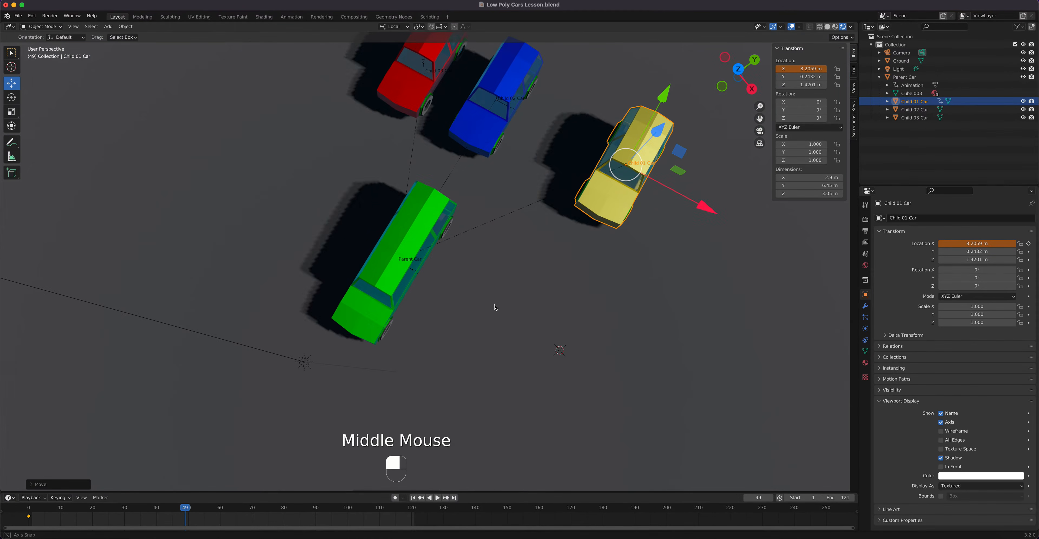
pyautogui.press('KP_7')
pyautogui.scroll(-2, 496, 307)
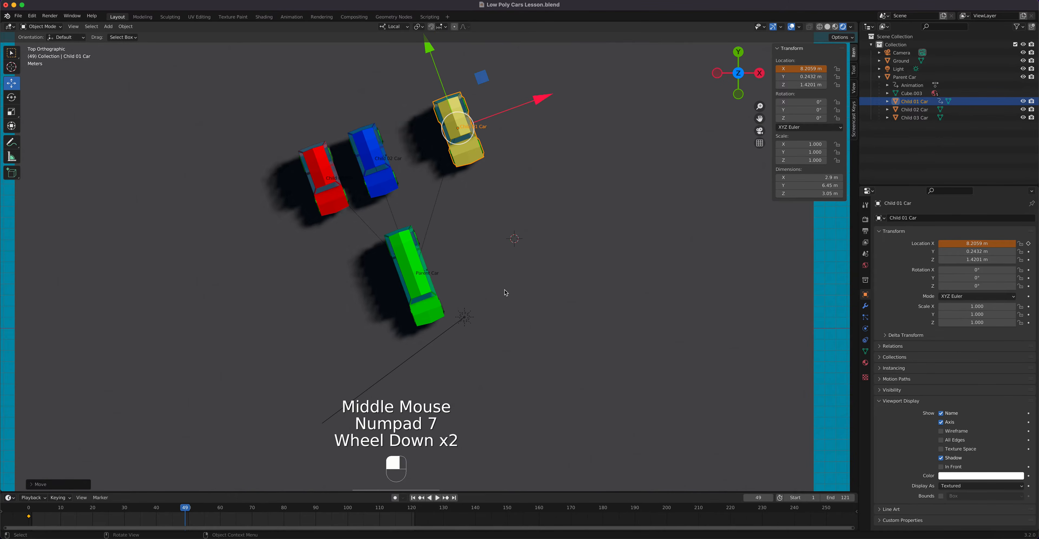
# Switch the transform orientation to Global and try moving the yellow car along the global X axis at frame 53
pyautogui.click(393, 26)
pyautogui.click(391, 44)
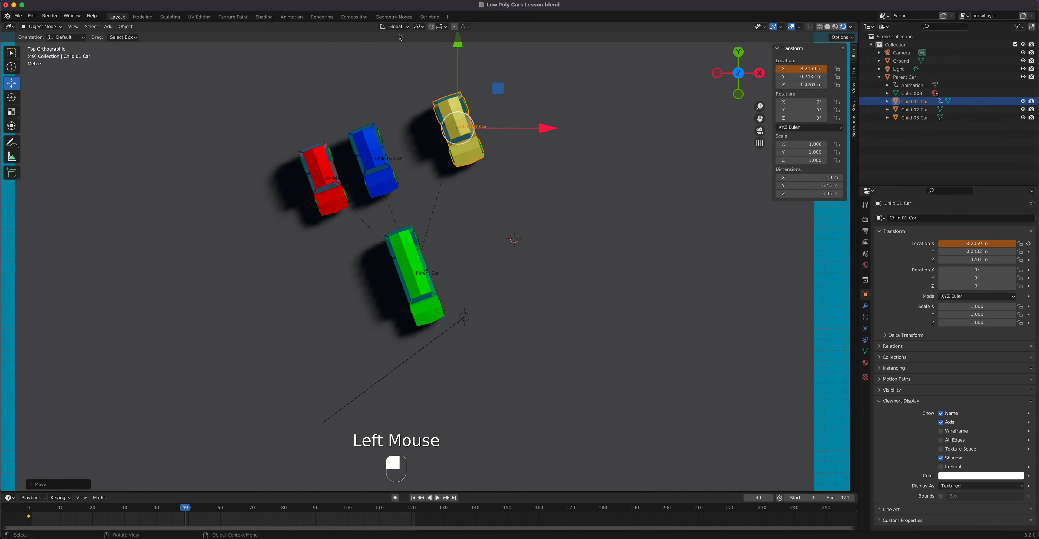
pyautogui.moveTo(187, 510)
pyautogui.mouseDown()
pyautogui.moveTo(49, 516)
pyautogui.moveTo(197, 510)
pyautogui.mouseUp()
pyautogui.moveTo(515, 154); pyautogui.dragTo(622, 197)
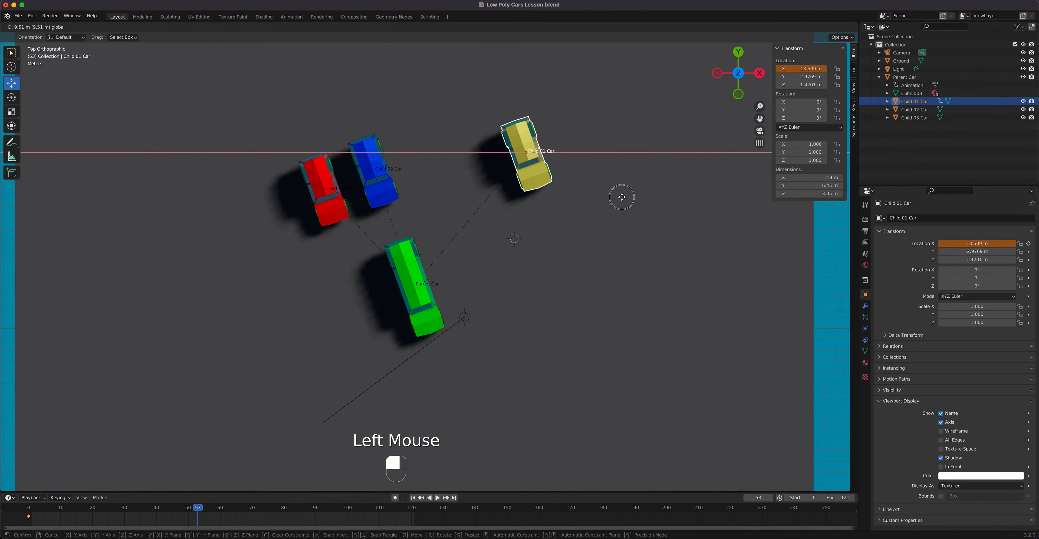
pyautogui.rightClick(621, 197)
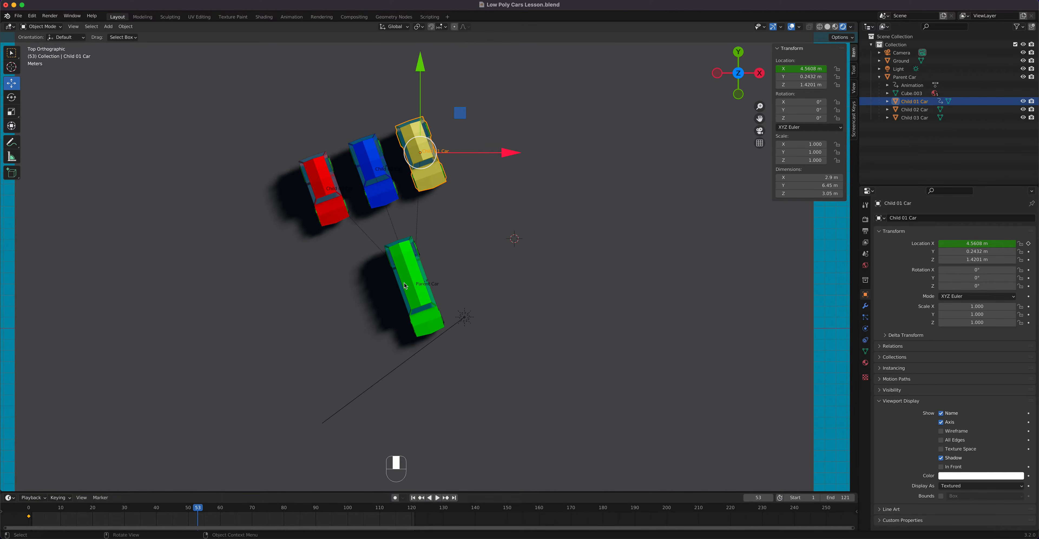
# At frame 50, use Local orientation to move the yellow car to X about 11.79 m, insert a single X keyframe and scrub the timeline
pyautogui.moveTo(194, 512)
pyautogui.mouseDown()
pyautogui.moveTo(24, 525)
pyautogui.moveTo(188, 524)
pyautogui.mouseUp()
pyautogui.click(391, 28)
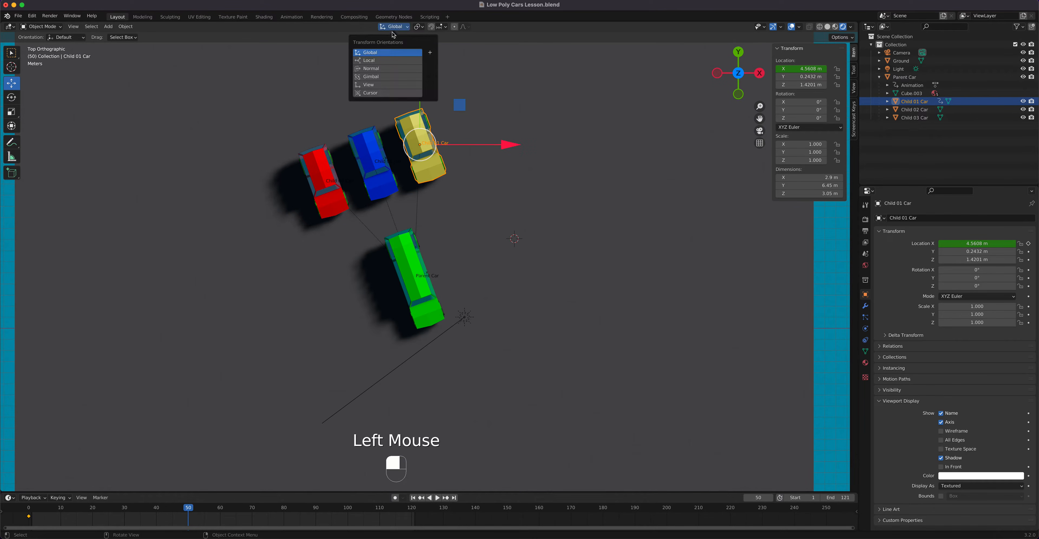
pyautogui.click(374, 61)
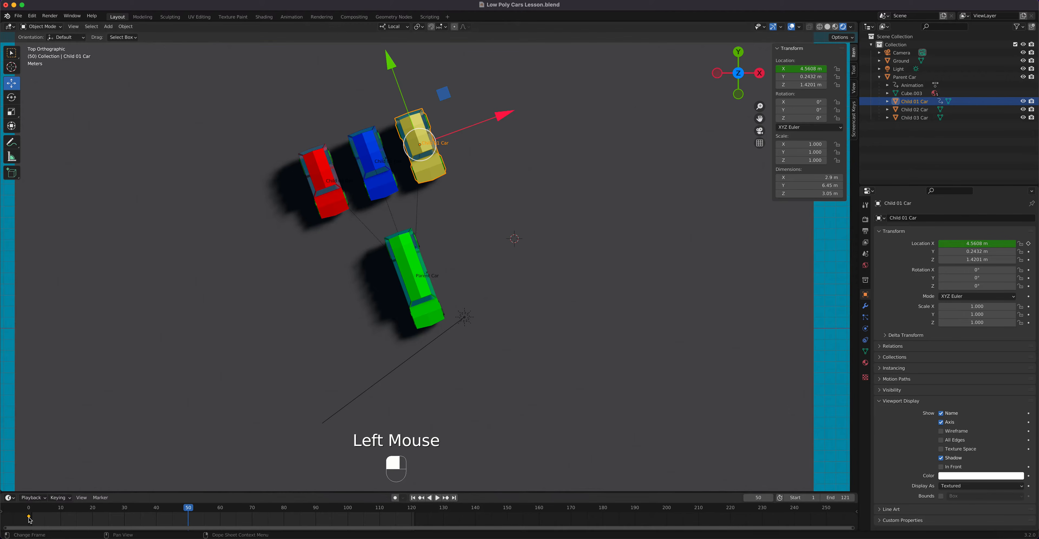
pyautogui.moveTo(506, 119); pyautogui.dragTo(582, 86)
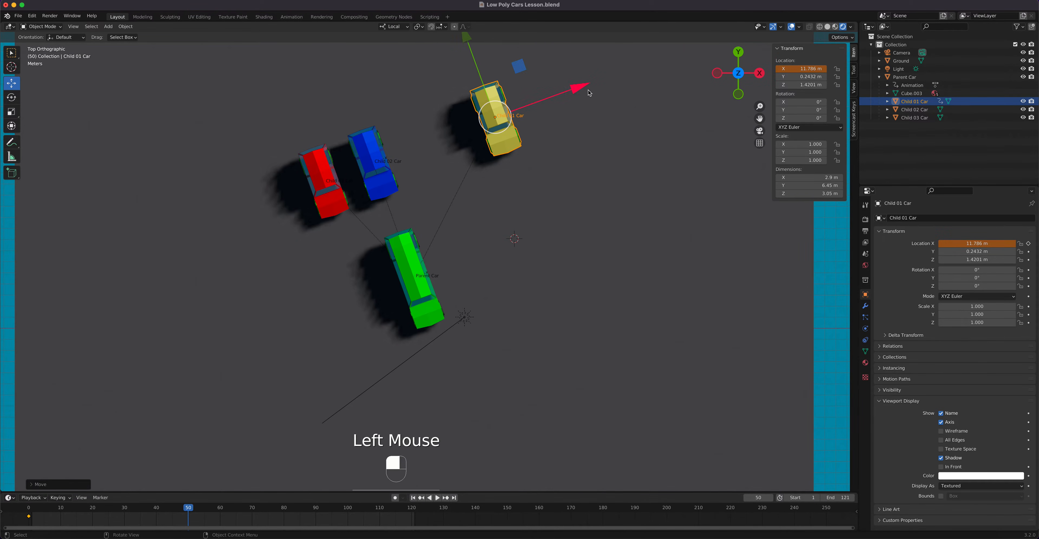
pyautogui.rightClick(791, 69)
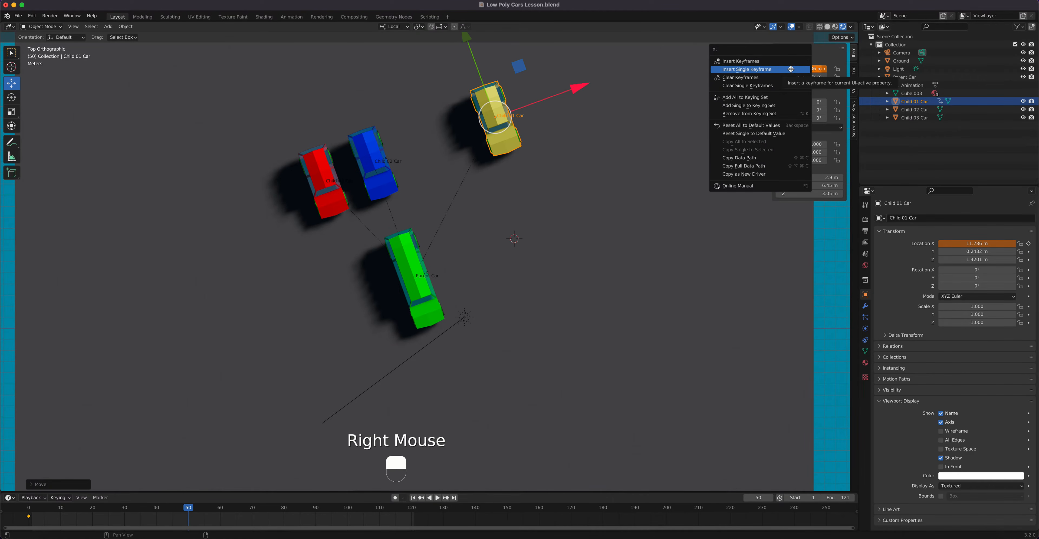
pyautogui.click(787, 69)
pyautogui.moveTo(190, 510); pyautogui.dragTo(283, 521)
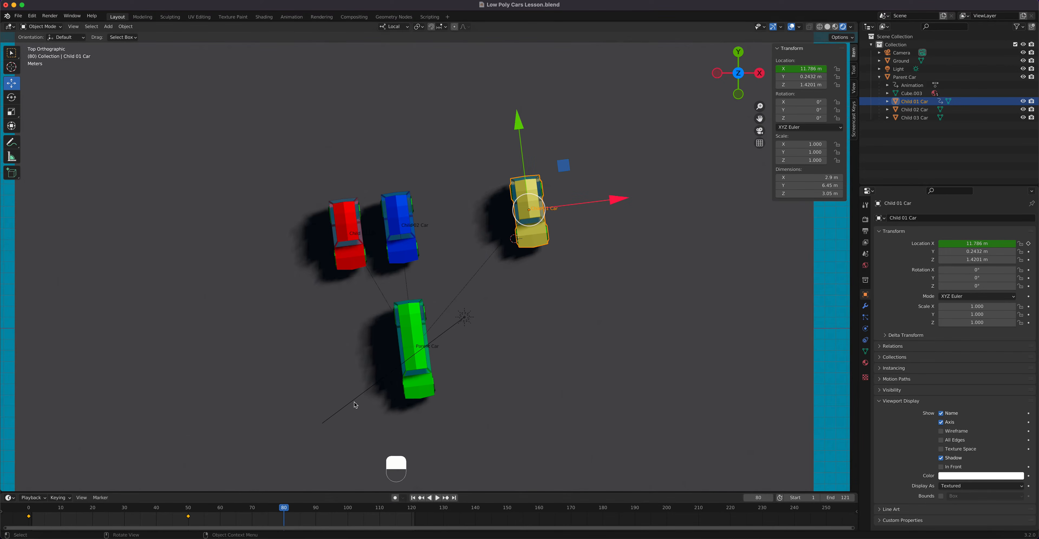
# Select the blue Child 02 Car and insert a single keyframe on its Y location at frame 1
pyautogui.click(411, 236)
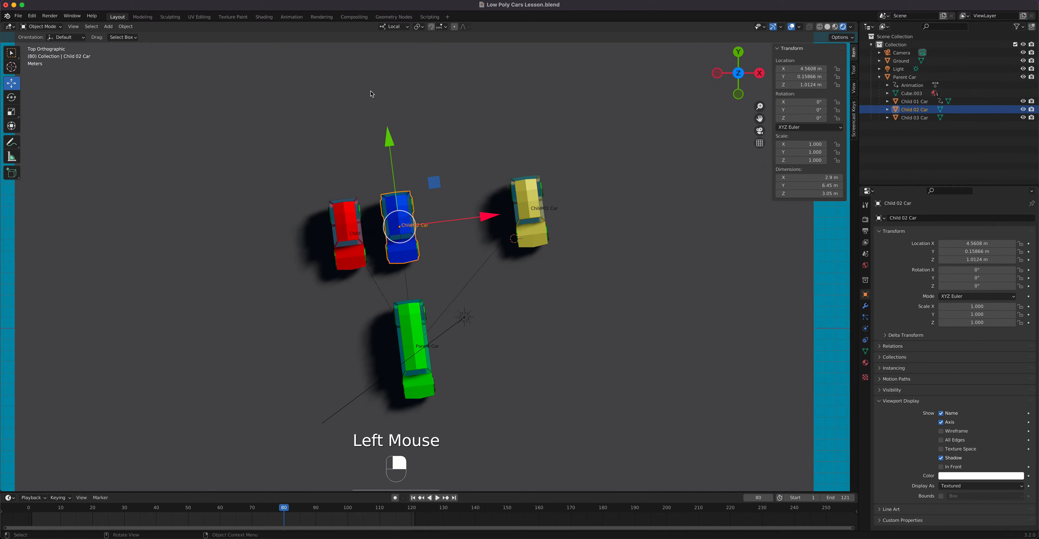
pyautogui.moveTo(273, 509); pyautogui.dragTo(28, 532)
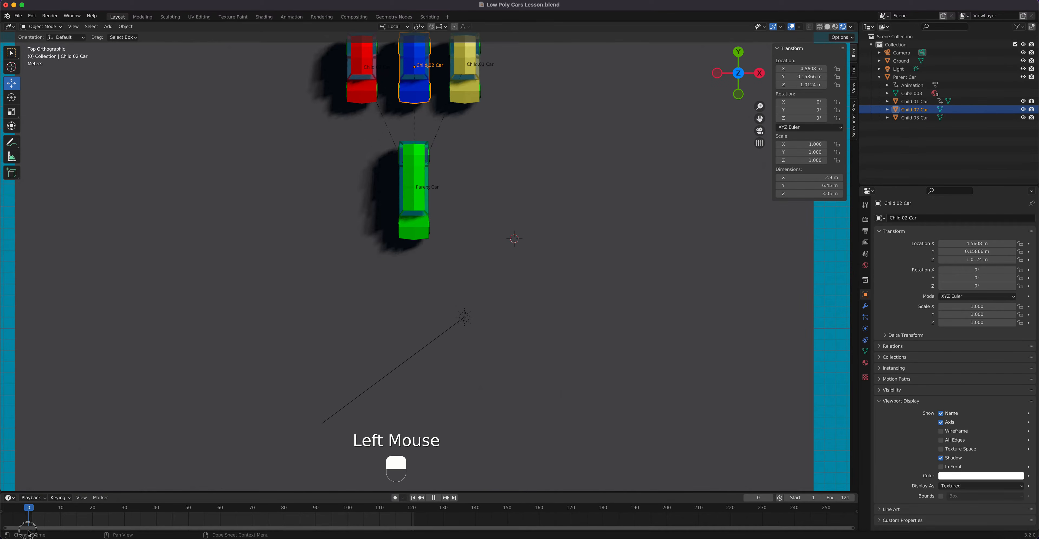
pyautogui.scroll(-1, 467, 225)
pyautogui.scroll(1, 467, 225)
pyautogui.keyDown('shift'); pyautogui.moveTo(500, 227); pyautogui.dragTo(480, 294, button='middle'); pyautogui.keyUp('shift')
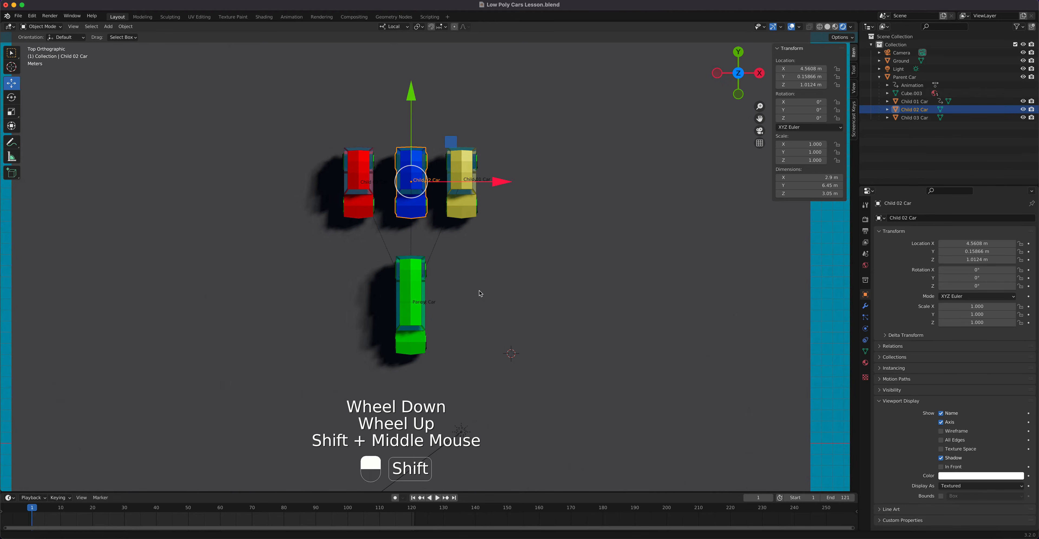
pyautogui.rightClick(799, 77)
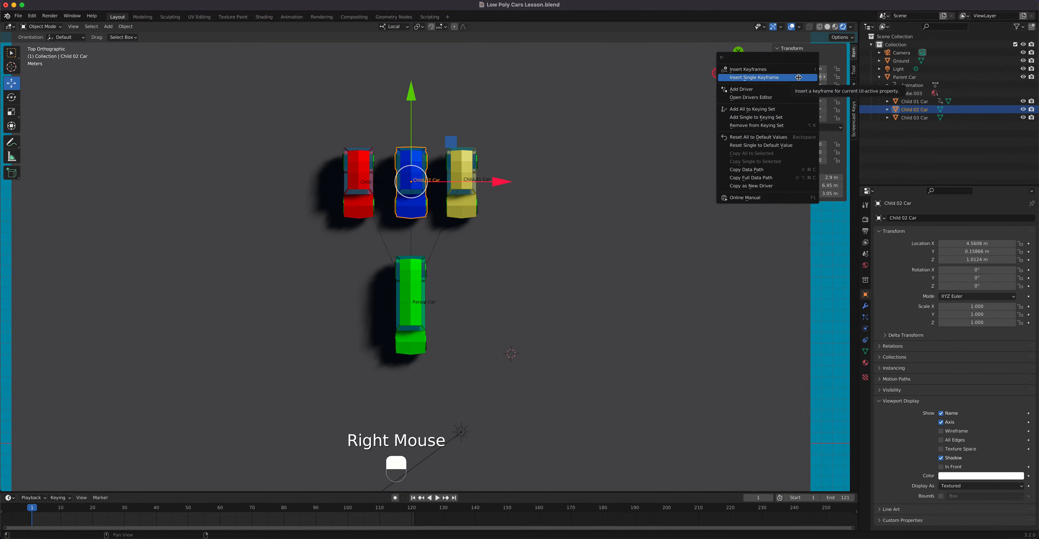
pyautogui.click(799, 77)
# At frame 58, move the blue car along its local Y axis to about 6.30 m and insert a single Y location keyframe
pyautogui.moveTo(33, 511); pyautogui.dragTo(225, 510)
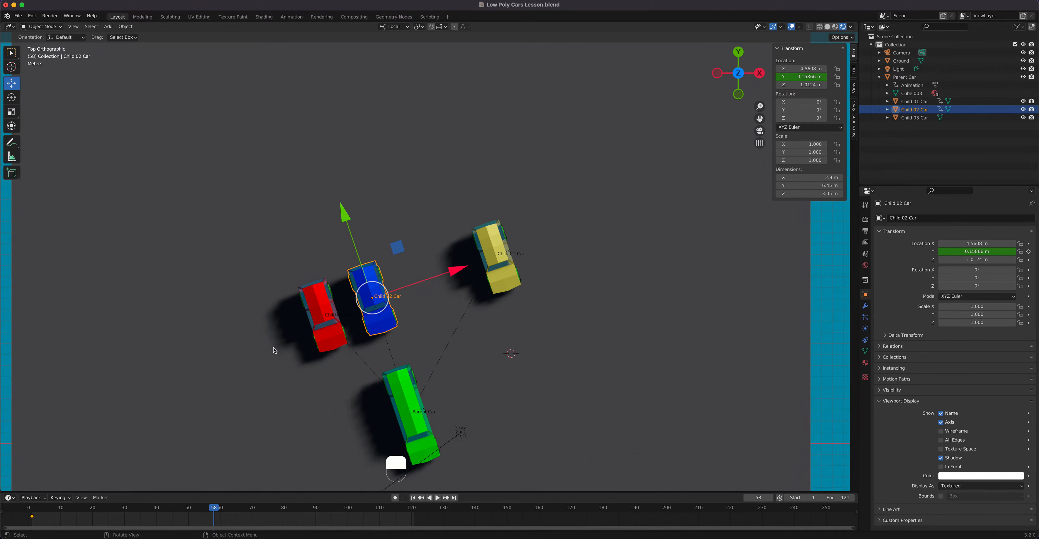
pyautogui.moveTo(347, 216); pyautogui.dragTo(310, 155)
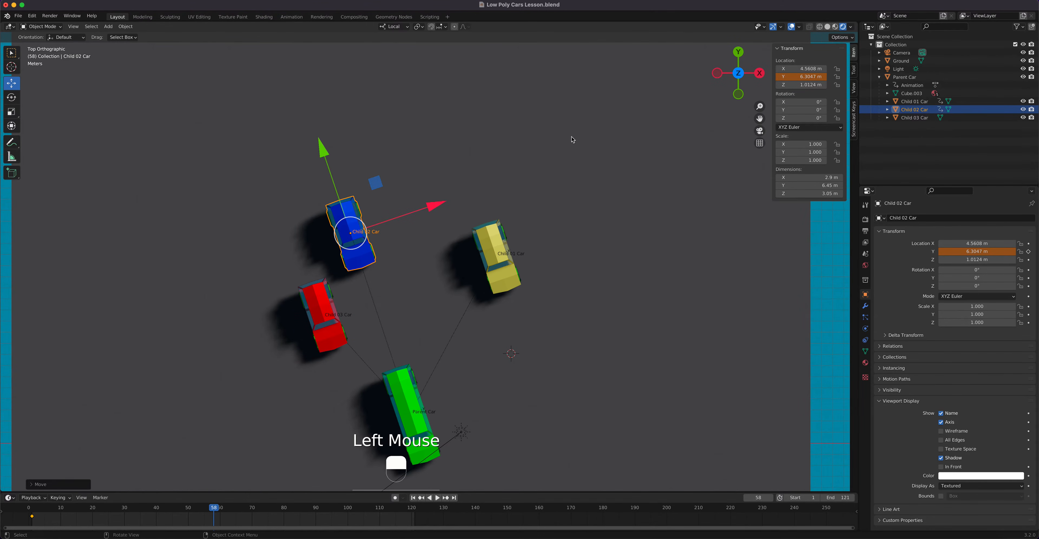
pyautogui.rightClick(799, 73)
pyautogui.click(798, 73)
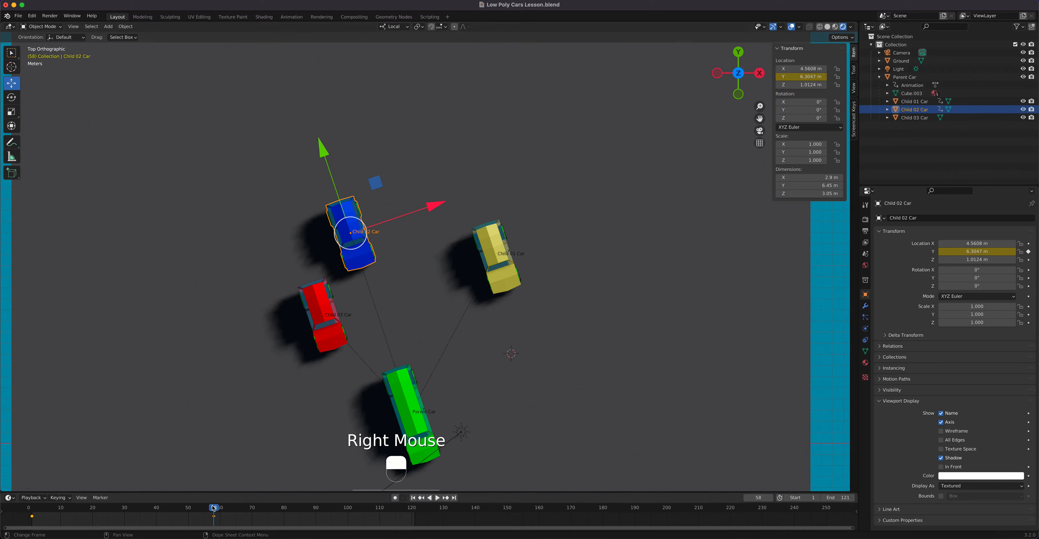
pyautogui.moveTo(217, 508); pyautogui.dragTo(33, 535)
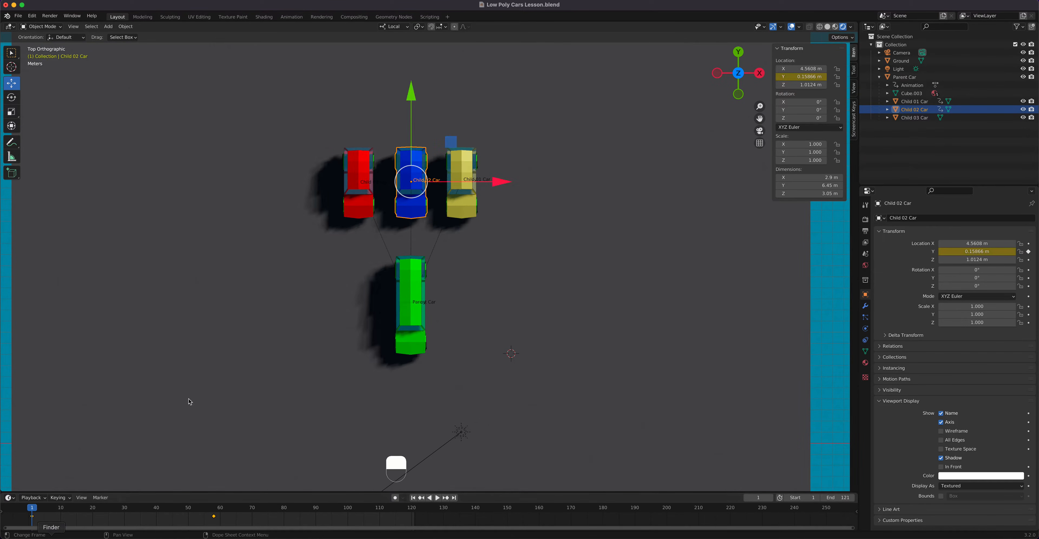
# Select the red Child 03 Car with the Rotate tool and insert a single keyframe on its Z rotation at frame 1
pyautogui.click(367, 168)
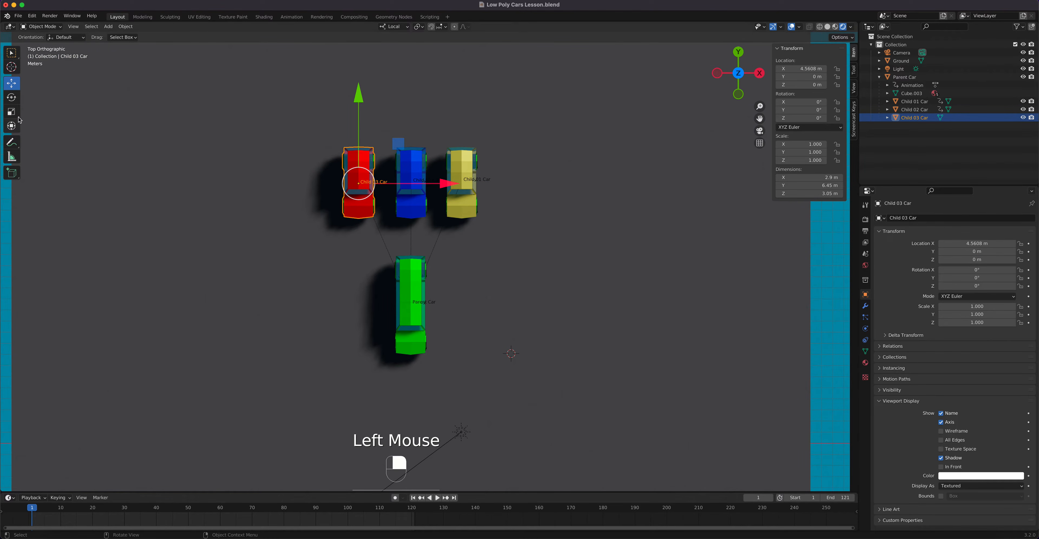
pyautogui.click(16, 100)
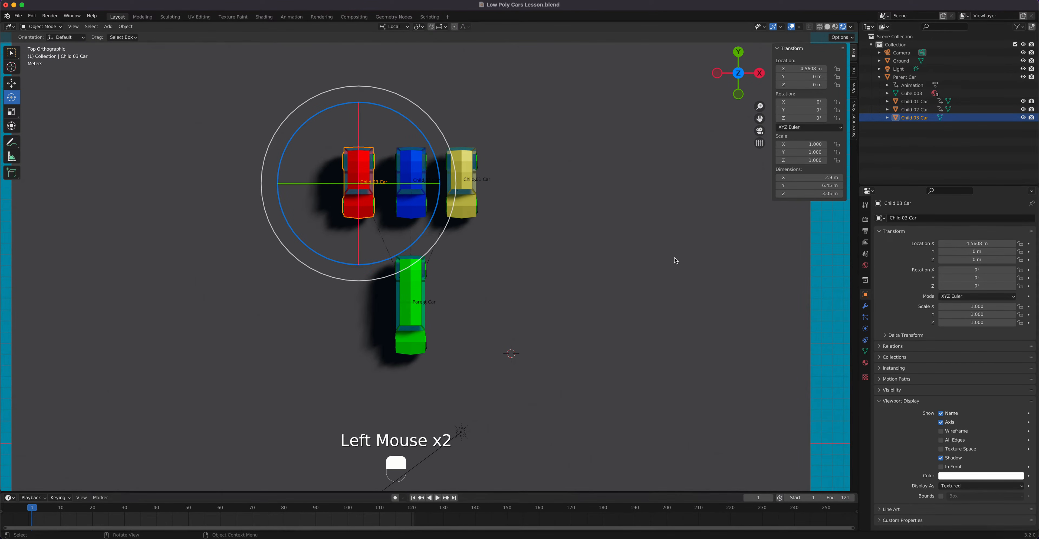
pyautogui.moveTo(801, 118)
pyautogui.mouseDown()
pyautogui.moveTo(817, 119)
pyautogui.moveTo(801, 119)
pyautogui.mouseUp()
pyautogui.rightClick(801, 119)
pyautogui.click(801, 114)
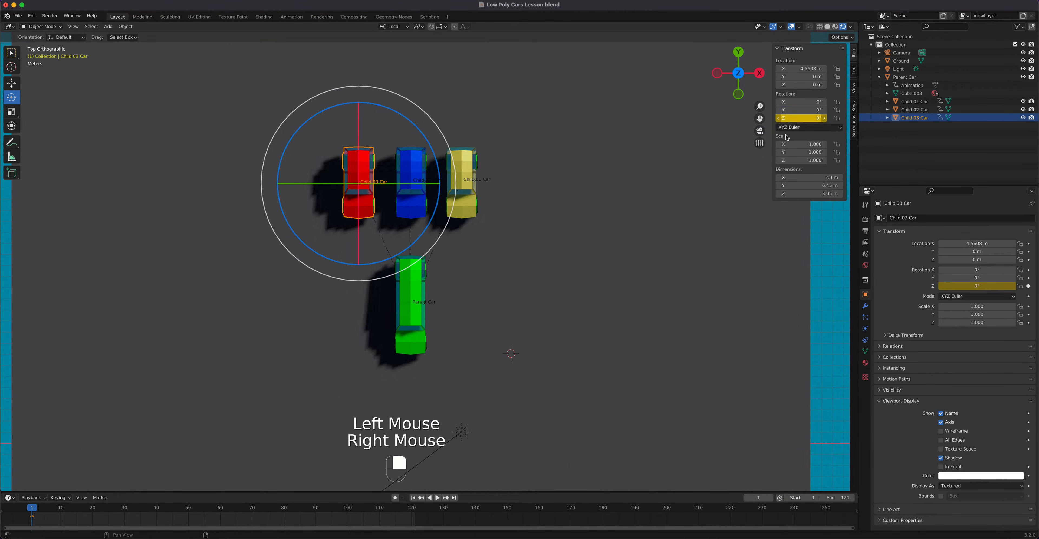
# At frame 60, rotate the red car about Z to 61.4° and insert a single Z rotation keyframe
pyautogui.moveTo(35, 512); pyautogui.dragTo(222, 525)
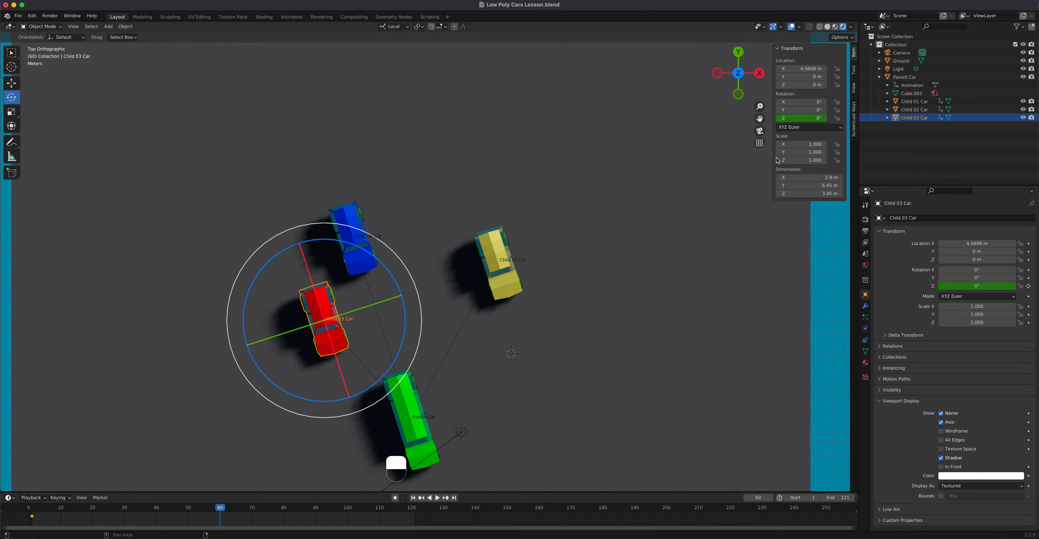
pyautogui.moveTo(801, 117); pyautogui.dragTo(688, 177)
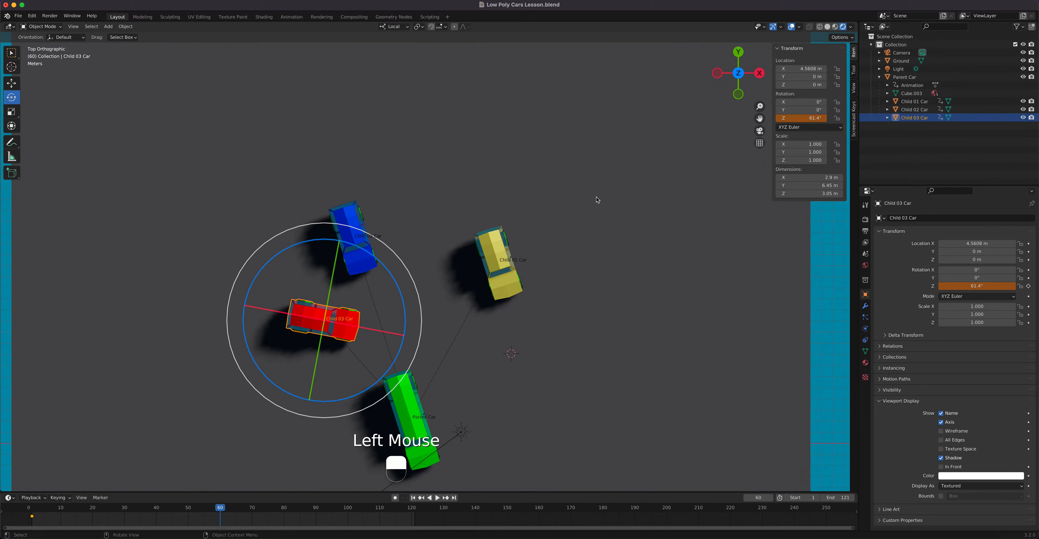
pyautogui.rightClick(801, 118)
pyautogui.click(755, 117)
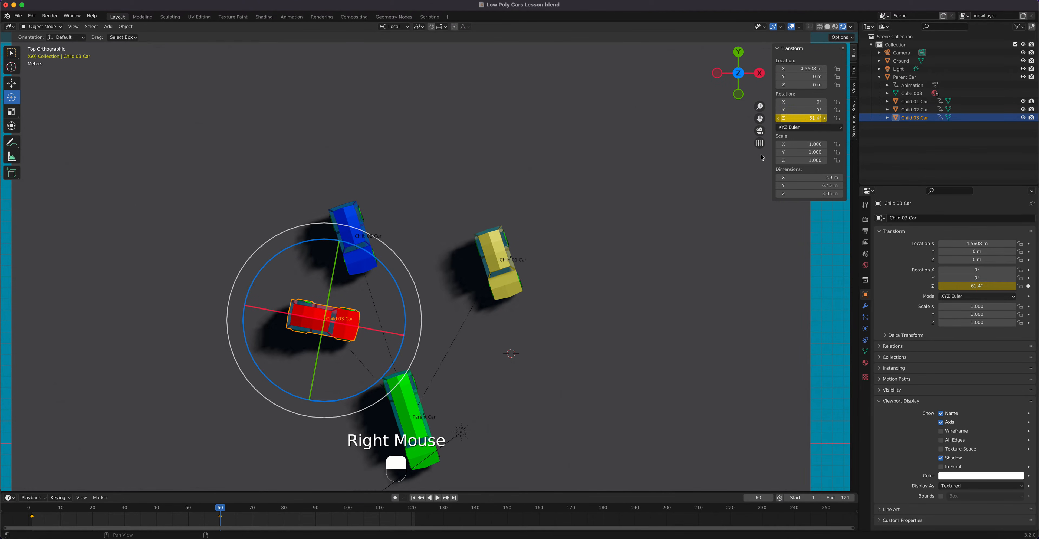
# At frame 121, set the red car's Z rotation to 0° and insert a single keyframe on it
pyautogui.keyDown('shift'); pyautogui.moveTo(585, 339); pyautogui.dragTo(585, 209, button='middle'); pyautogui.keyUp('shift')
pyautogui.moveTo(226, 515); pyautogui.dragTo(415, 520)
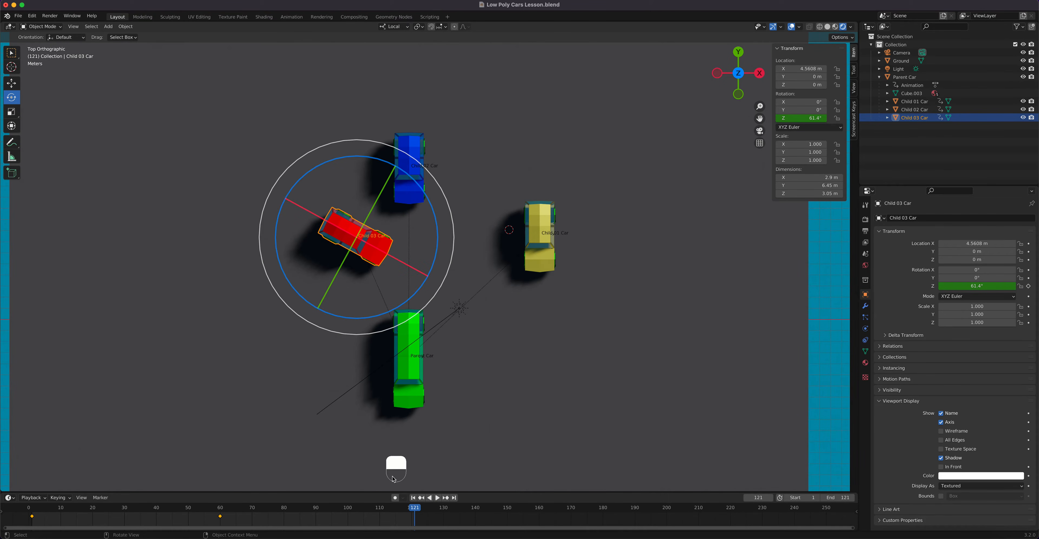
pyautogui.click(813, 119)
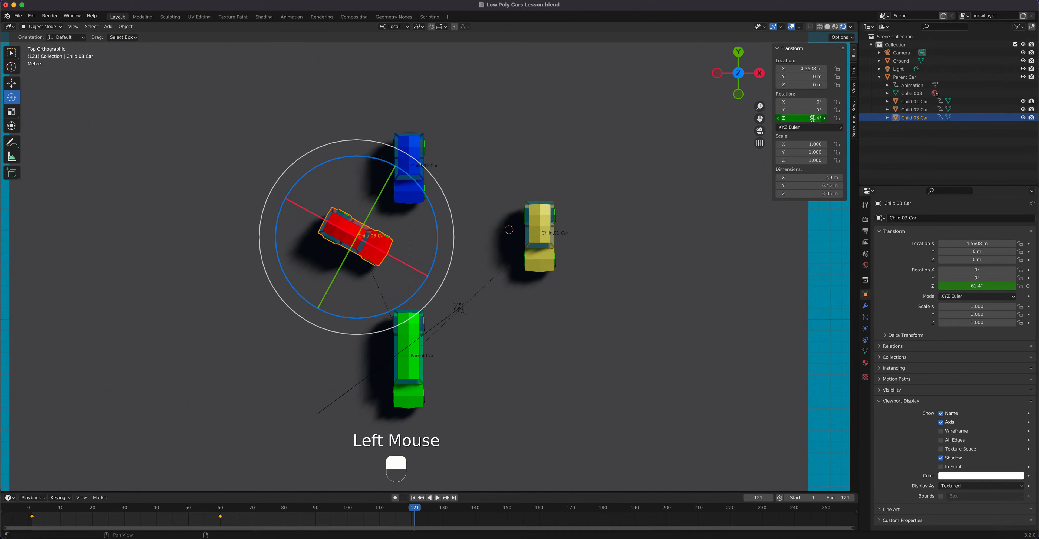
pyautogui.write('0')
pyautogui.press('Return')
pyautogui.rightClick(813, 119)
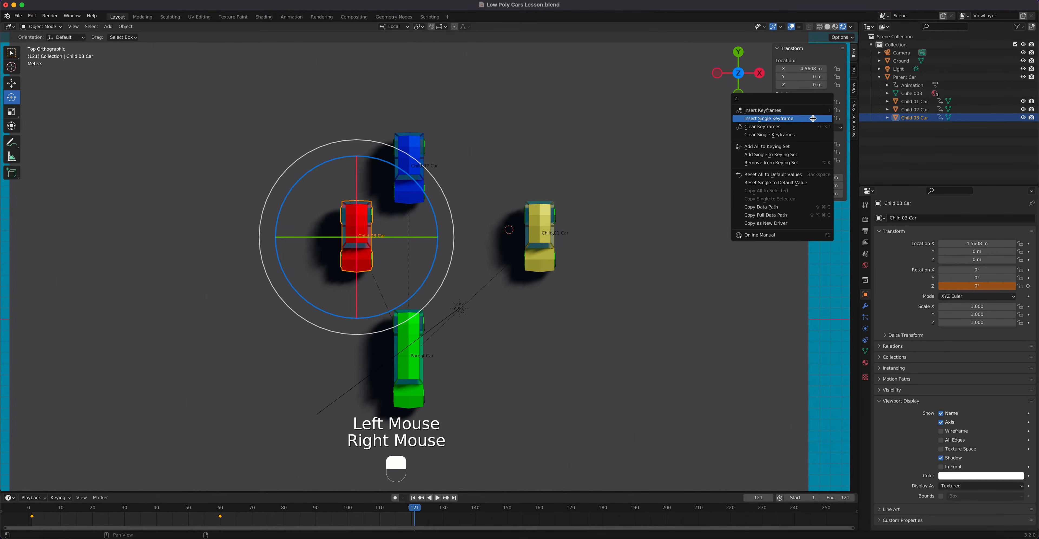
pyautogui.click(813, 119)
# Review the combined parent and child car animation in perspective by scrubbing the timeline from the start to frame 121
pyautogui.moveTo(415, 520); pyautogui.dragTo(111, 532)
pyautogui.moveTo(64, 530); pyautogui.dragTo(26, 533)
pyautogui.moveTo(484, 255); pyautogui.dragTo(495, 314, button='middle')
pyautogui.scroll(6, 495, 314)
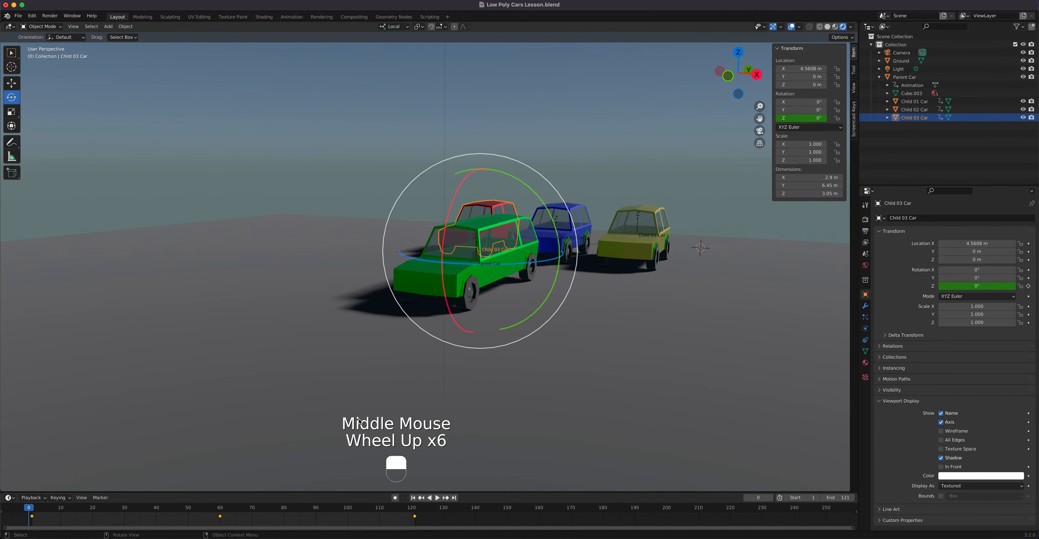
pyautogui.click(16, 54)
pyautogui.click(16, 55)
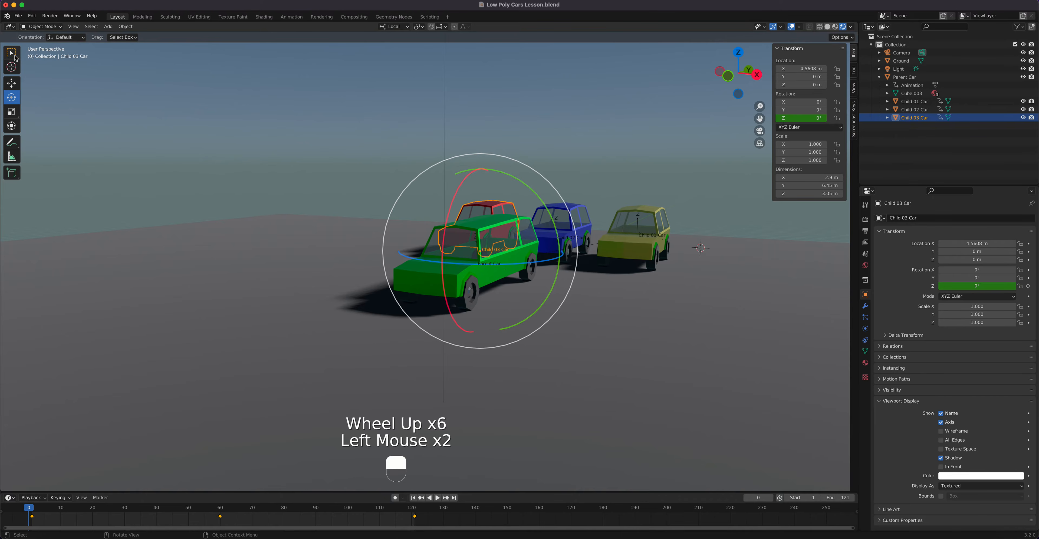
pyautogui.click(16, 54)
pyautogui.moveTo(34, 510); pyautogui.dragTo(290, 535)
pyautogui.scroll(-4, 363, 403)
pyautogui.moveTo(204, 532); pyautogui.dragTo(416, 536)
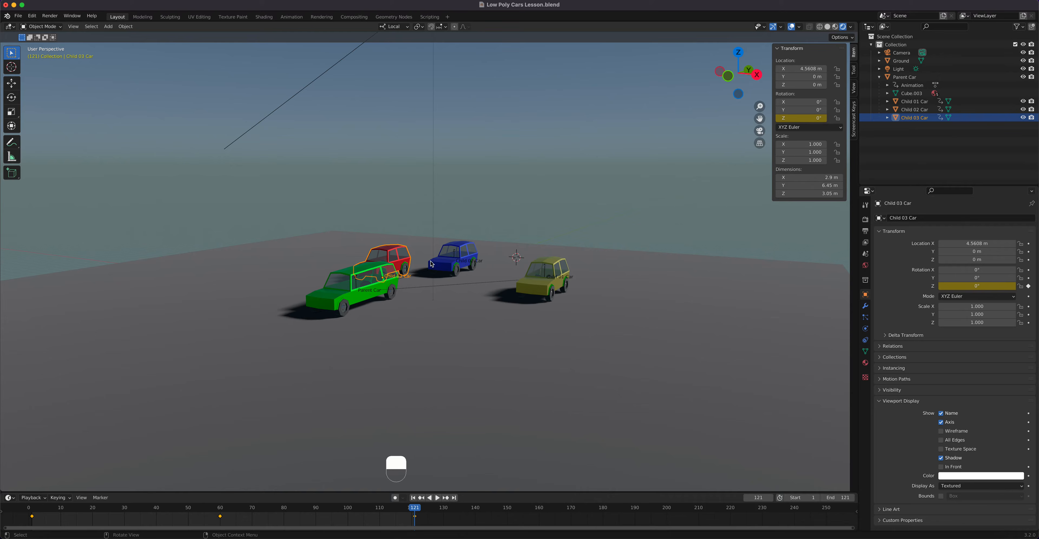
# Reopen the recent file Low Poly Cars Lesson.blend without saving the changes and close the Preferences window
pyautogui.click(18, 17)
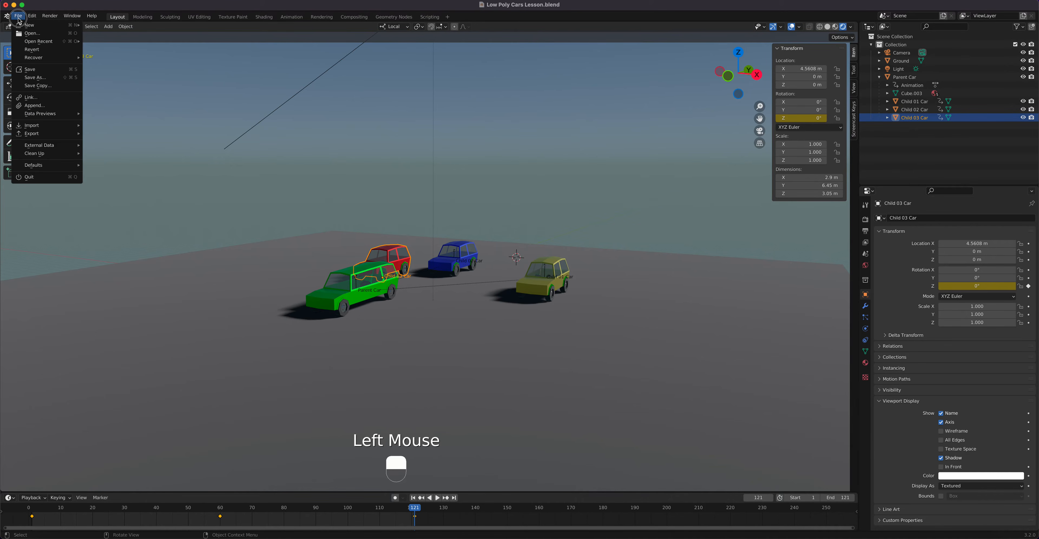
pyautogui.moveTo(29, 41)
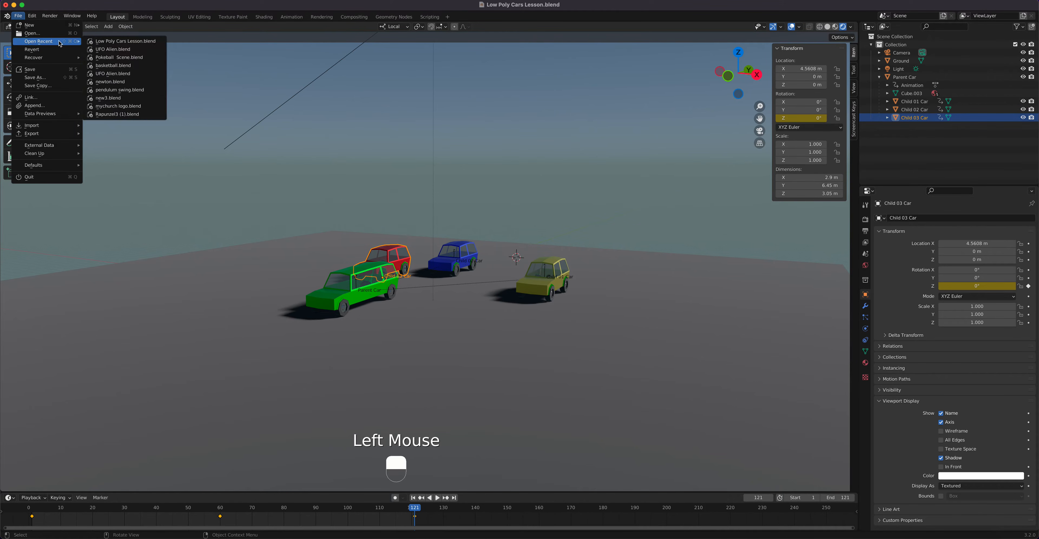
pyautogui.click(98, 43)
pyautogui.click(484, 289)
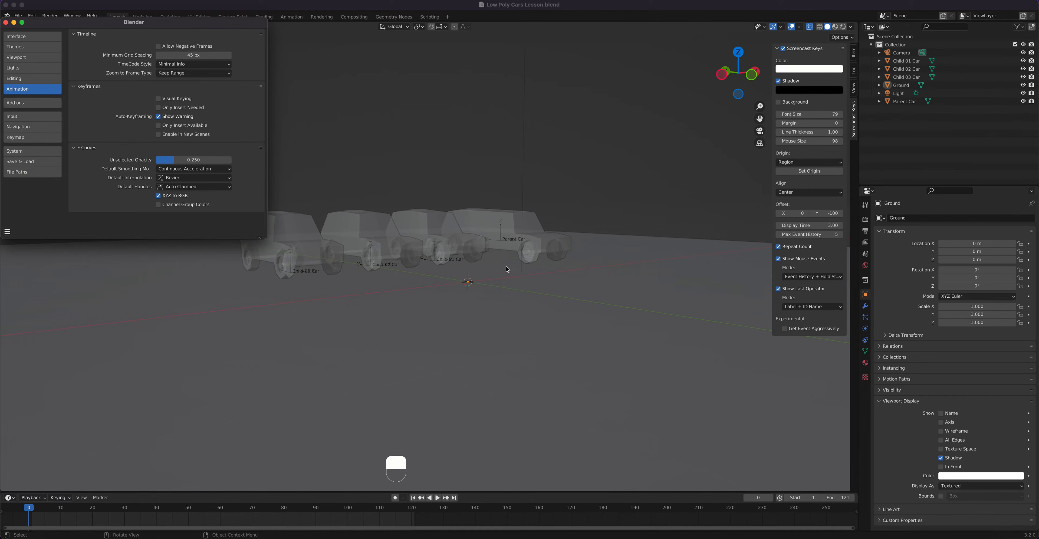
pyautogui.click(6, 22)
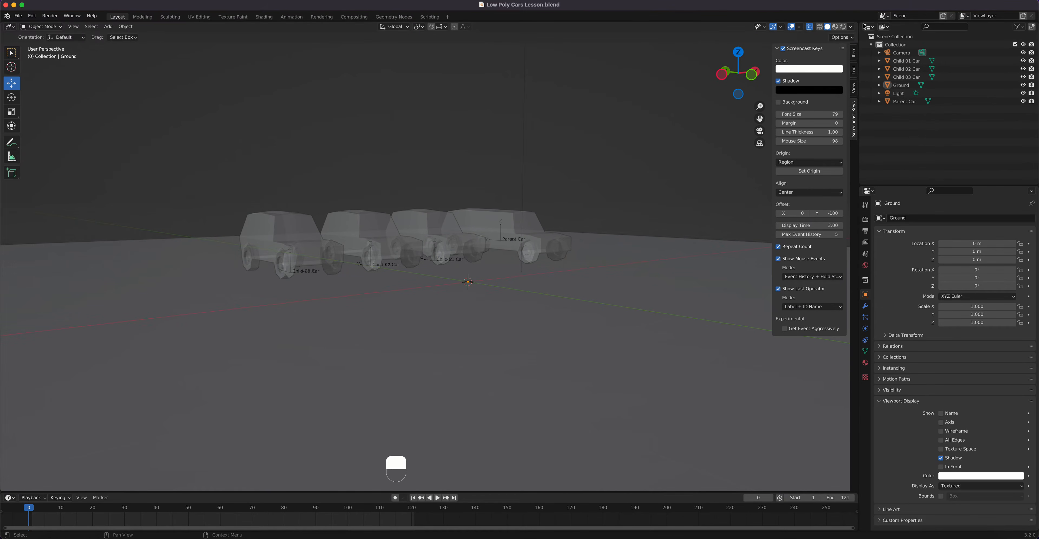
# Switch the viewport to Rendered shading and view the cars from the top
pyautogui.click(843, 27)
pyautogui.moveTo(529, 238)
pyautogui.mouseDown(button='middle')
pyautogui.moveTo(538, 243)
pyautogui.moveTo(520, 230)
pyautogui.moveTo(520, 239)
pyautogui.mouseUp(button='middle')
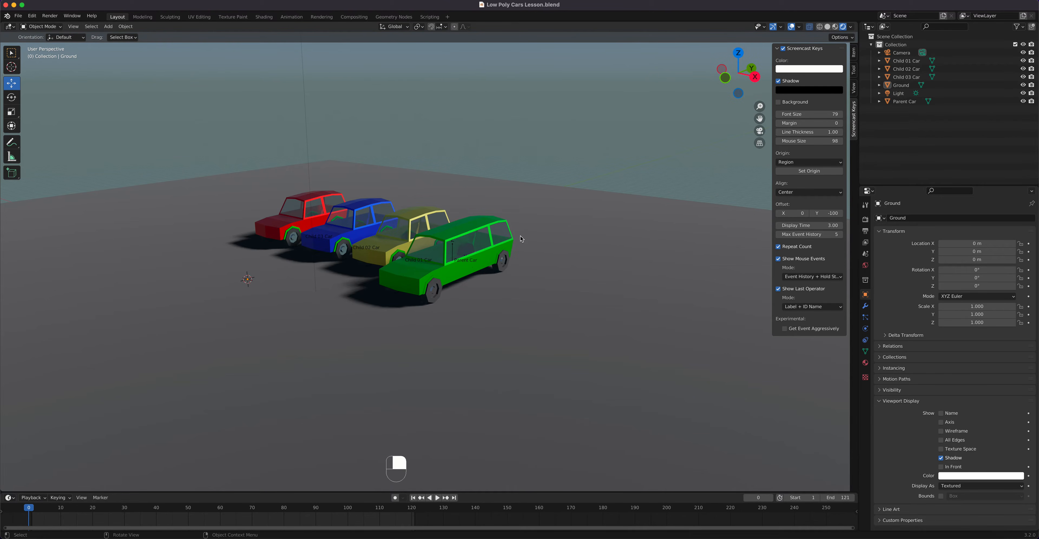
pyautogui.press('KP_7')
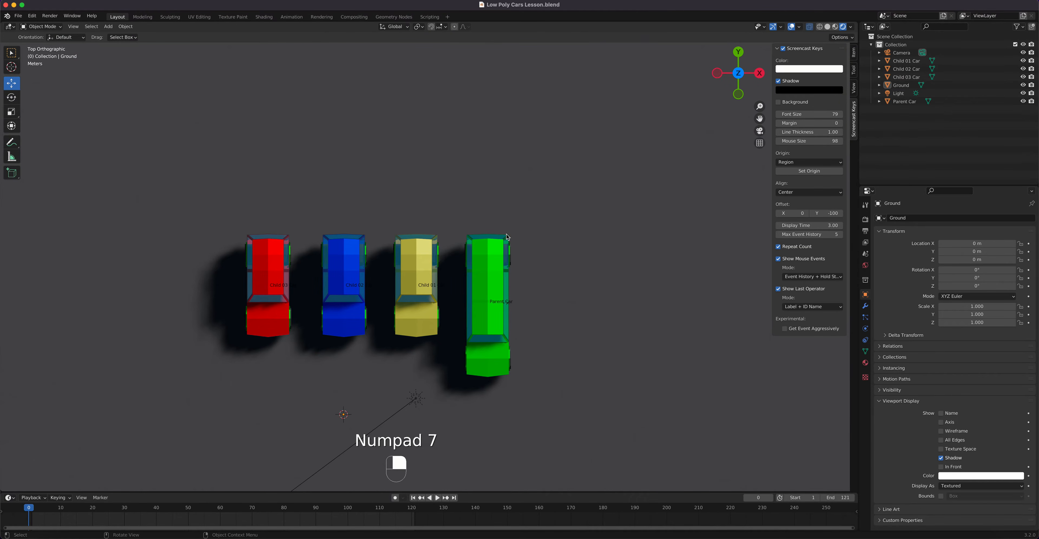
pyautogui.press('`')
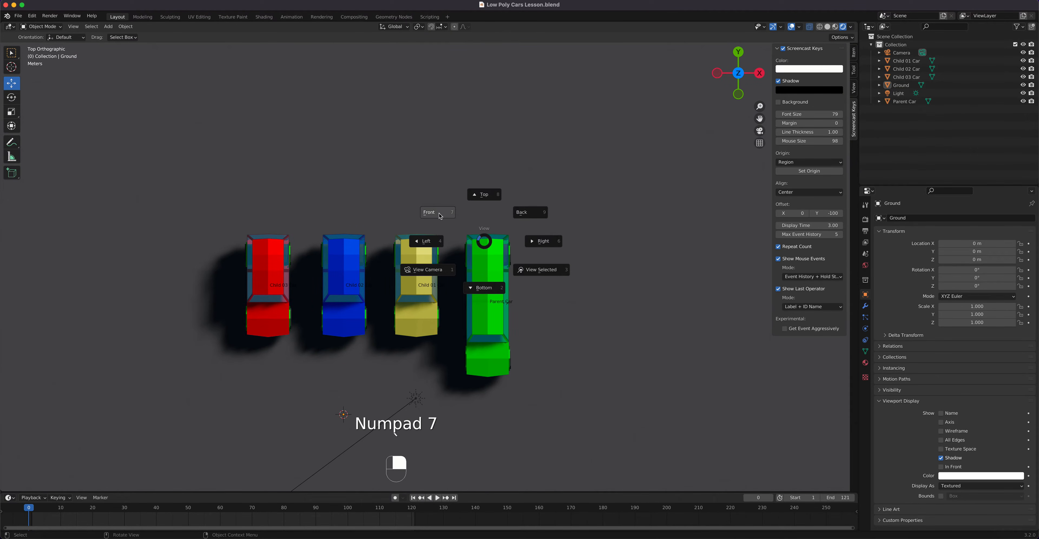
pyautogui.press('`')
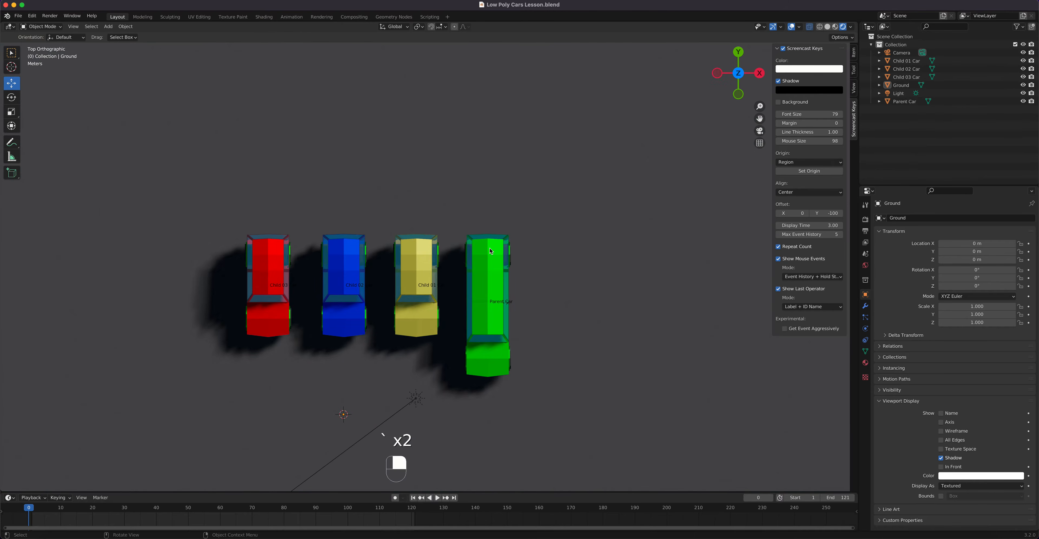
# Move the green Parent Car in front of the row of child cars, lined up with the blue car
pyautogui.click(493, 324)
pyautogui.scroll(-3, 488, 324)
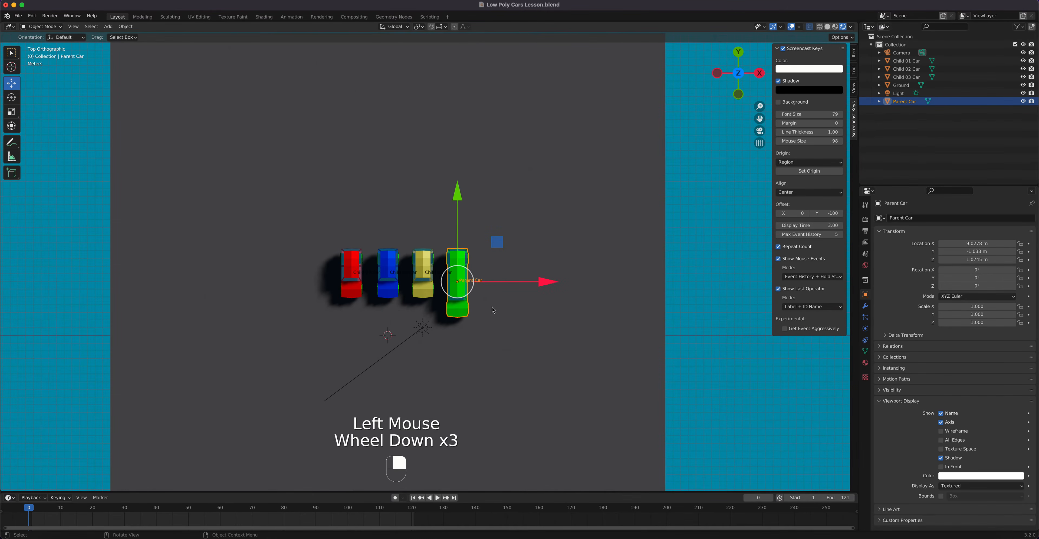
pyautogui.press('g')
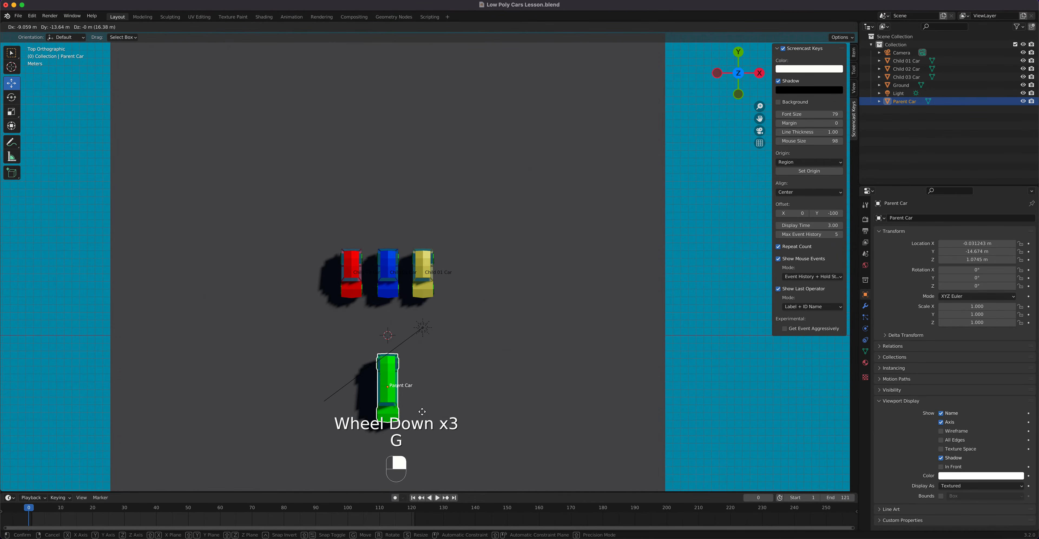
pyautogui.click(422, 419)
# Move the yellow car between the green and blue cars, and the red car behind the blue one to about X 9.30 m, Y 7.95 m
pyautogui.click(423, 279)
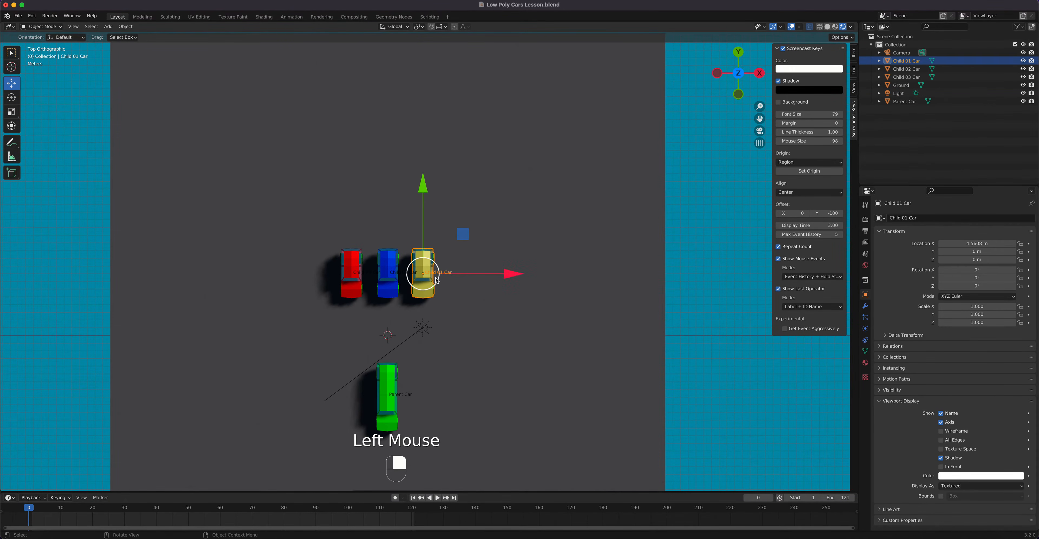
pyautogui.press('g')
pyautogui.click(400, 335)
pyautogui.click(355, 278)
pyautogui.press('g')
pyautogui.click(391, 220)
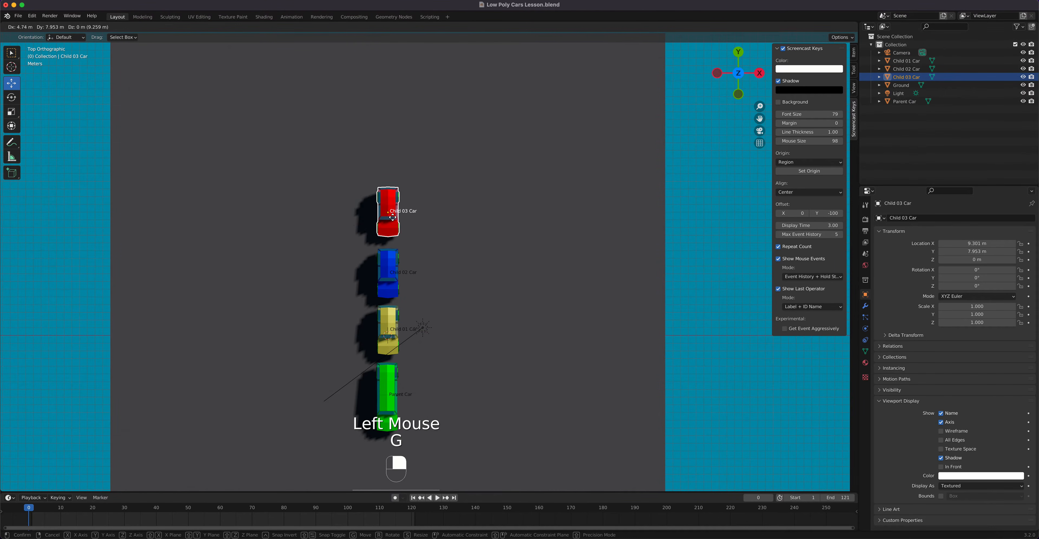
# Parent the red Child 03 Car to the blue Child 02 Car using the Object option
pyautogui.moveTo(498, 301); pyautogui.dragTo(454, 256, button='middle')
pyautogui.scroll(5, 454, 256)
pyautogui.keyDown('shift'); pyautogui.moveTo(363, 313); pyautogui.dragTo(493, 316, button='middle'); pyautogui.keyUp('shift')
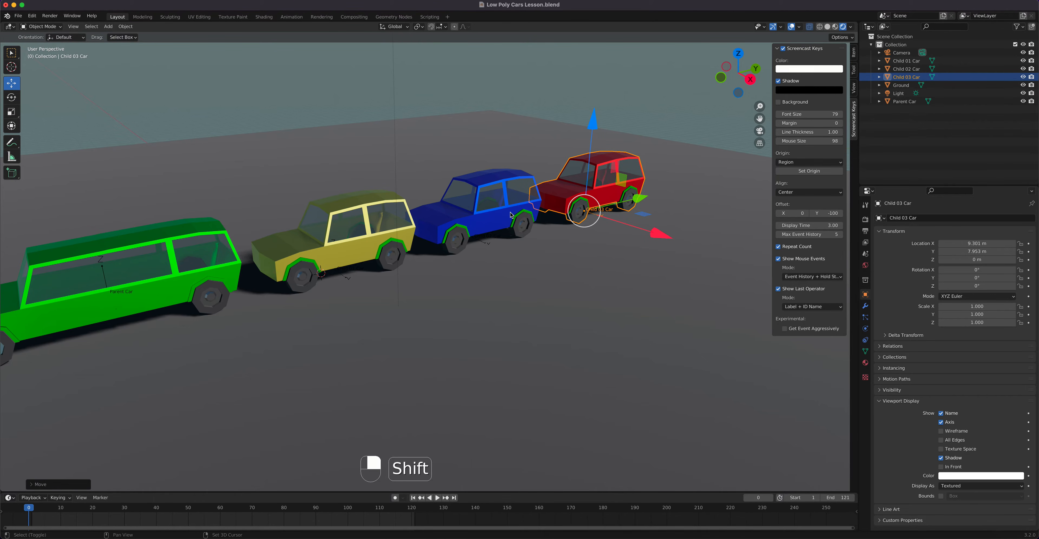
pyautogui.keyDown('shift'); pyautogui.click(492, 228); pyautogui.keyUp('shift')
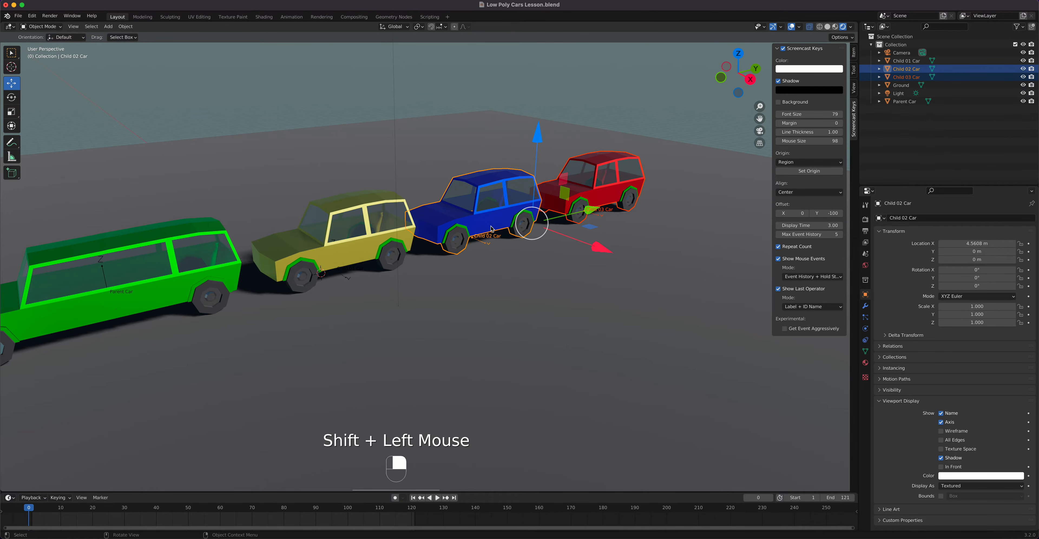
pyautogui.hotkey('ctrl', 'p')
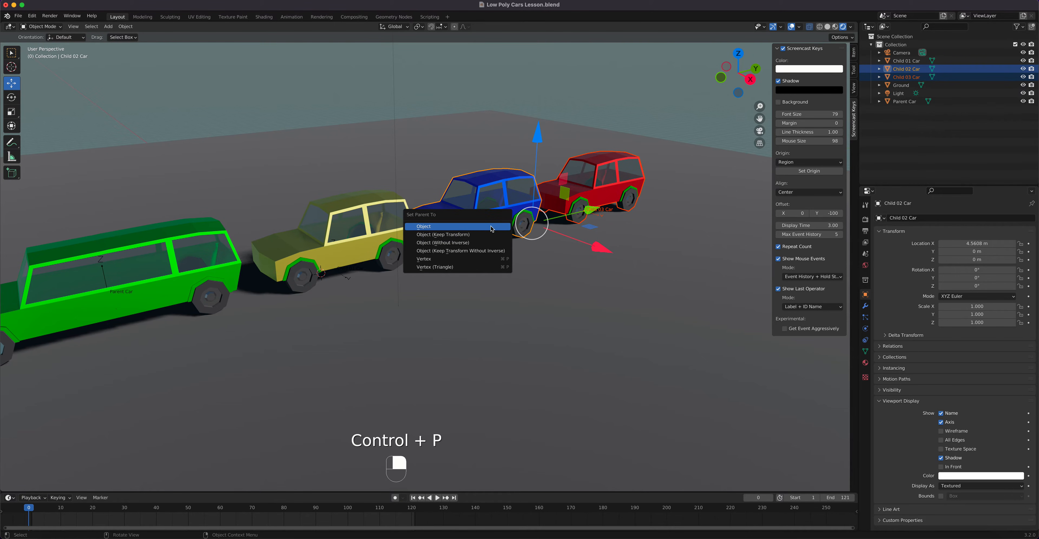
pyautogui.click(492, 228)
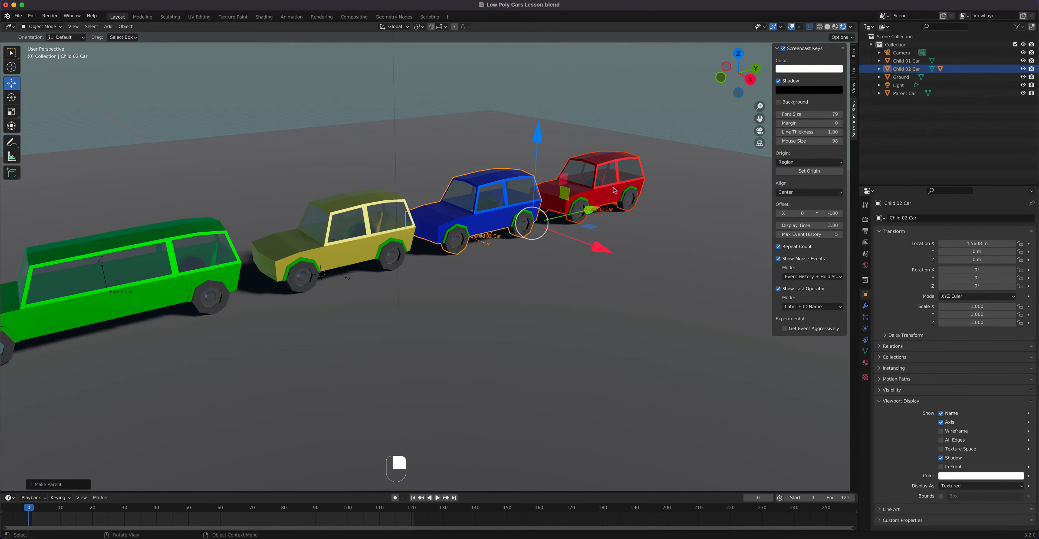
# Test the parenting by trying to move the red car and the blue car along the X axis, cancelling the moves
pyautogui.click(618, 205)
pyautogui.click(655, 236)
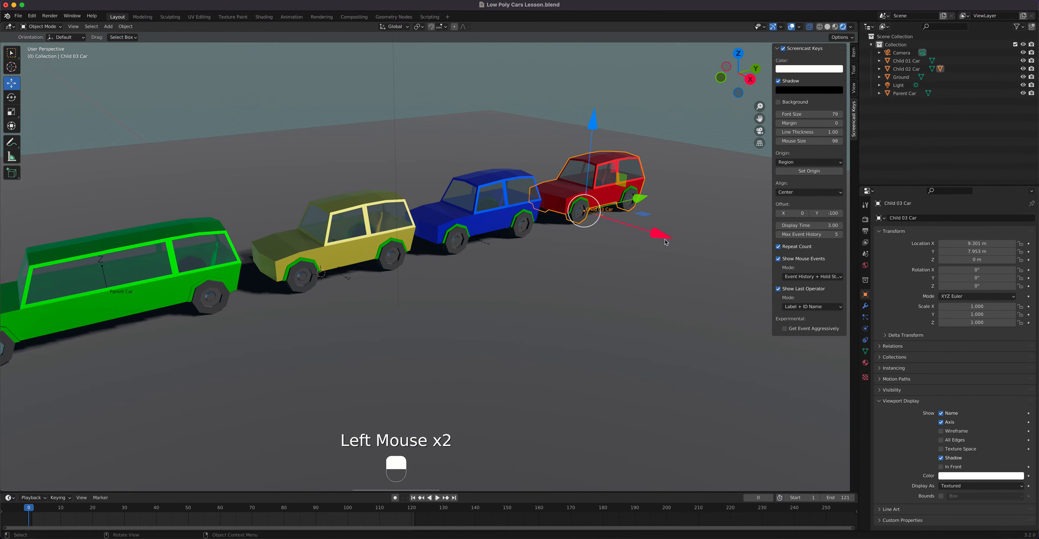
pyautogui.click(504, 231)
pyautogui.moveTo(530, 265)
pyautogui.mouseDown()
pyautogui.moveTo(610, 294)
pyautogui.moveTo(476, 239)
pyautogui.moveTo(521, 257)
pyautogui.mouseUp()
pyautogui.rightClick(521, 258)
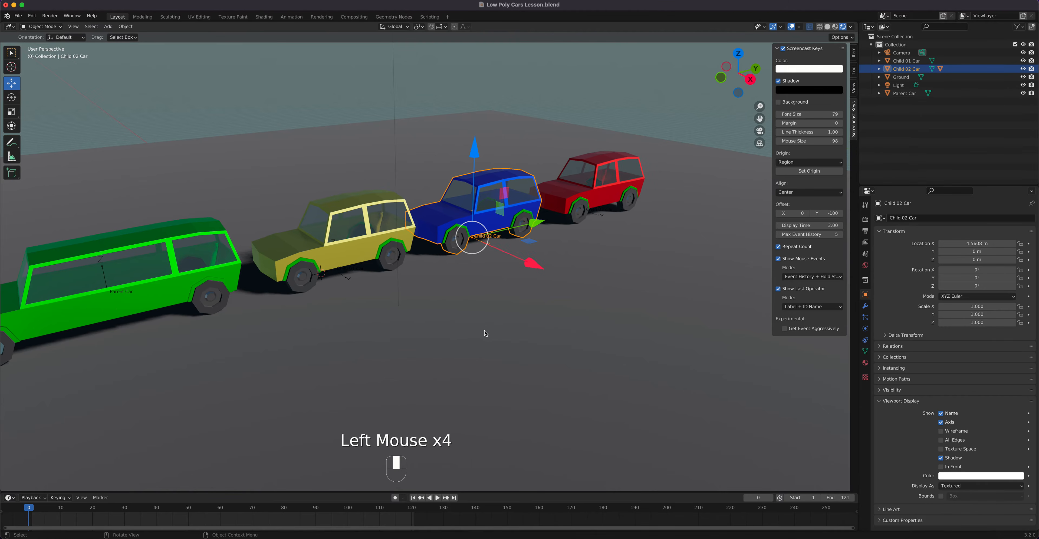
# Parent the blue Child 02 Car to the yellow Child 01 Car using the Object option
pyautogui.click(495, 223)
pyautogui.keyDown('shift'); pyautogui.click(354, 249); pyautogui.keyUp('shift')
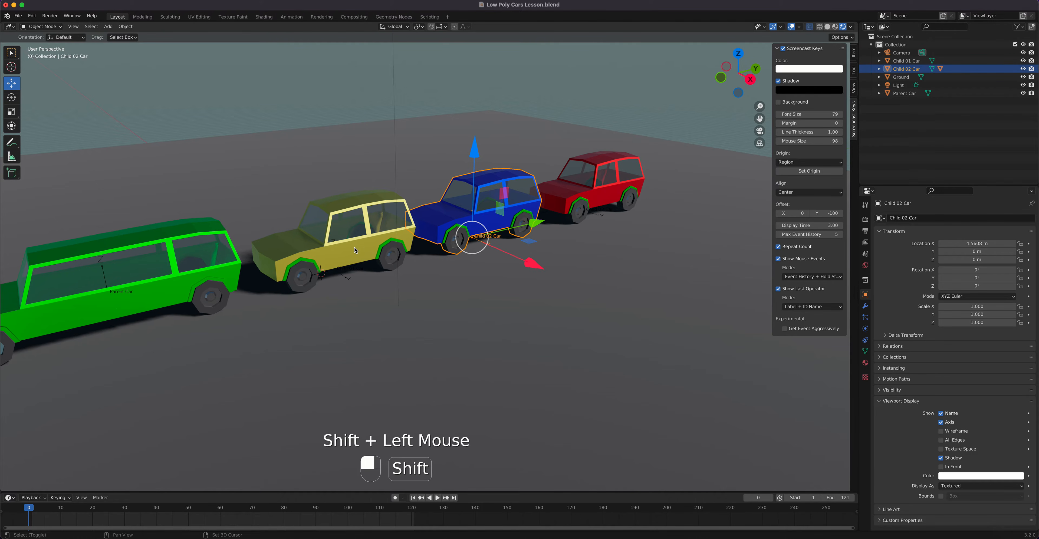
pyautogui.hotkey('ctrl', 'p')
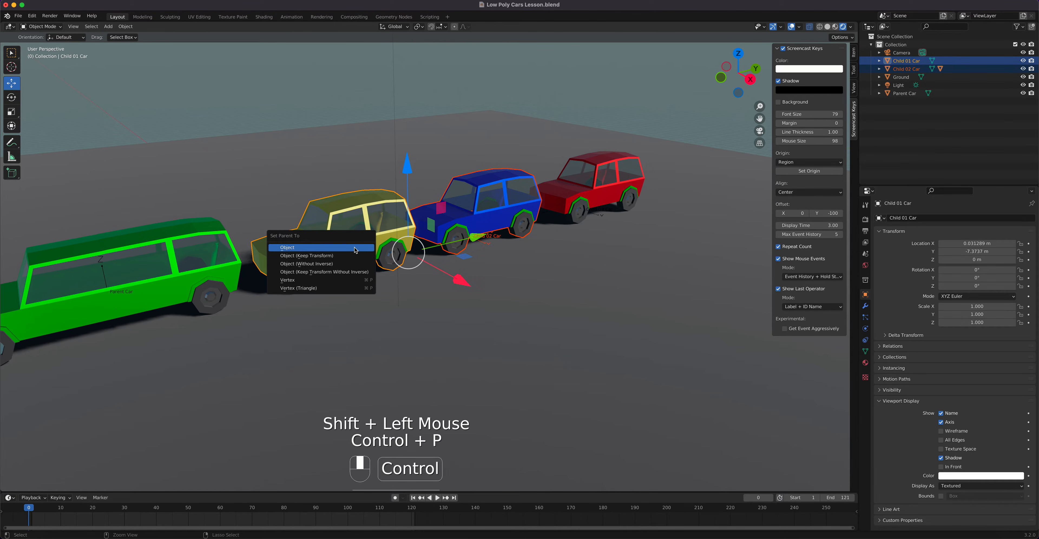
pyautogui.click(354, 248)
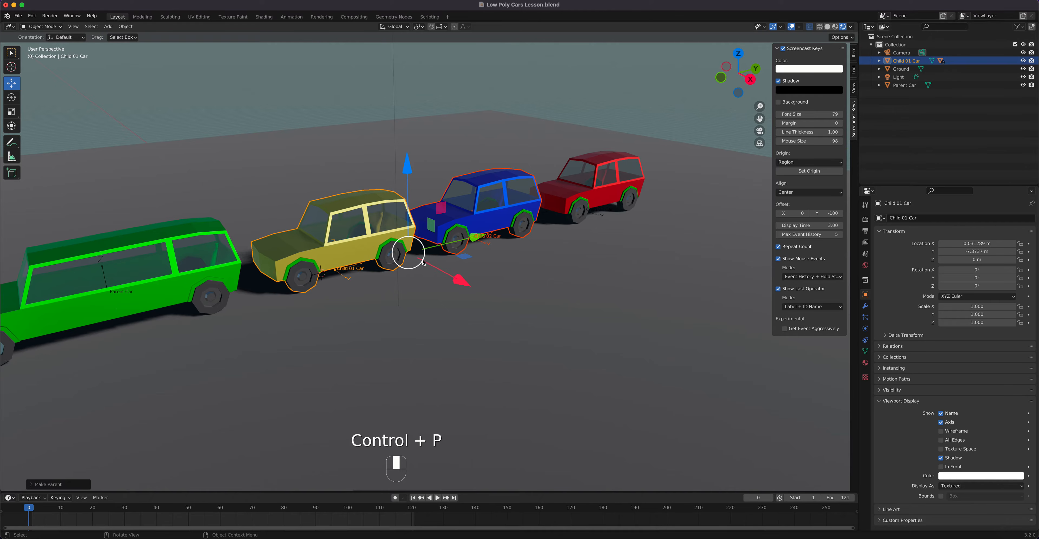
# Test the hierarchy by moving the yellow car to about X 4.20 m, the blue car back along X, and the red car to about X 11.33 m
pyautogui.click(359, 258)
pyautogui.moveTo(375, 298); pyautogui.dragTo(429, 343)
pyautogui.click(529, 262)
pyautogui.moveTo(587, 288); pyautogui.dragTo(586, 217)
pyautogui.click(579, 198)
pyautogui.moveTo(656, 236); pyautogui.dragTo(688, 243)
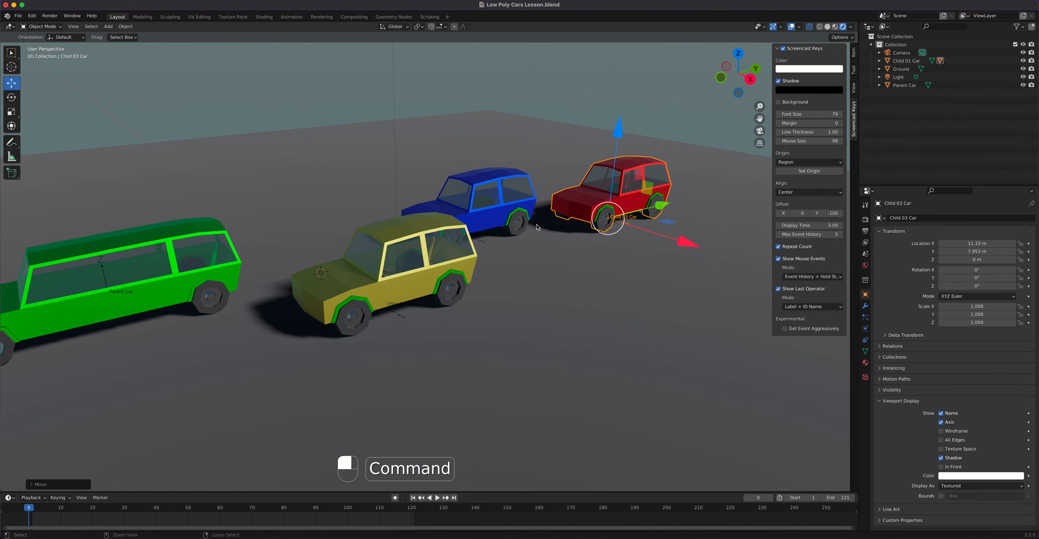
# Undo the test moves of the red, blue and yellow cars
pyautogui.press('super+z')
pyautogui.press('super+z')
pyautogui.press('super+z')
pyautogui.press('super+z')
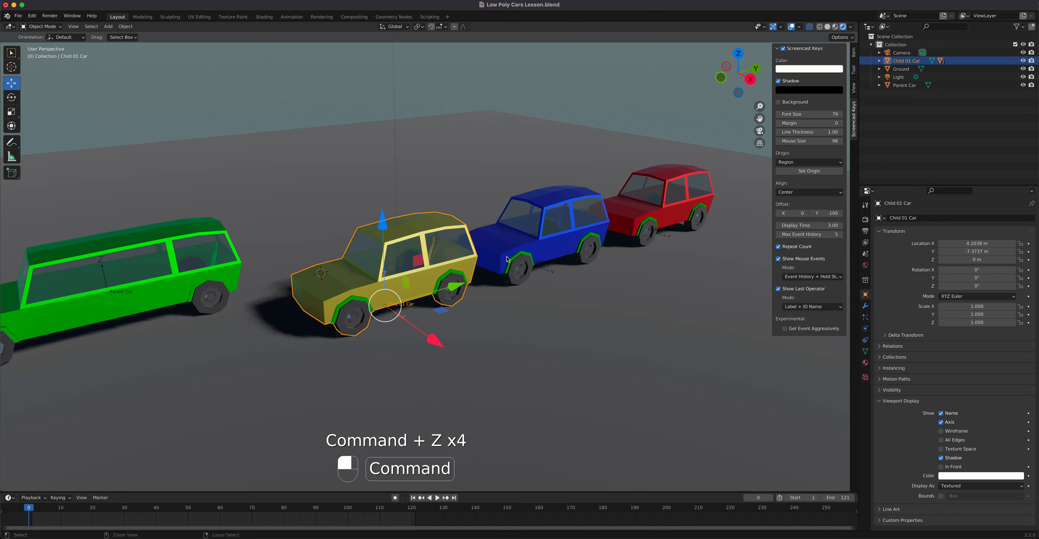
pyautogui.press('super+z')
# Try moving the yellow, blue and red cars one by one along the X axis, cancelling each move
pyautogui.moveTo(375, 296); pyautogui.dragTo(406, 326)
pyautogui.rightClick(406, 326)
pyautogui.click(485, 223)
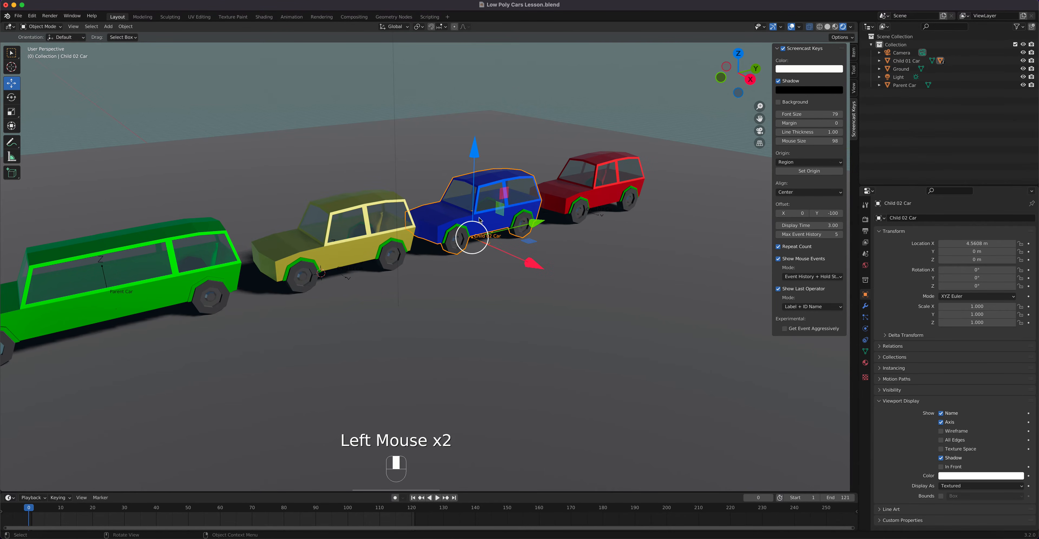
pyautogui.moveTo(528, 267); pyautogui.dragTo(547, 278)
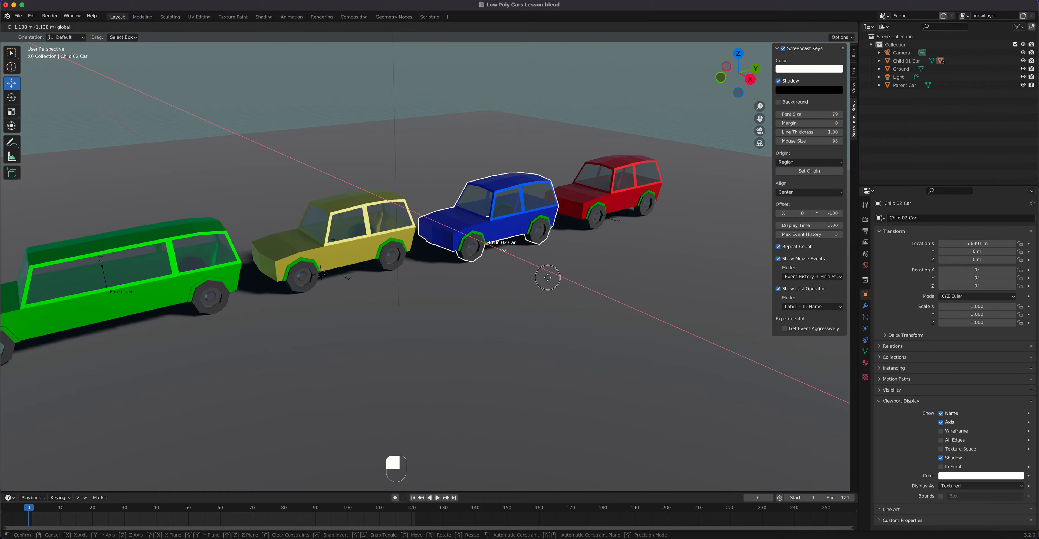
pyautogui.moveTo(547, 278); pyautogui.dragTo(524, 255)
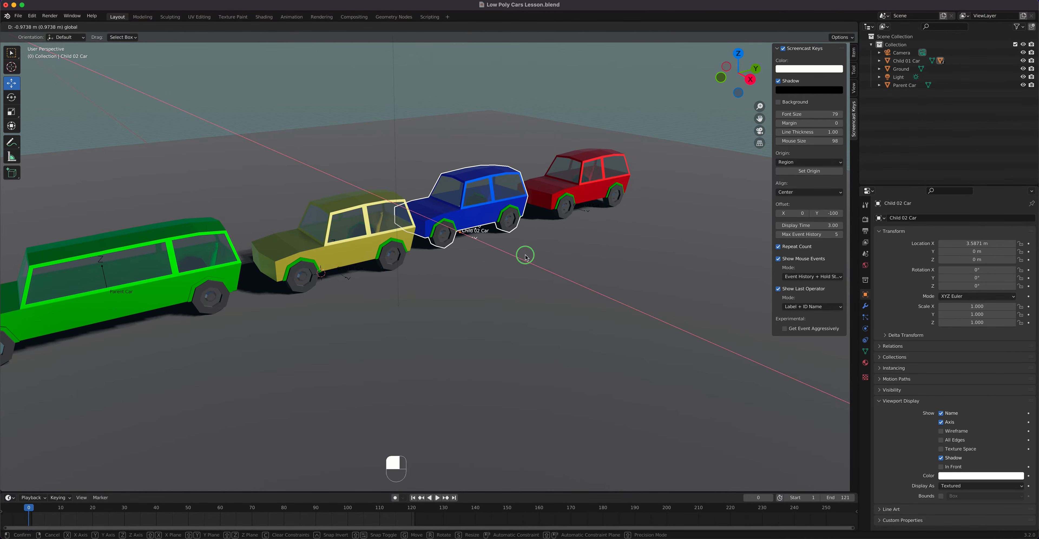
pyautogui.rightClick(524, 255)
pyautogui.click(577, 201)
pyautogui.click(656, 235)
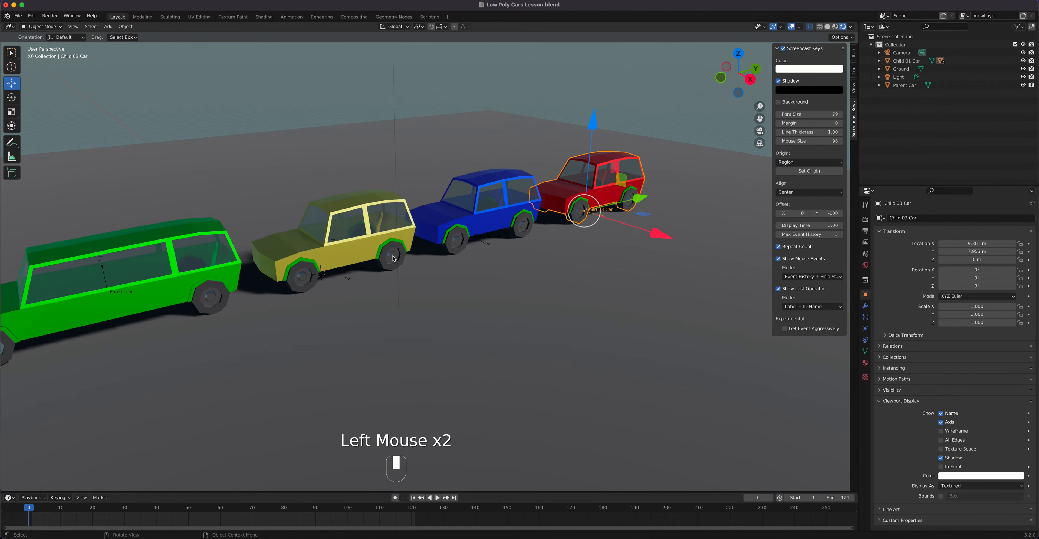
# Parent the yellow Child 01 Car to the green Parent Car using the Object option
pyautogui.click(363, 259)
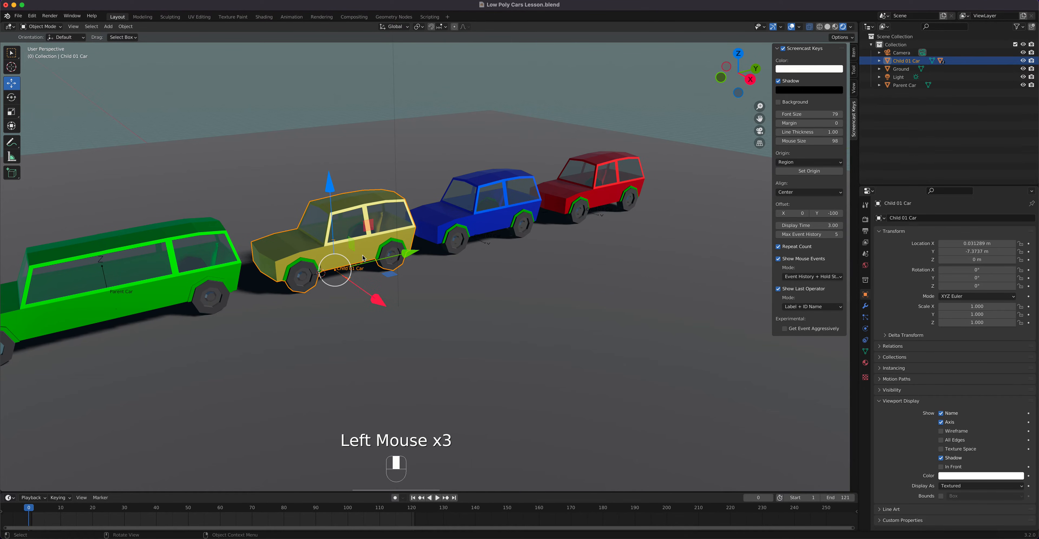
pyautogui.keyDown('shift'); pyautogui.click(142, 291); pyautogui.keyUp('shift')
pyautogui.hotkey('ctrl', 'p')
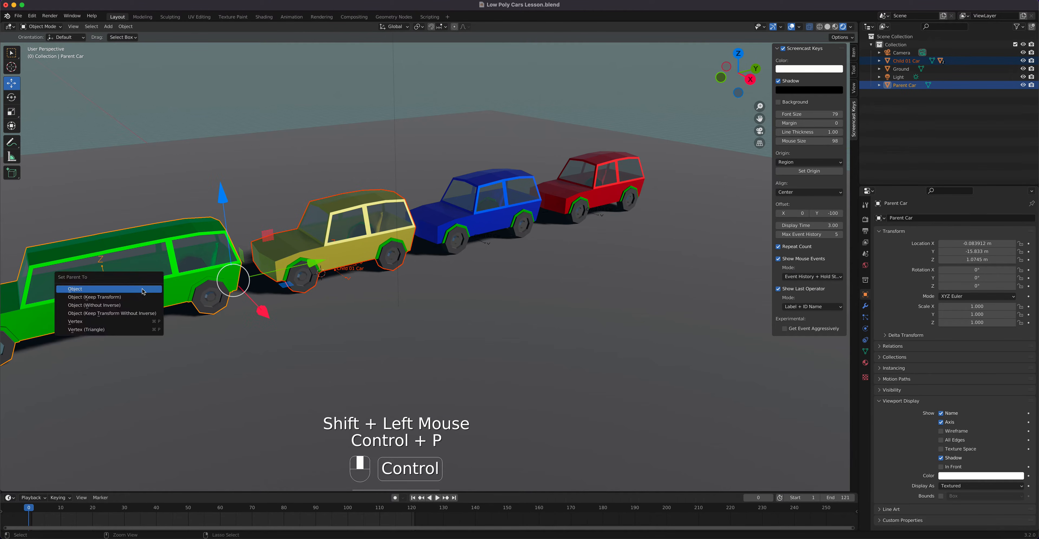
pyautogui.click(142, 289)
# Test the full chain by trying to move the green car and the yellow car along the X axis, cancelling both moves
pyautogui.scroll(-2, 332, 319)
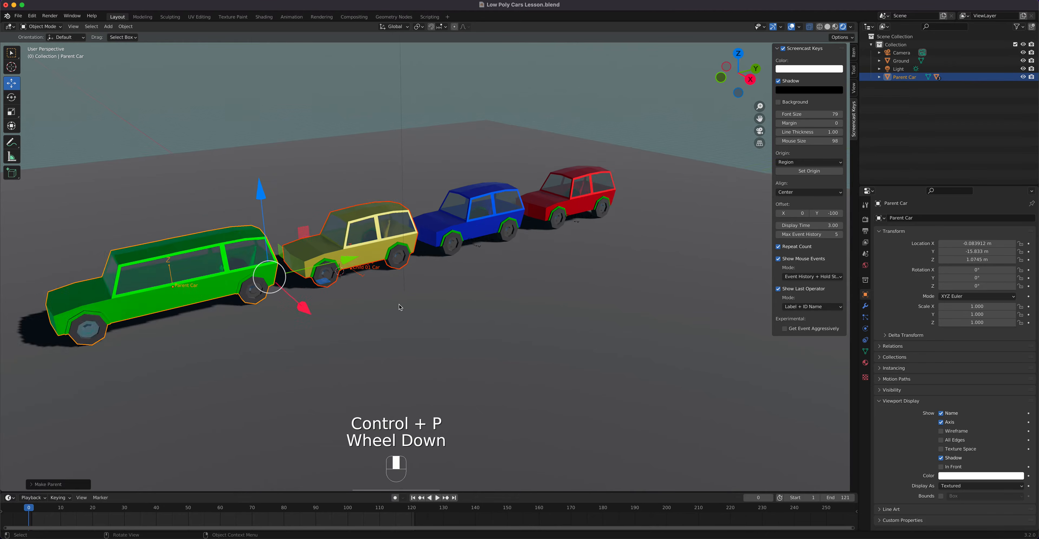
pyautogui.moveTo(332, 318); pyautogui.dragTo(321, 323, button='middle')
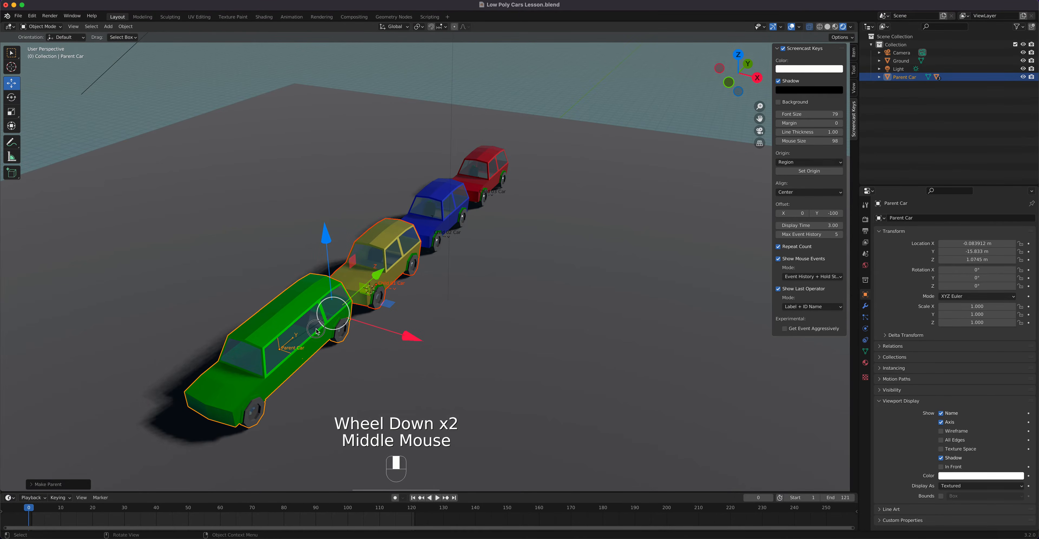
pyautogui.click(316, 342)
pyautogui.moveTo(354, 375); pyautogui.dragTo(406, 388)
pyautogui.rightClick(406, 387)
pyautogui.click(379, 279)
pyautogui.moveTo(454, 310)
pyautogui.mouseDown()
pyautogui.moveTo(406, 294)
pyautogui.moveTo(499, 326)
pyautogui.moveTo(410, 287)
pyautogui.moveTo(481, 335)
pyautogui.moveTo(364, 290)
pyautogui.moveTo(482, 340)
pyautogui.moveTo(420, 313)
pyautogui.moveTo(460, 330)
pyautogui.moveTo(432, 318)
pyautogui.moveTo(448, 328)
pyautogui.mouseUp()
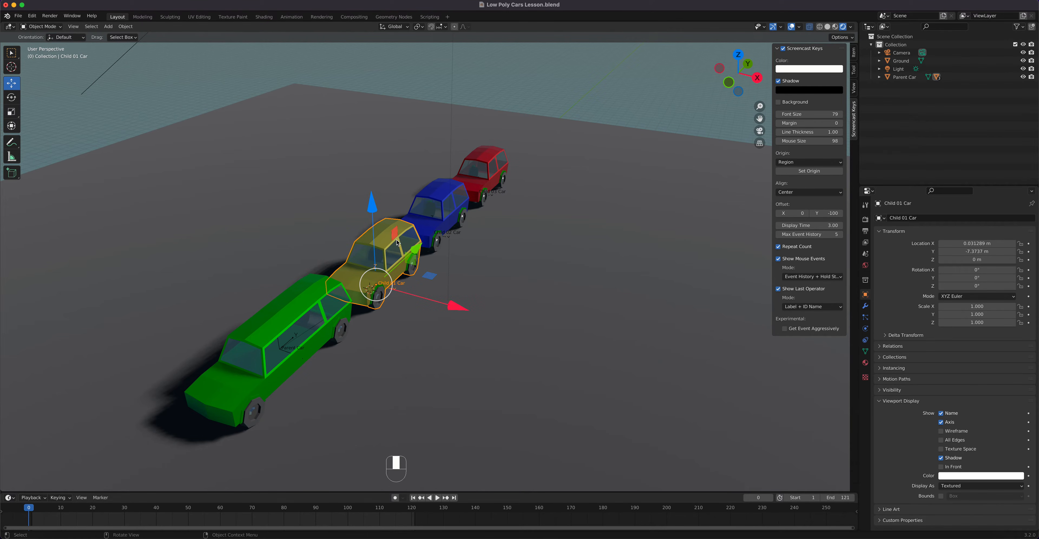
# Try moving the blue car and the red car along the X axis, cancelling both moves
pyautogui.click(444, 205)
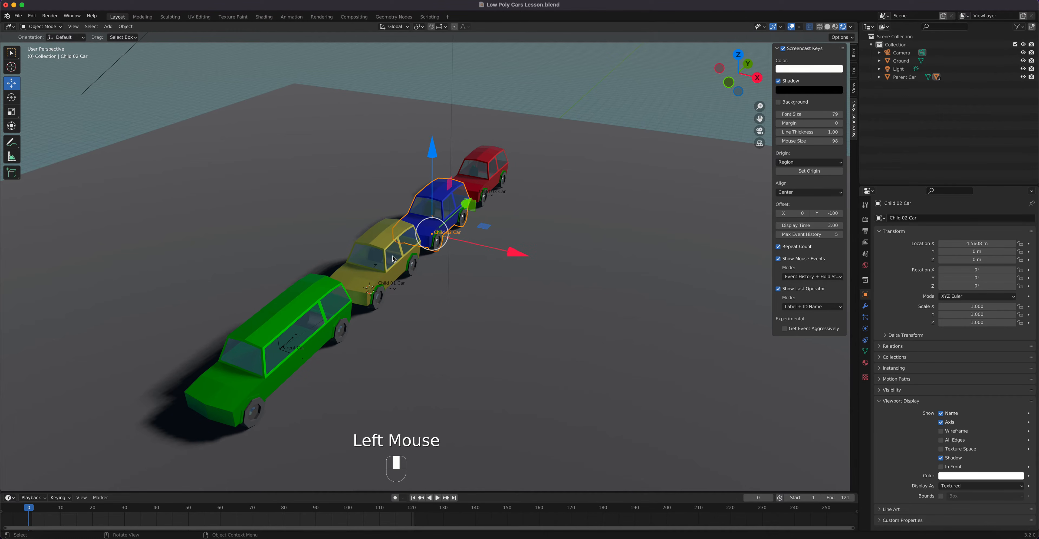
pyautogui.moveTo(495, 253); pyautogui.dragTo(511, 266)
pyautogui.click(477, 193)
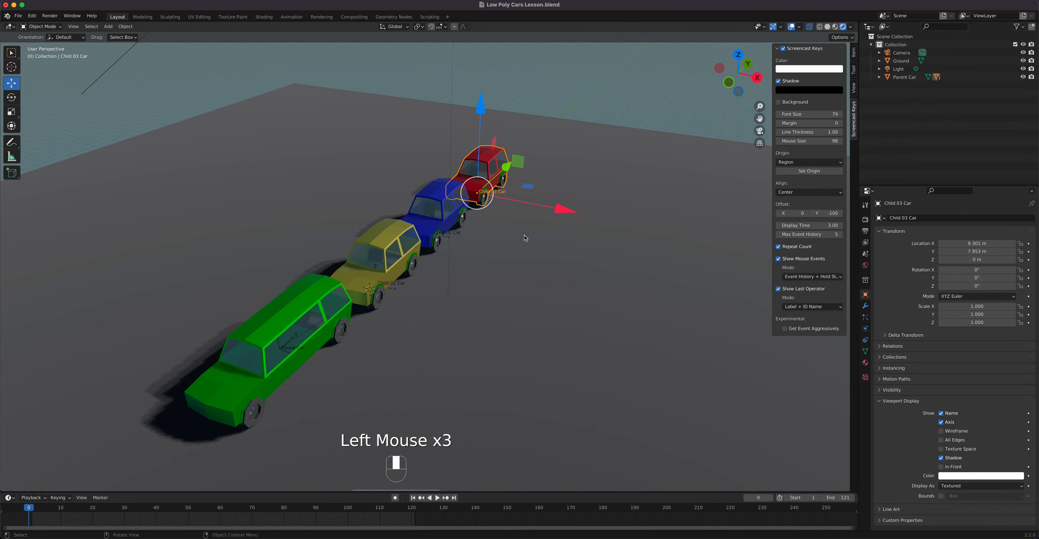
pyautogui.moveTo(566, 209); pyautogui.dragTo(580, 232)
pyautogui.rightClick(580, 232)
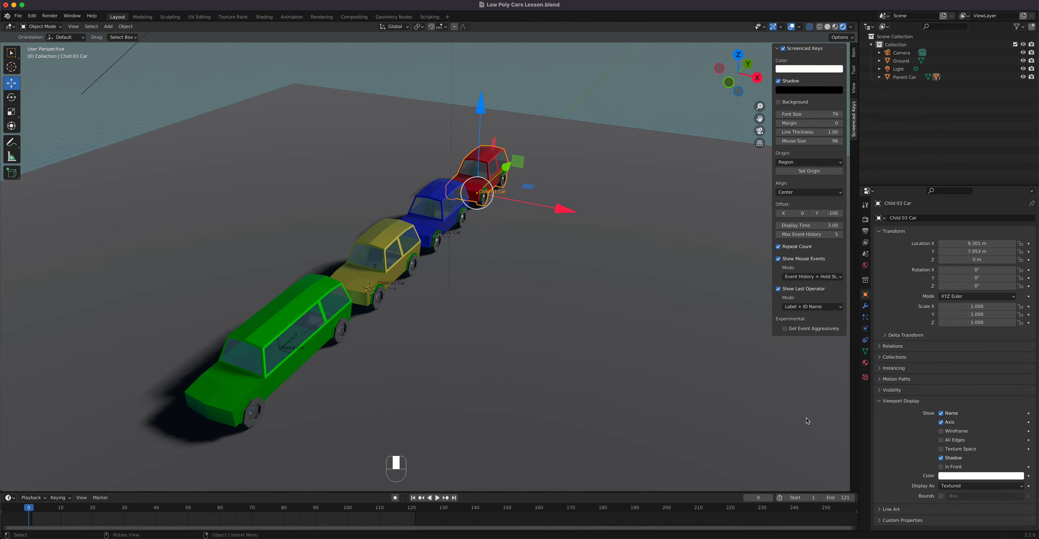
# Set the animation's end frame to 100 and fit the frame range in the timeline
pyautogui.click(843, 497)
pyautogui.write('10')
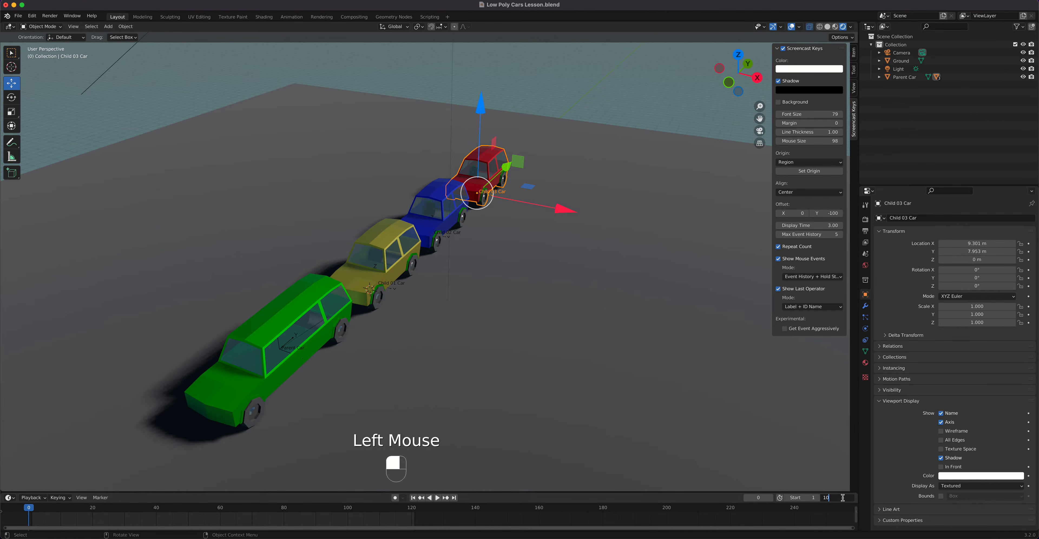
pyautogui.write('0')
pyautogui.press('Return')
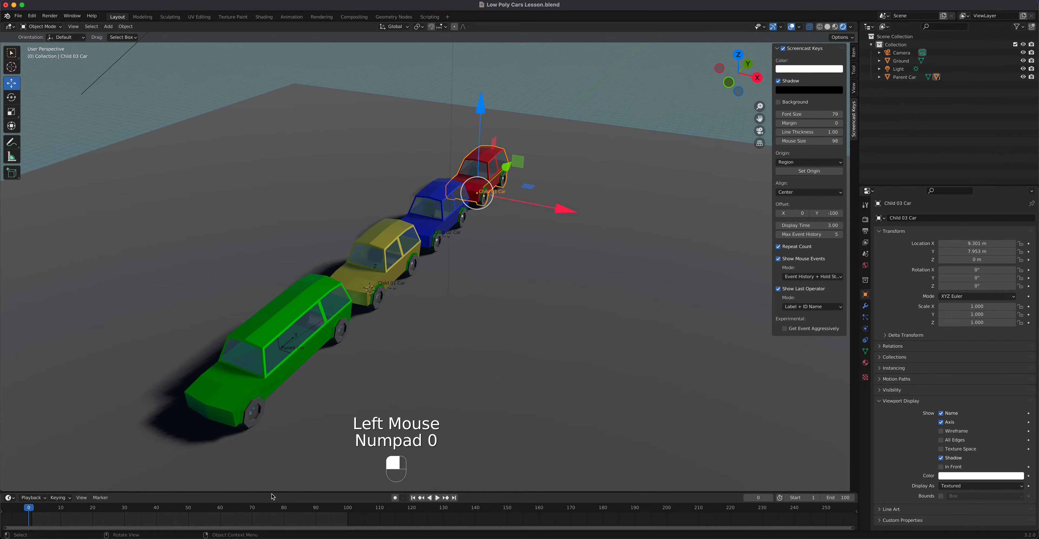
pyautogui.moveTo(268, 512); pyautogui.dragTo(531, 521, button='middle')
pyautogui.scroll(3, 477, 519)
pyautogui.scroll(5, 477, 519)
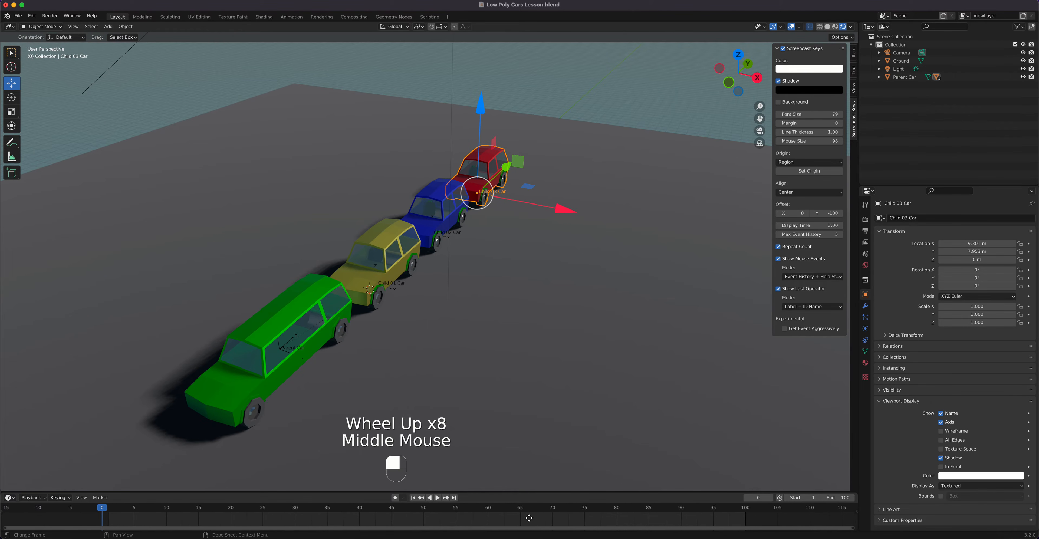
pyautogui.scroll(1, 531, 521)
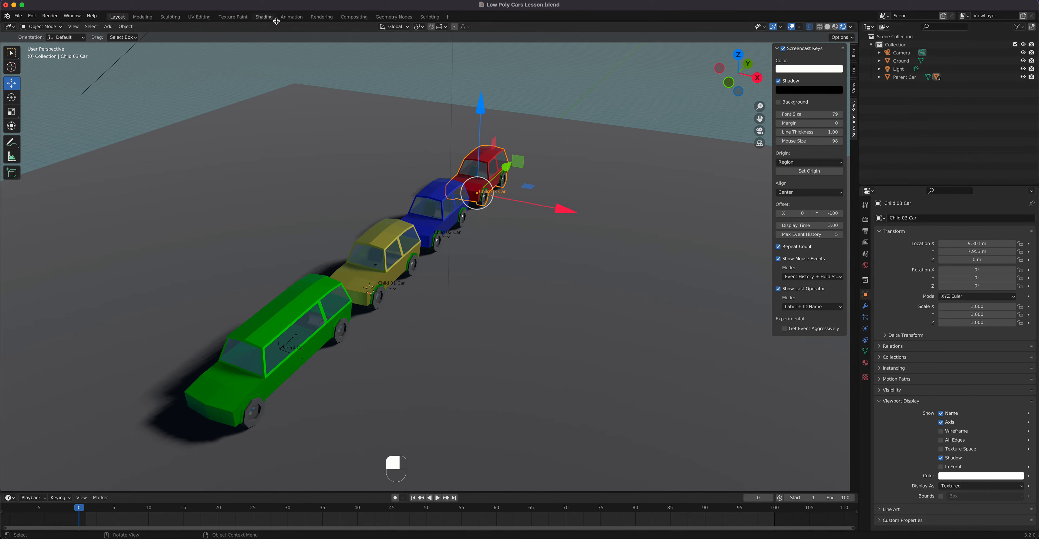
pyautogui.click(290, 17)
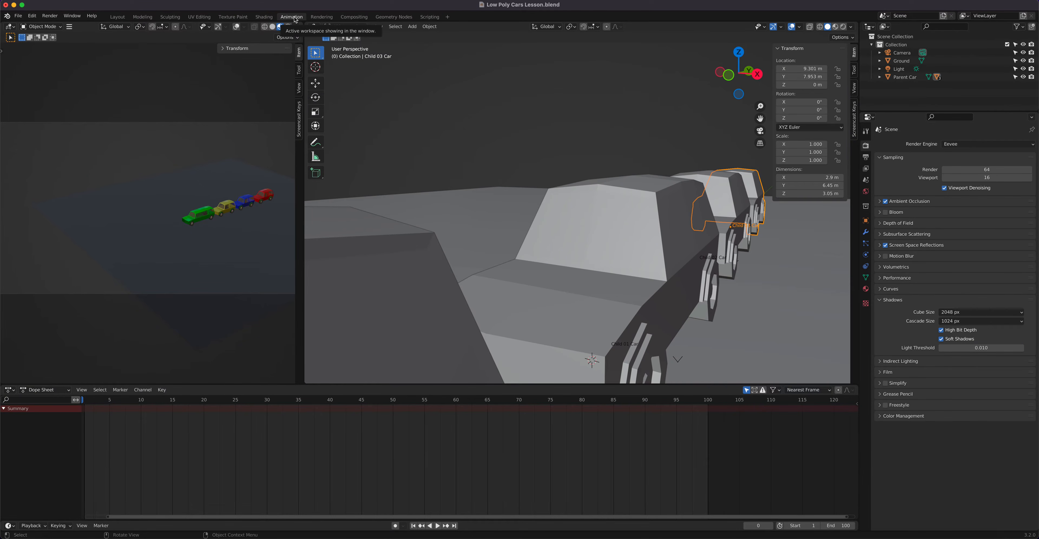
pyautogui.click(117, 17)
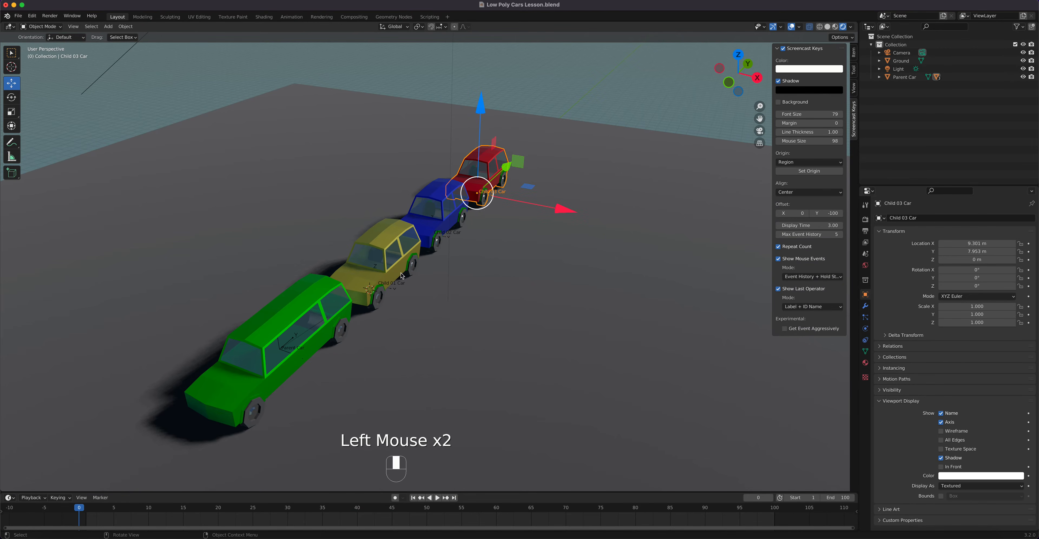
# Select the green Parent Car and show its transform values in the viewport sidebar
pyautogui.click(294, 376)
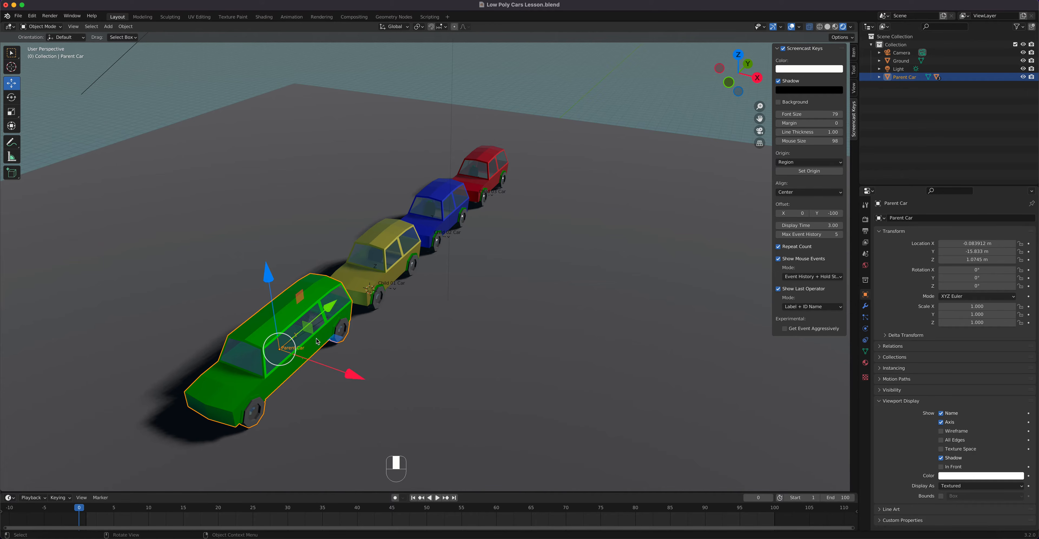
pyautogui.click(855, 52)
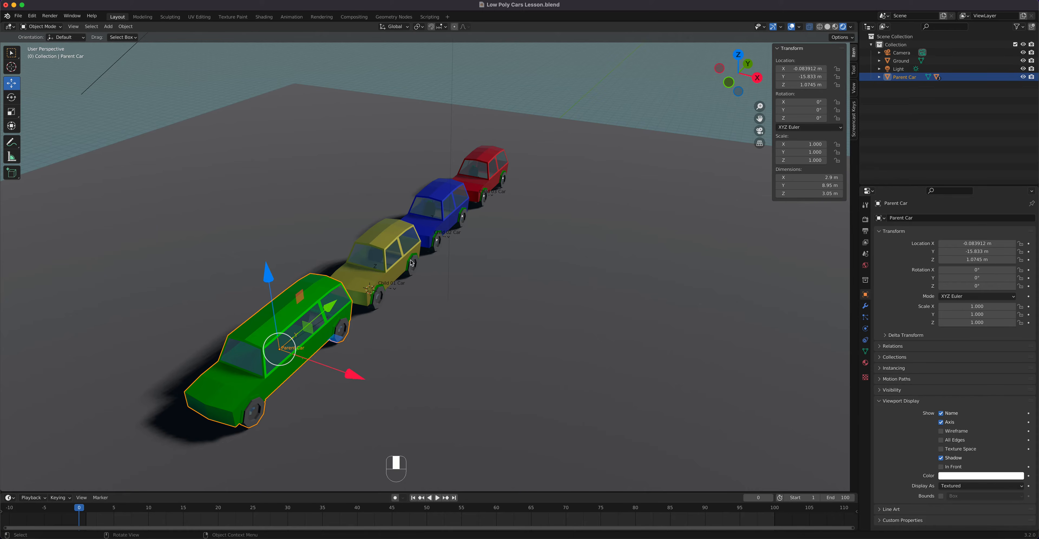
# Try applying All Transforms to the green Parent Car, and undo it
pyautogui.click(125, 27)
pyautogui.moveTo(181, 68)
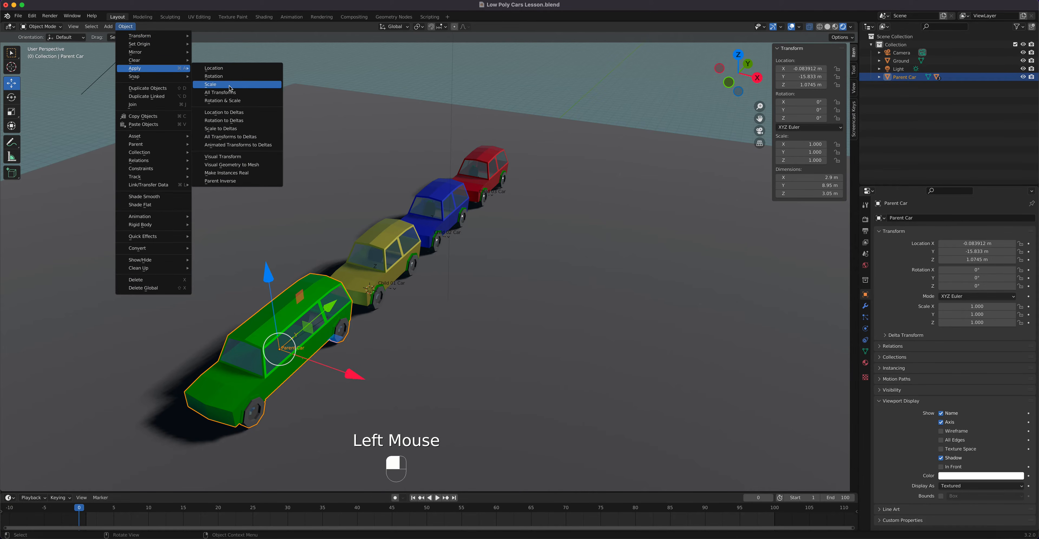
pyautogui.click(221, 94)
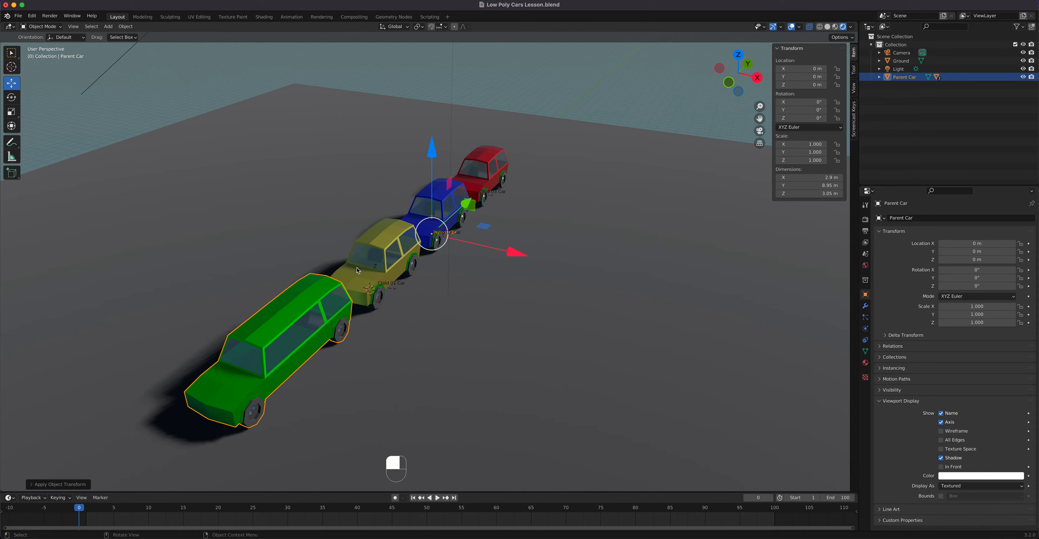
pyautogui.press('super+z')
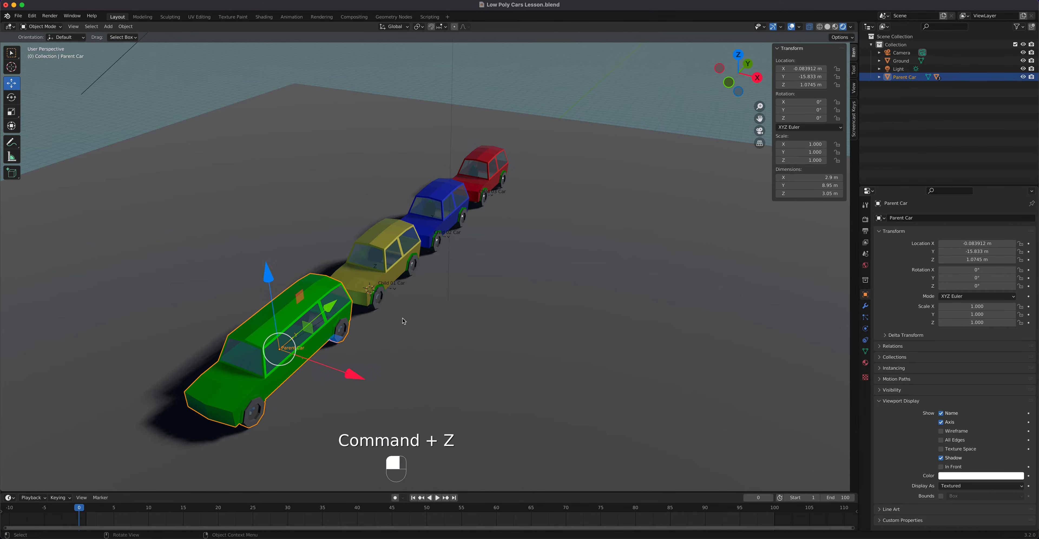
# Apply All Transforms to Deltas on the green Parent Car
pyautogui.click(127, 26)
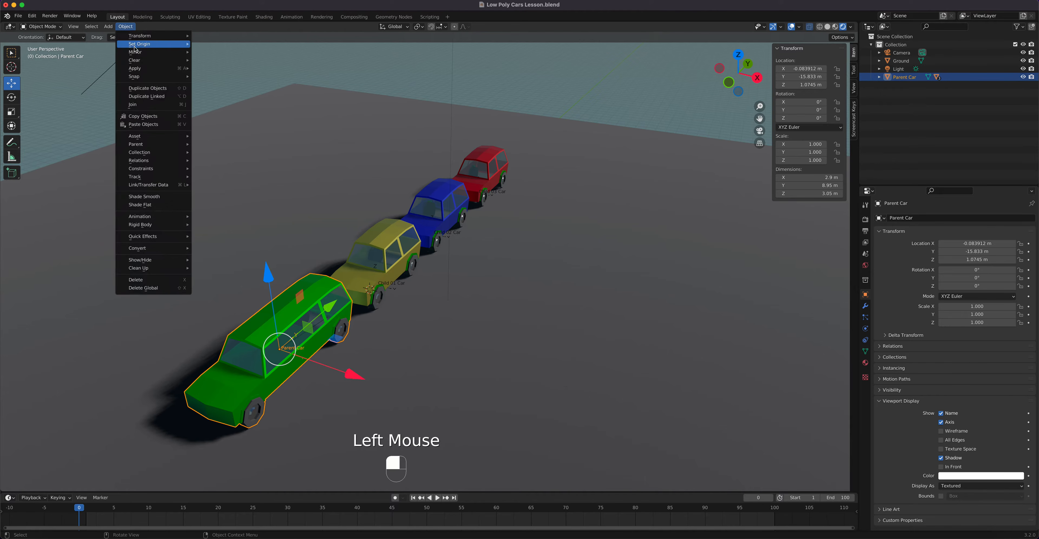
pyautogui.moveTo(157, 68)
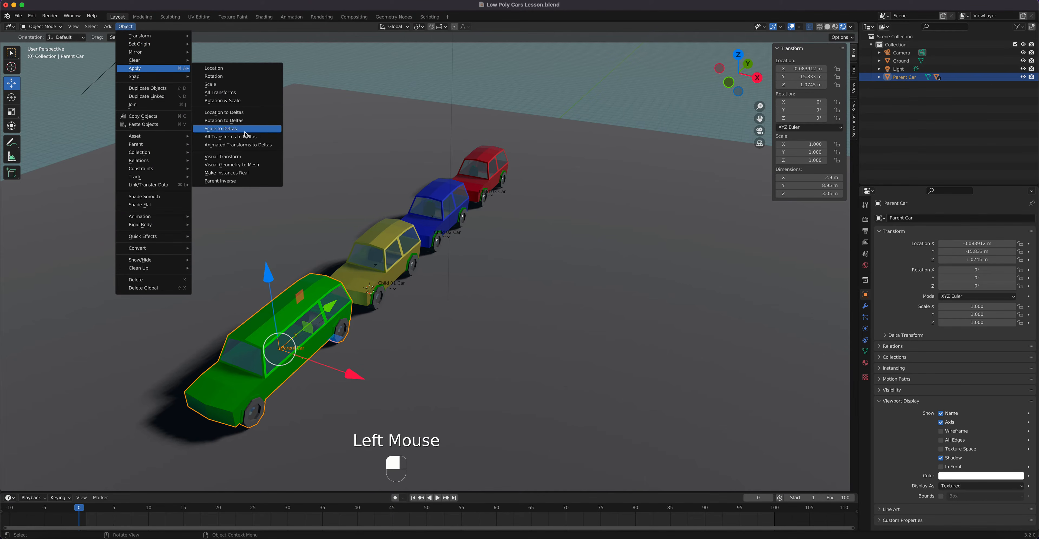
pyautogui.click(255, 137)
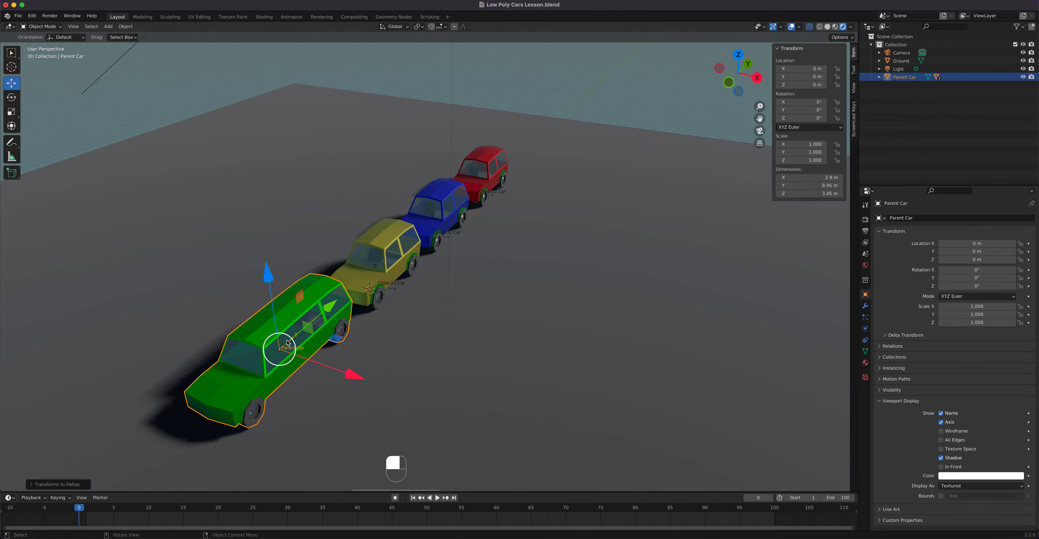
# Apply All Transforms to Deltas on the yellow Child 01 Car
pyautogui.click(370, 272)
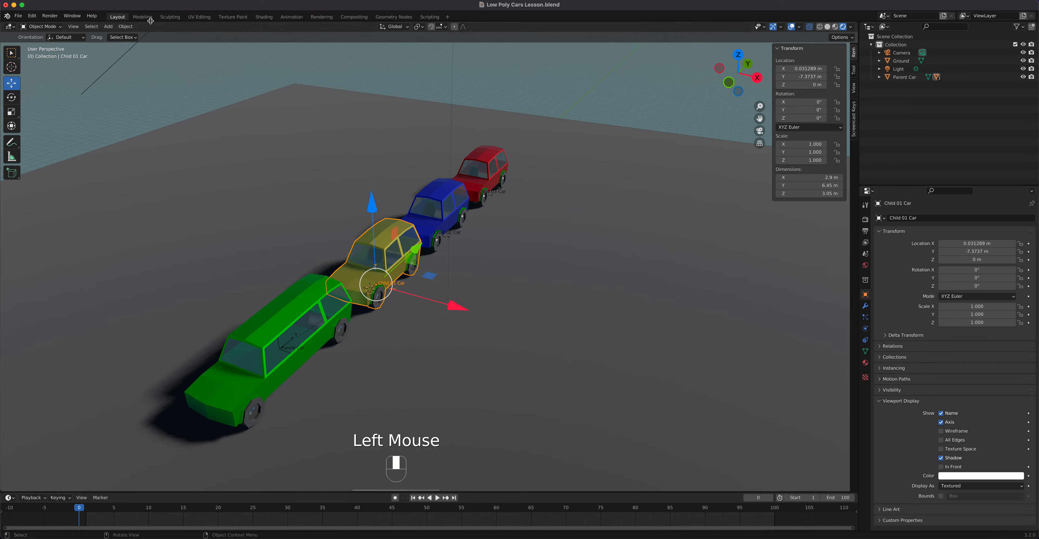
pyautogui.click(125, 26)
pyautogui.moveTo(153, 68)
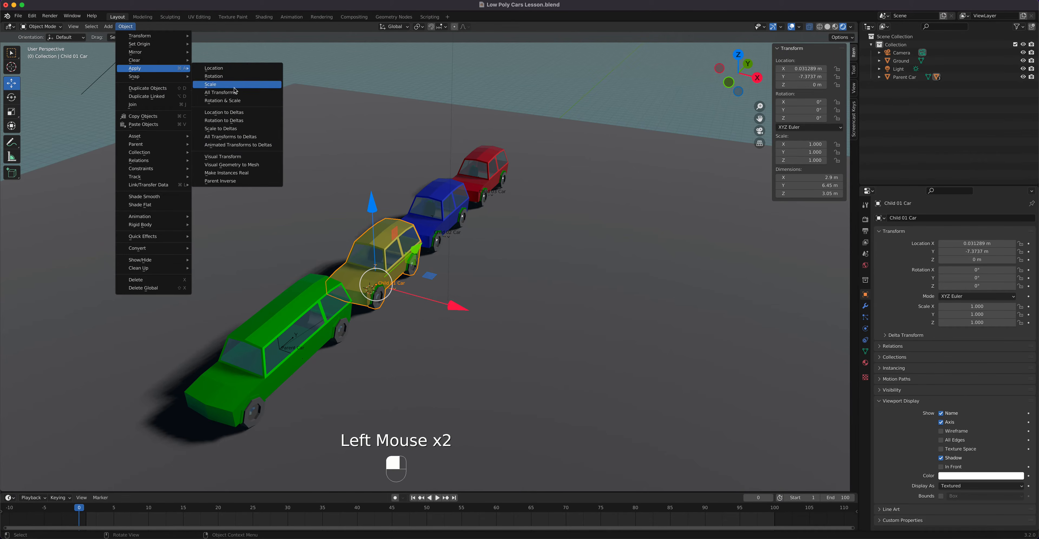
pyautogui.click(256, 137)
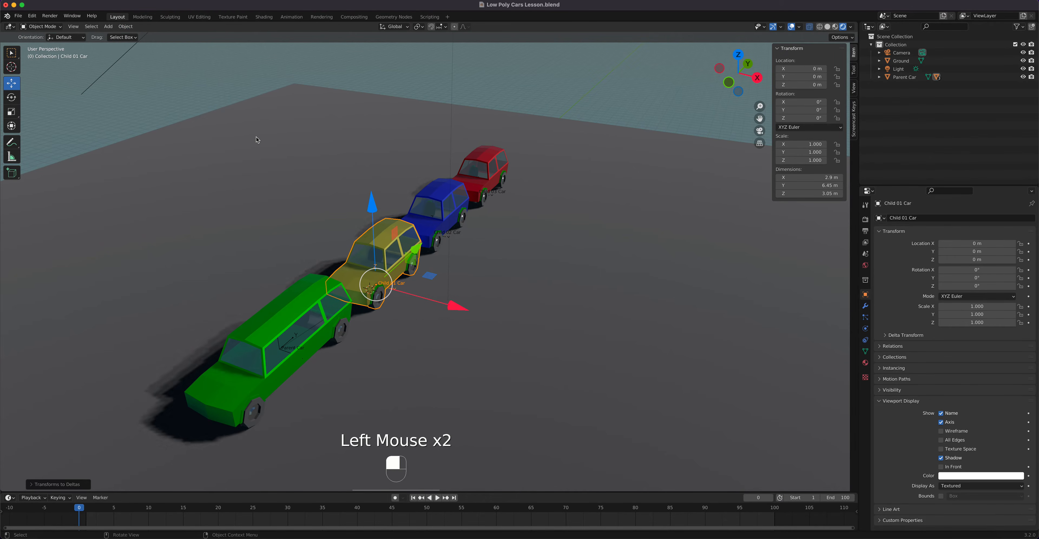
# Apply All Transforms to Deltas on the blue Child 02 Car
pyautogui.click(446, 215)
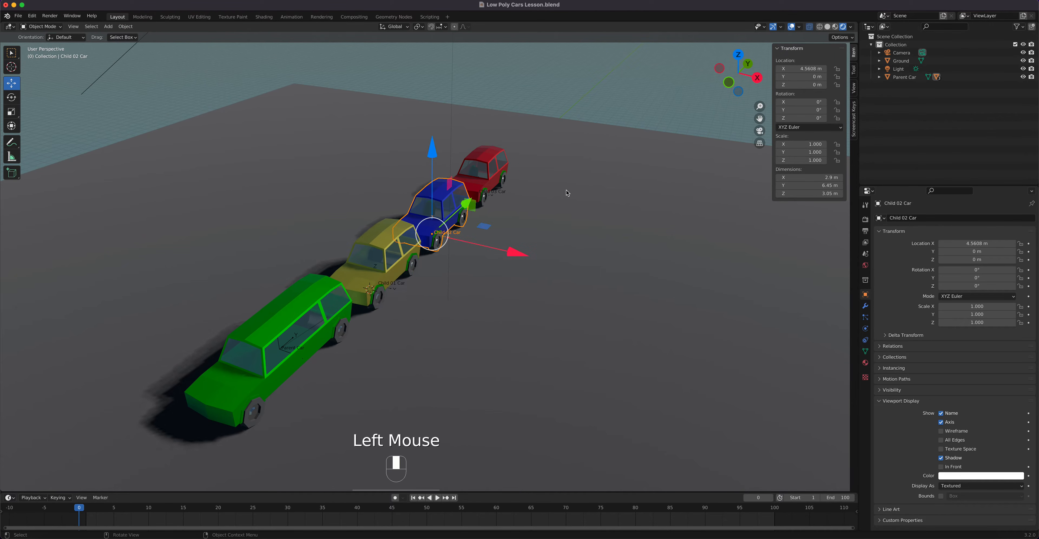
pyautogui.click(126, 26)
pyautogui.moveTo(154, 68)
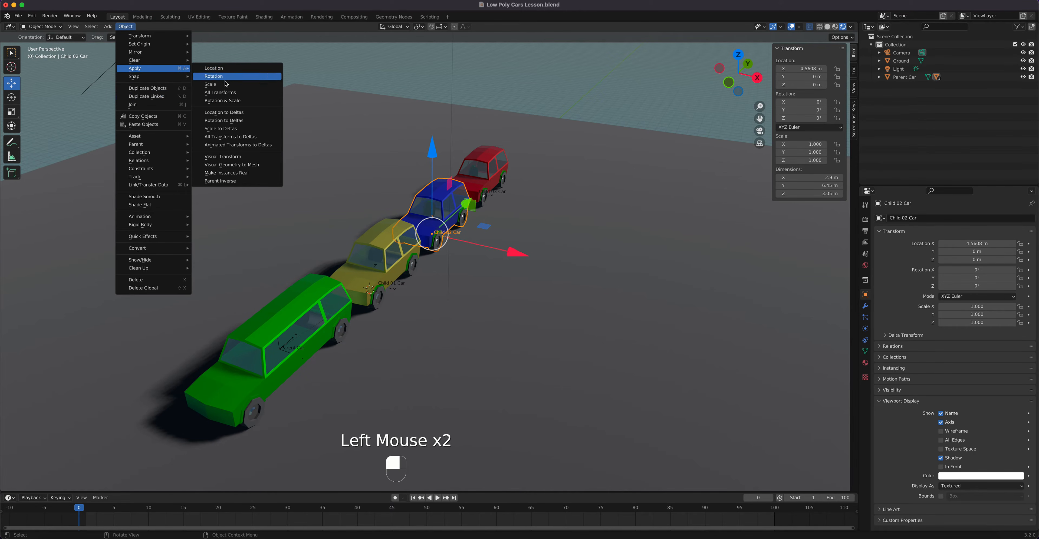
pyautogui.click(250, 137)
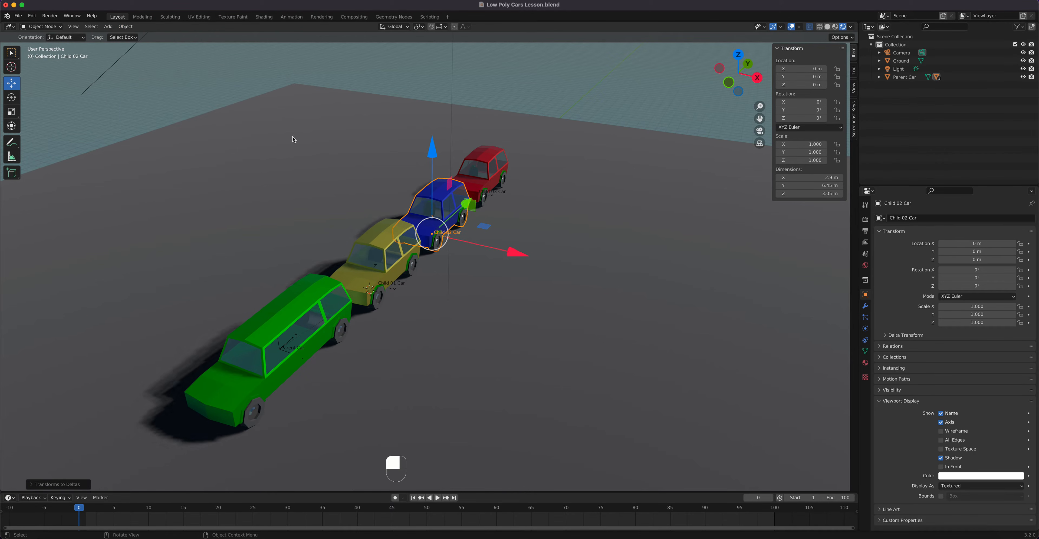
# Try applying All Transforms to the red Child 03 Car, and undo it
pyautogui.click(485, 169)
pyautogui.click(126, 26)
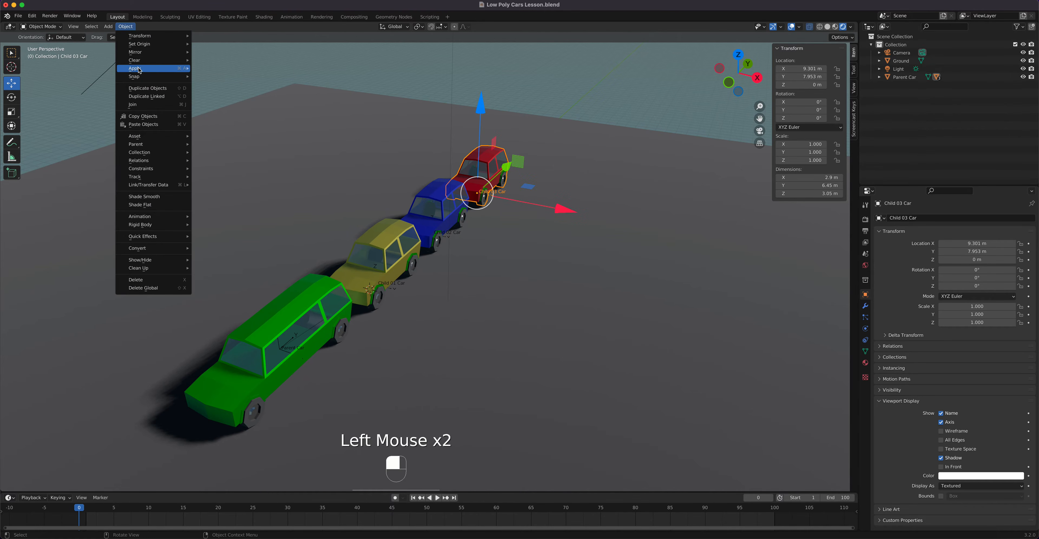
pyautogui.moveTo(155, 70)
pyautogui.click(236, 91)
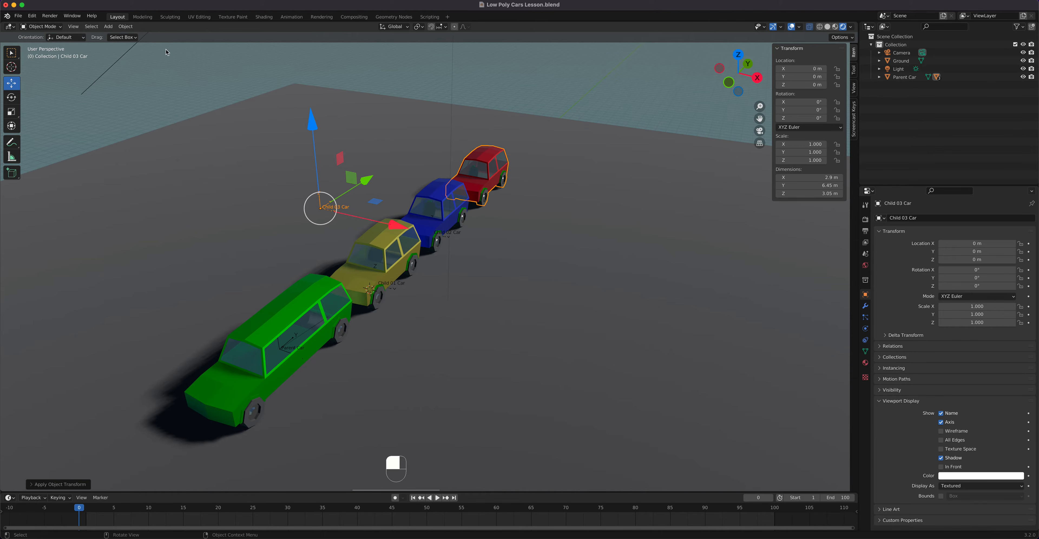
pyautogui.press('super+z')
# Apply All Transforms to Deltas on the red Child 03 Car
pyautogui.click(125, 26)
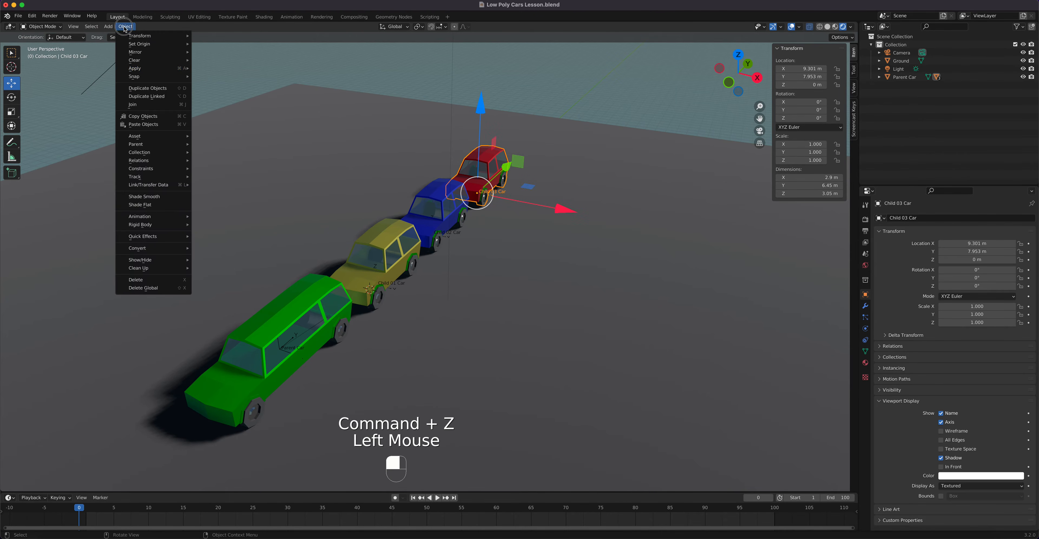
pyautogui.moveTo(148, 68)
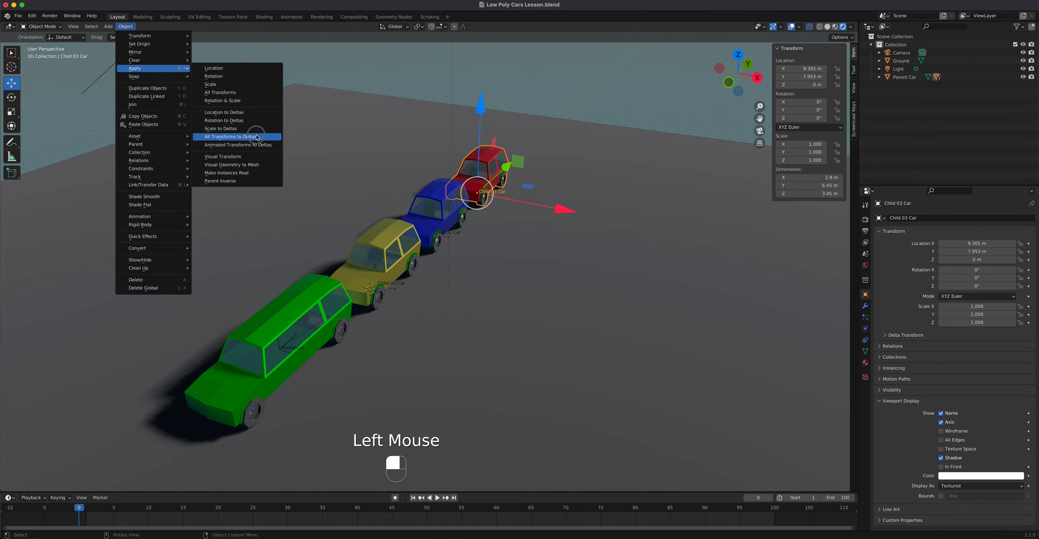
pyautogui.click(238, 137)
# Check the transform values of the blue, yellow and green cars, ending with the green Parent Car selected
pyautogui.click(436, 227)
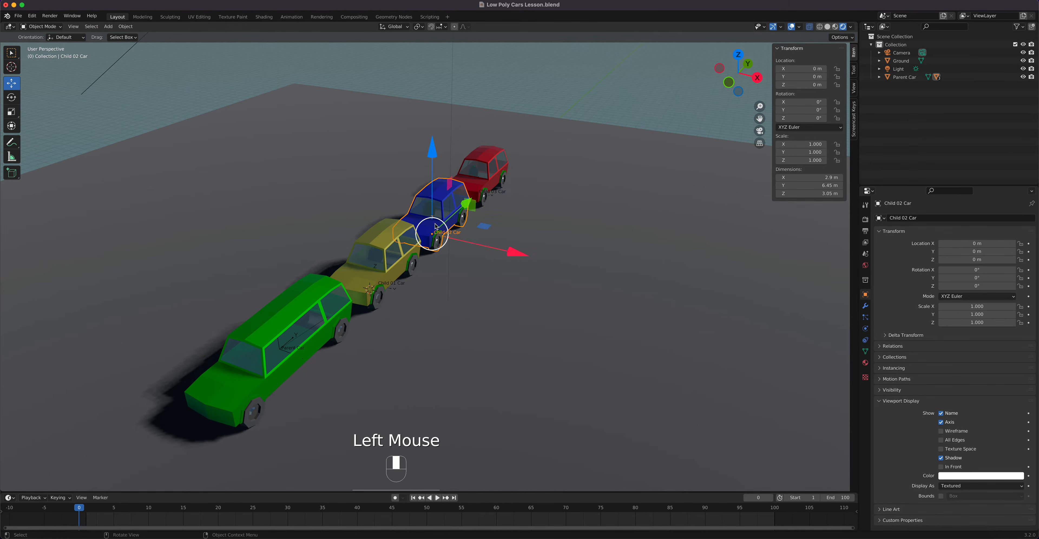
pyautogui.click(387, 307)
pyautogui.click(393, 358)
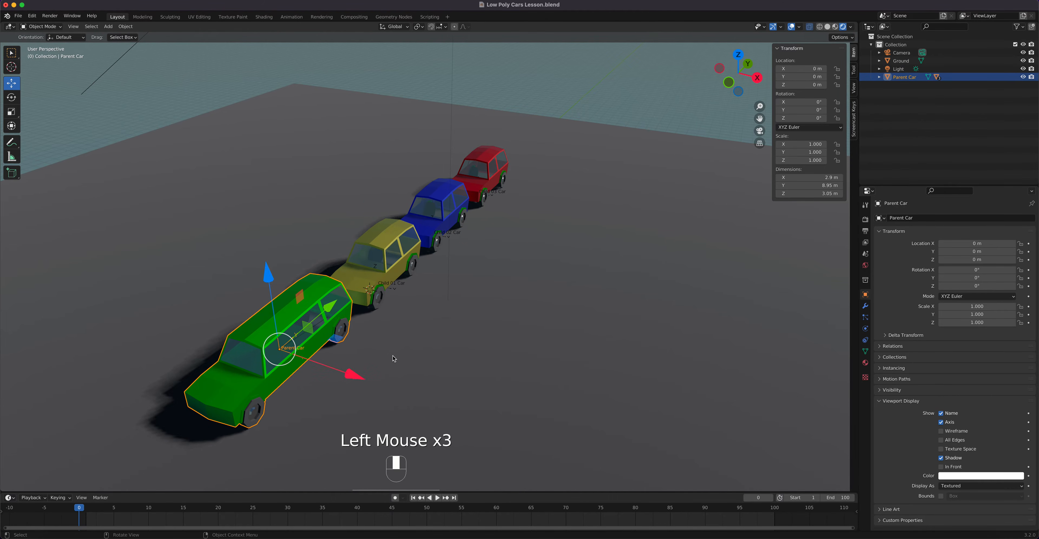
pyautogui.moveTo(356, 380); pyautogui.dragTo(409, 368)
pyautogui.rightClick(410, 368)
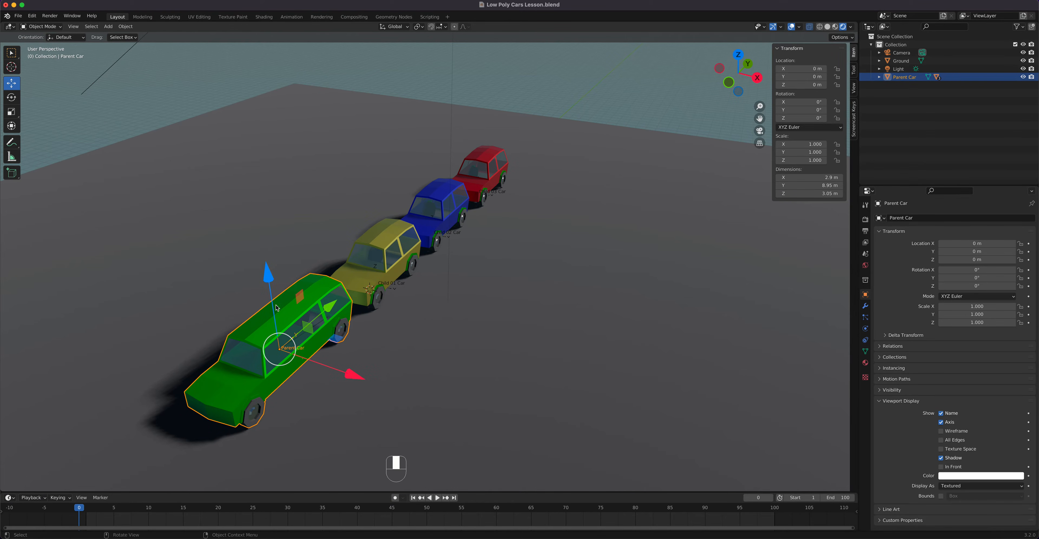
pyautogui.rightClick(802, 103)
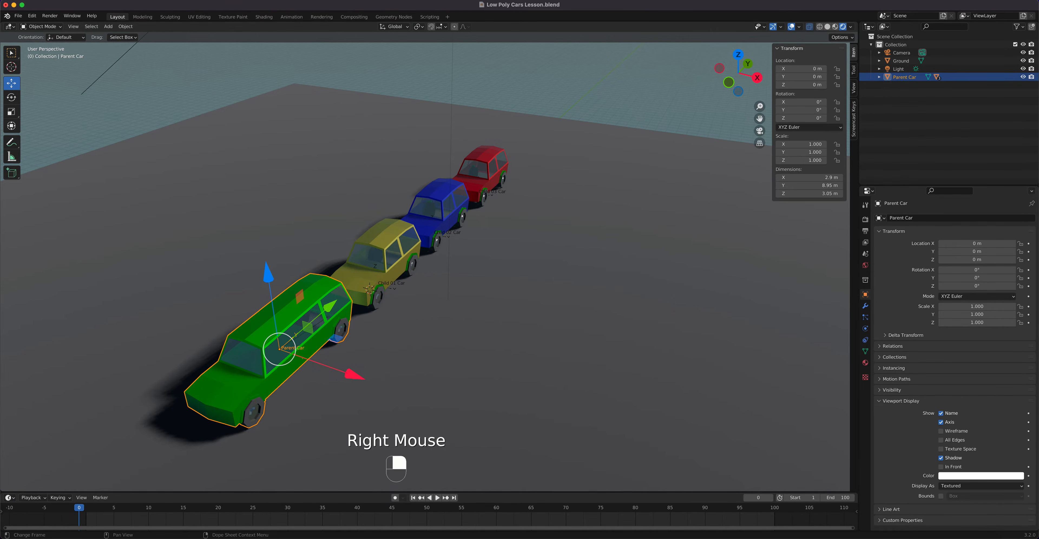
# Insert a single keyframe on the green Parent Car's X location at frame 1
pyautogui.click(92, 512)
pyautogui.moveTo(93, 510); pyautogui.dragTo(86, 510)
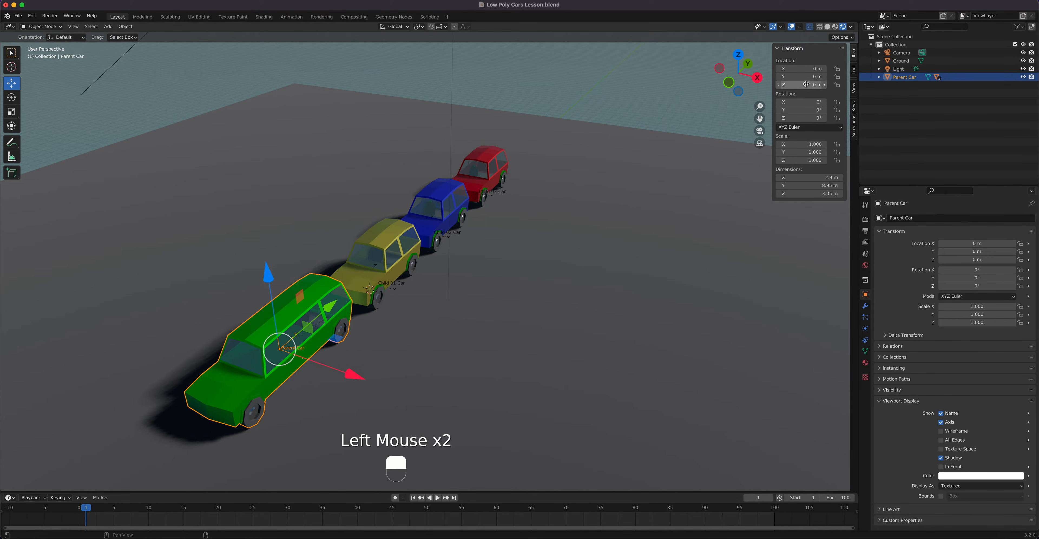
pyautogui.rightClick(806, 69)
pyautogui.click(806, 68)
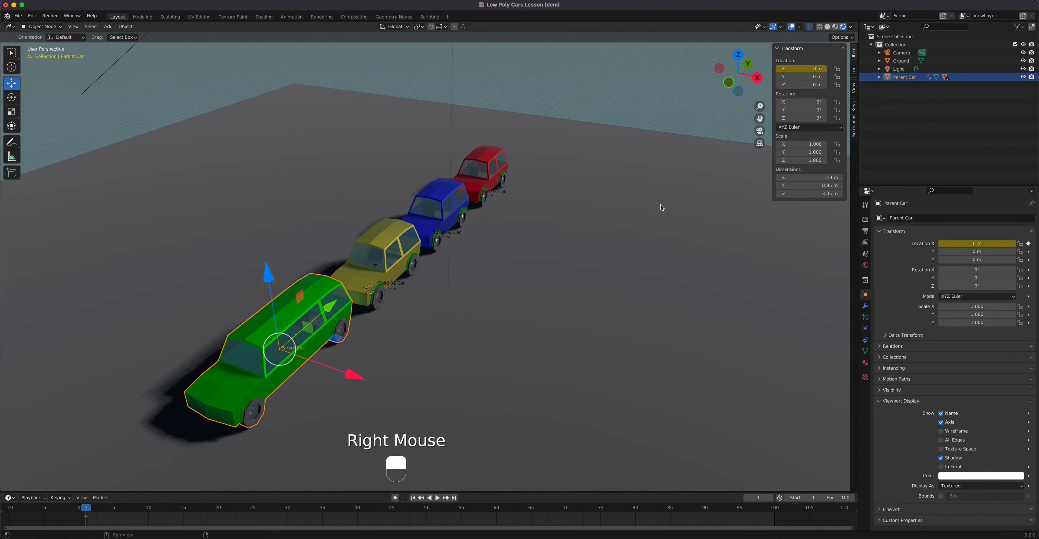
# At frame 30, move the green Parent Car along X to about -4.7 m and insert a single keyframe on its X location
pyautogui.moveTo(85, 511); pyautogui.dragTo(287, 524)
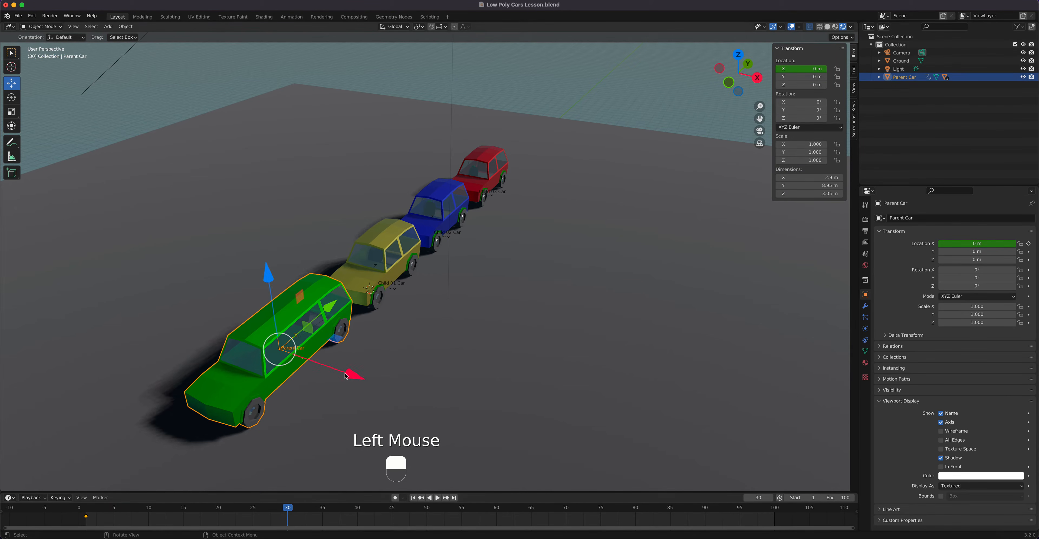
pyautogui.moveTo(348, 374); pyautogui.dragTo(266, 370)
pyautogui.rightClick(796, 69)
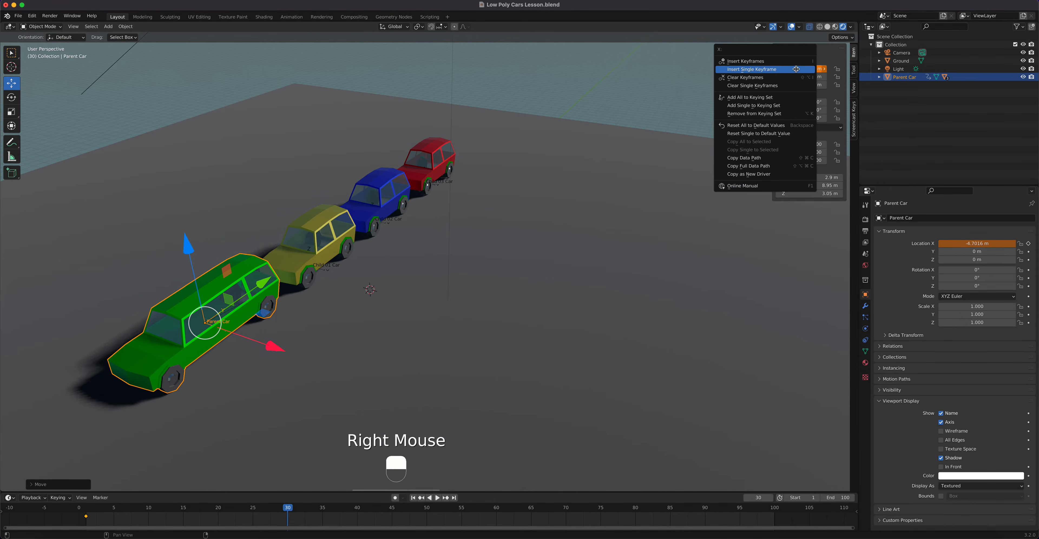
pyautogui.click(783, 69)
# At frame 70, move the green Parent Car along X to about 5.05 m and insert a single keyframe on its X location
pyautogui.moveTo(284, 513); pyautogui.dragTo(566, 513)
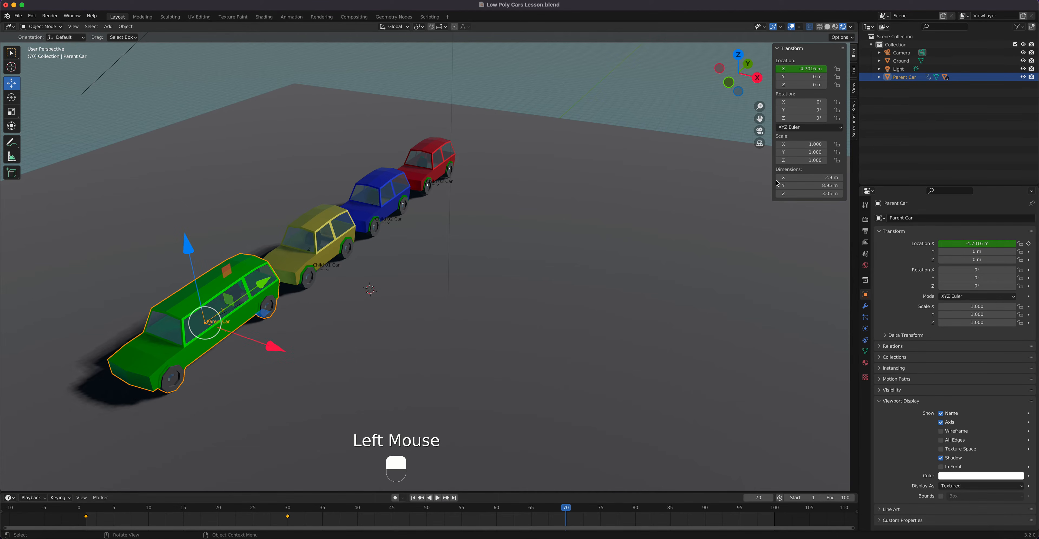
pyautogui.moveTo(276, 348); pyautogui.dragTo(451, 396)
pyautogui.rightClick(822, 63)
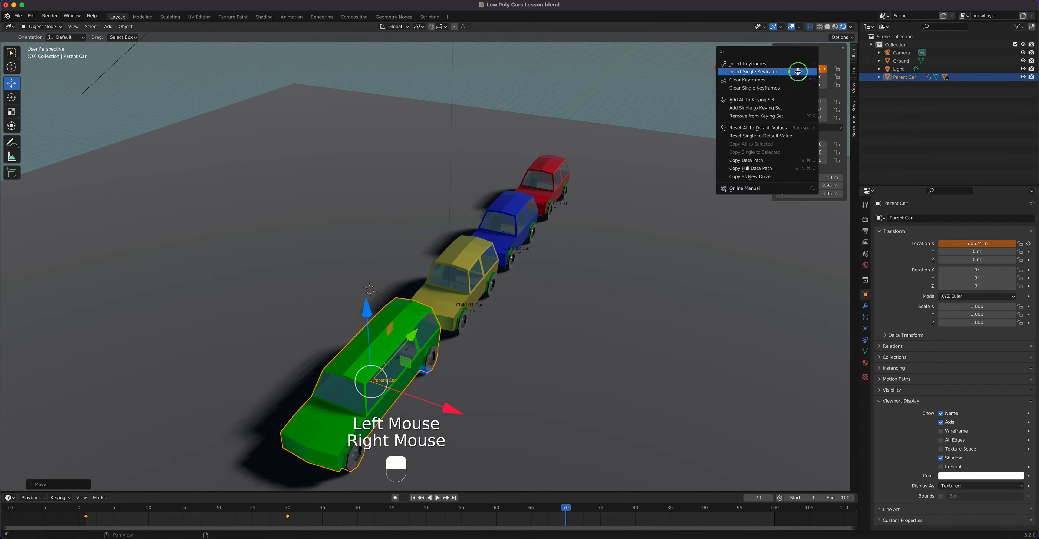
pyautogui.click(800, 69)
# Keyframe the green Parent Car's X location at 0 m on frame 100, and play back the animation
pyautogui.moveTo(570, 510); pyautogui.dragTo(775, 511)
pyautogui.doubleClick(803, 68)
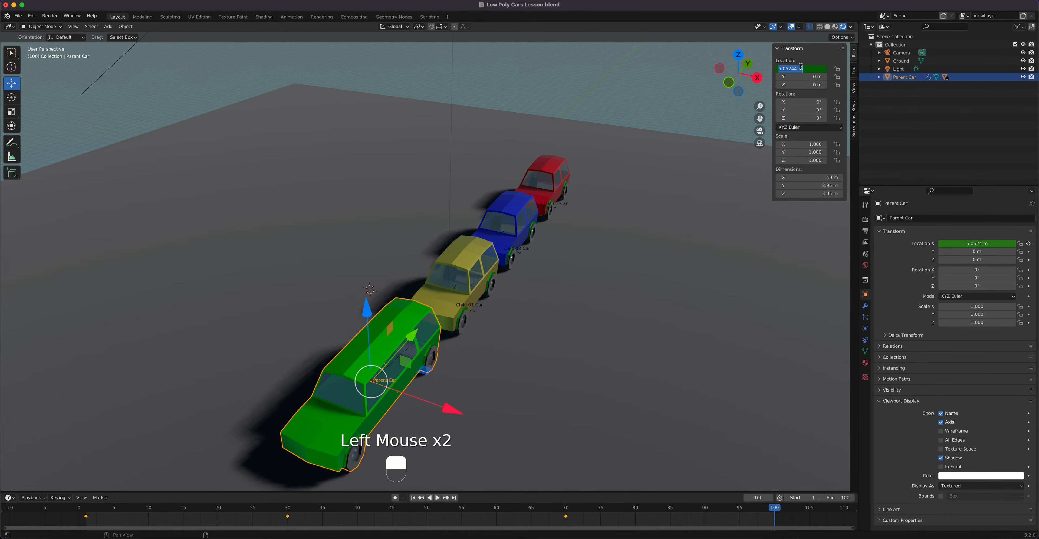
pyautogui.write('0')
pyautogui.press('Return')
pyautogui.rightClick(801, 65)
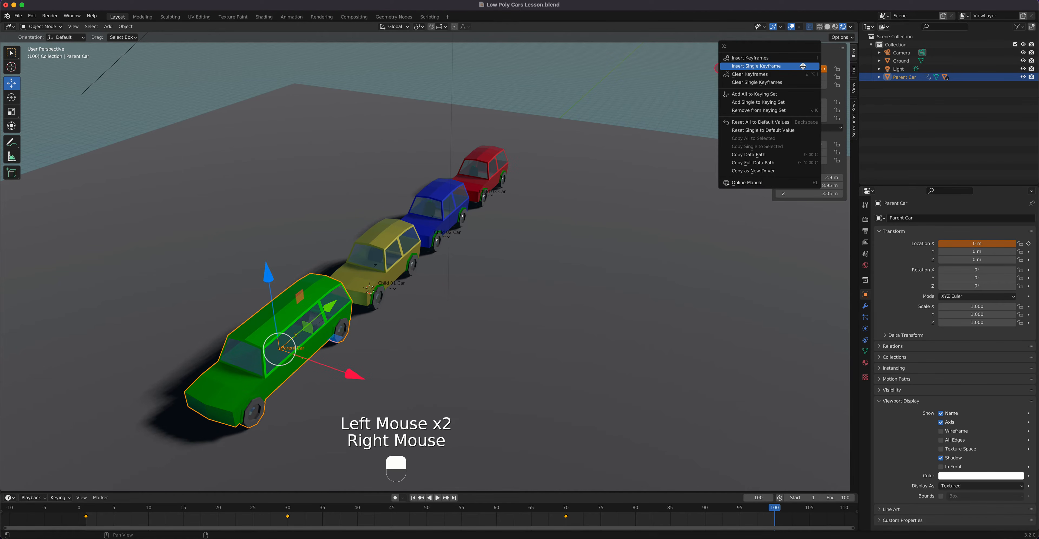
pyautogui.click(802, 66)
pyautogui.press('space')
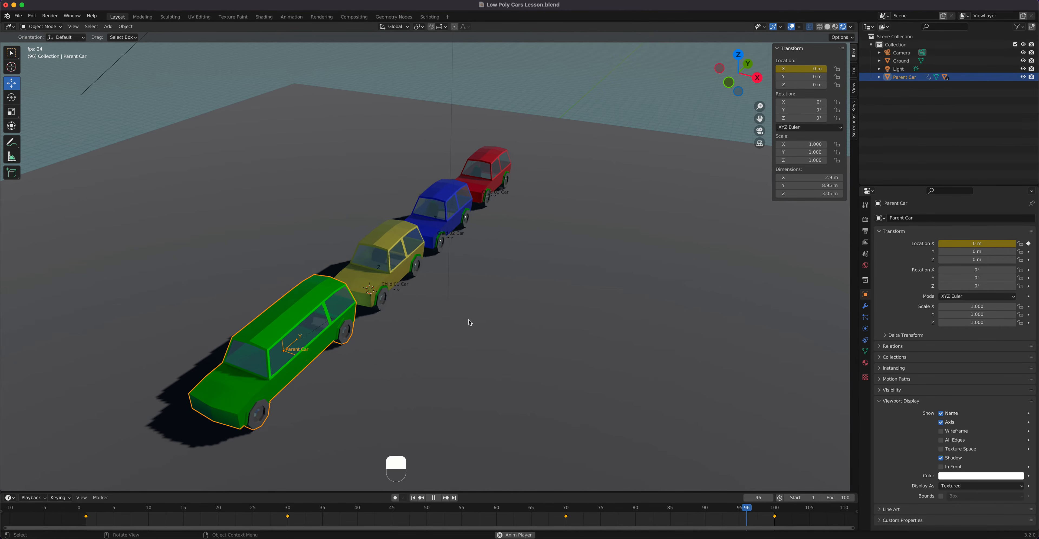
pyautogui.press('space')
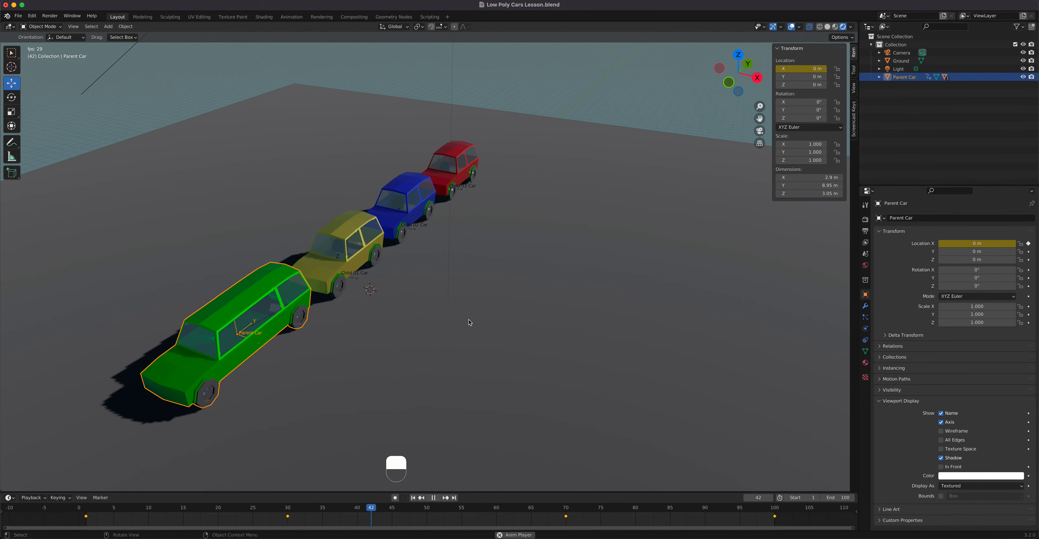
# Insert a single keyframe on the yellow Child 01 Car's X location at frame 1
pyautogui.moveTo(375, 509); pyautogui.dragTo(88, 529)
pyautogui.click(354, 279)
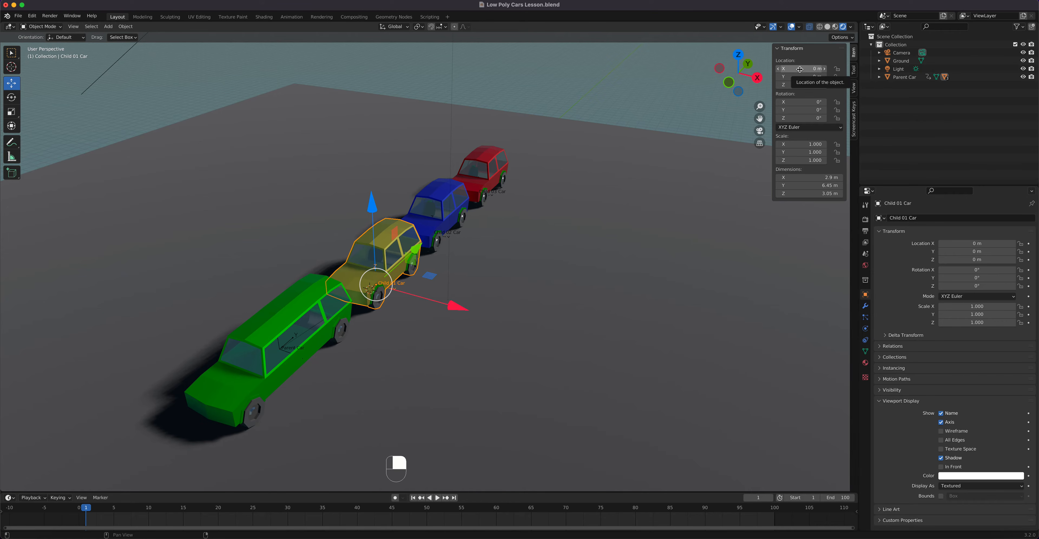
pyautogui.moveTo(801, 69); pyautogui.dragTo(798, 71, button='right')
# Try moving the yellow Child 01 Car along X to about -4.3 m at frame 1, and undo the move
pyautogui.moveTo(456, 307); pyautogui.dragTo(394, 304)
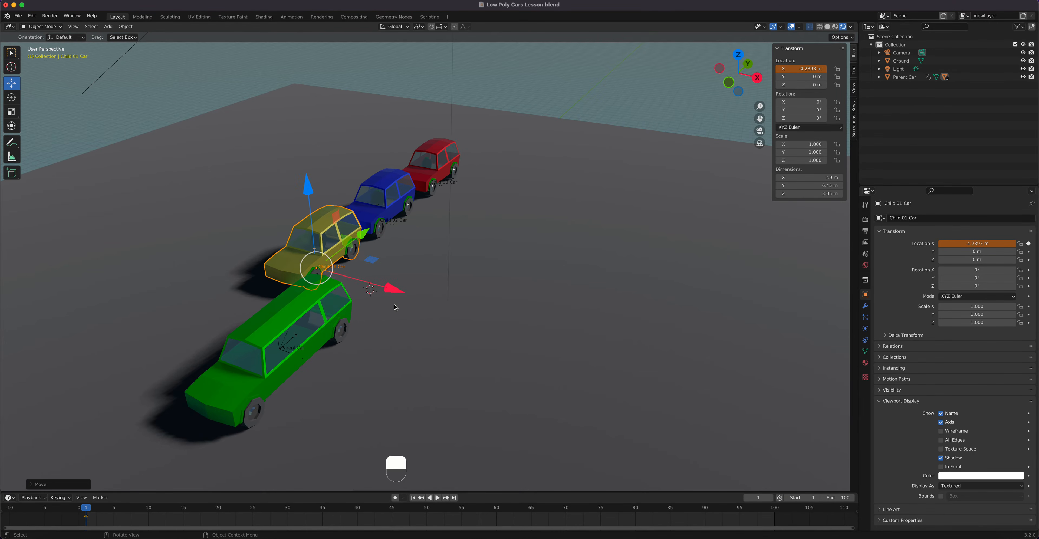
pyautogui.press('super')
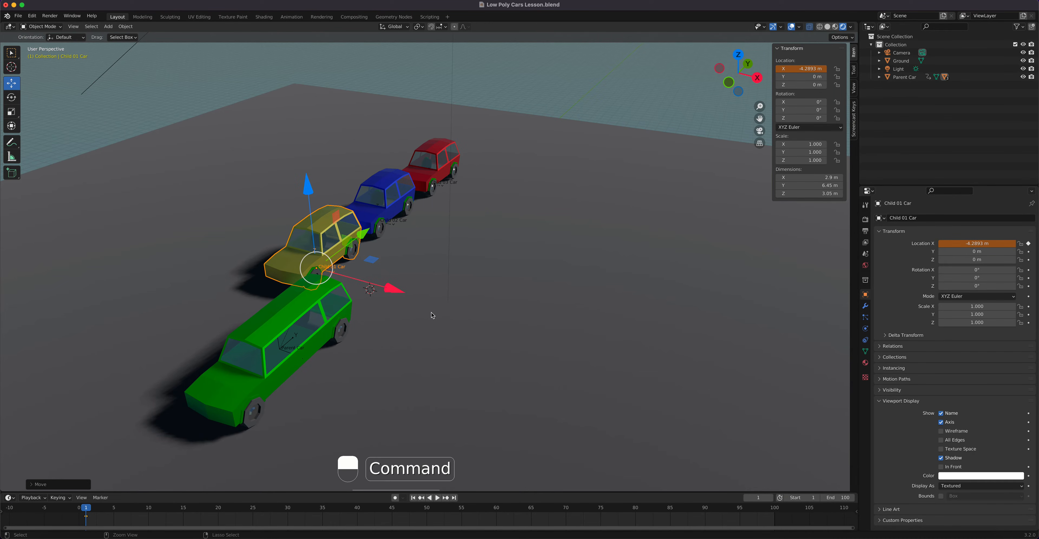
pyautogui.press('super+z')
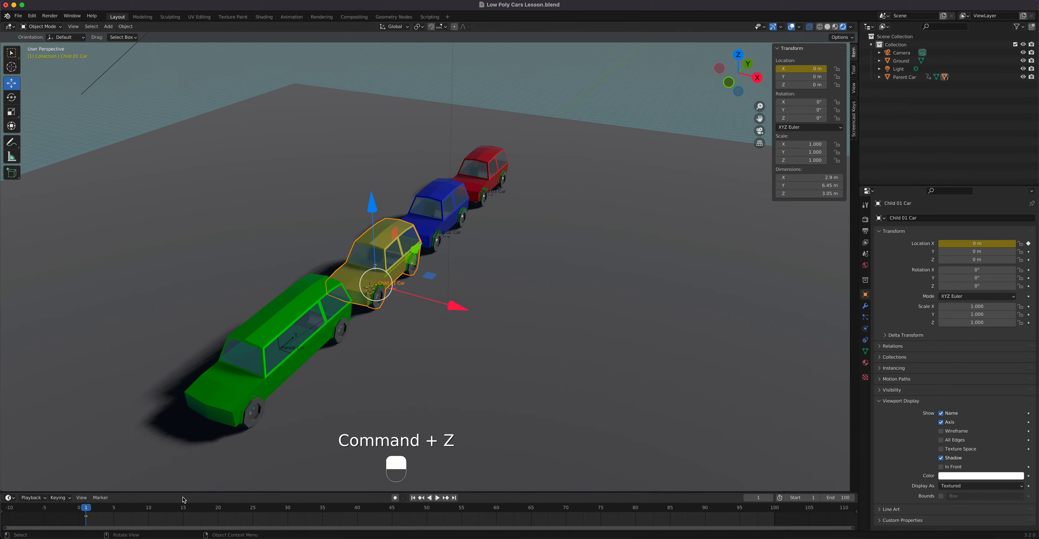
# At frame 30, move the yellow Child 01 Car along X to about -3.9 m and insert a single keyframe on its X location
pyautogui.moveTo(277, 509); pyautogui.dragTo(287, 509)
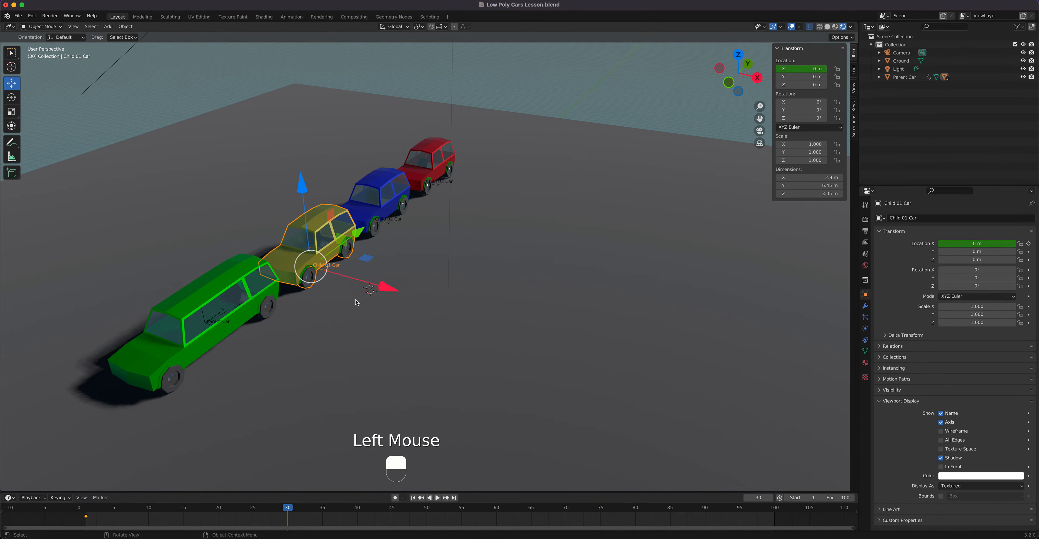
pyautogui.moveTo(397, 293); pyautogui.dragTo(341, 279)
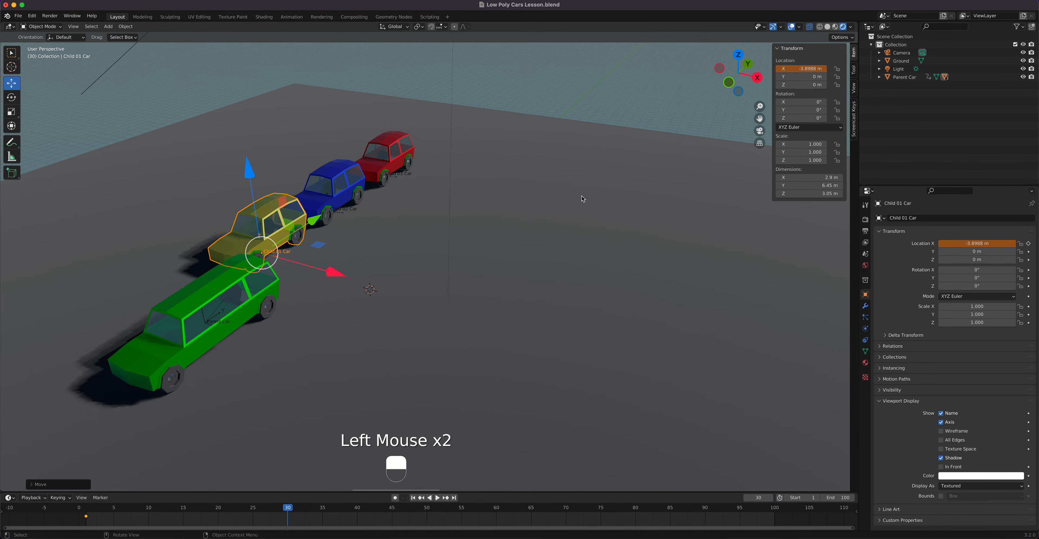
pyautogui.rightClick(795, 67)
pyautogui.click(766, 66)
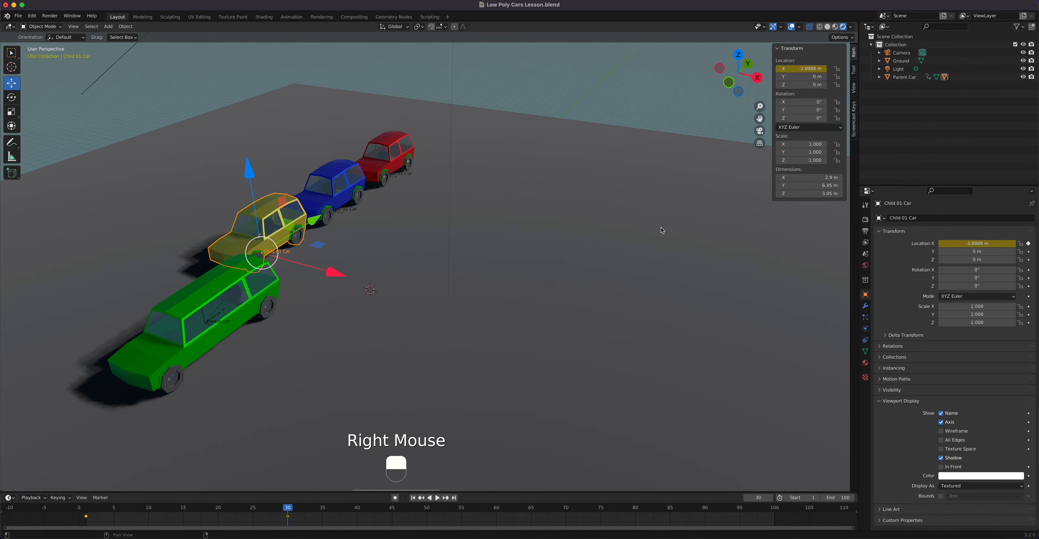
# At frame 65, move the yellow Child 01 Car along X to about 4.4 m and insert a single keyframe on its X location
pyautogui.moveTo(280, 507); pyautogui.dragTo(530, 529)
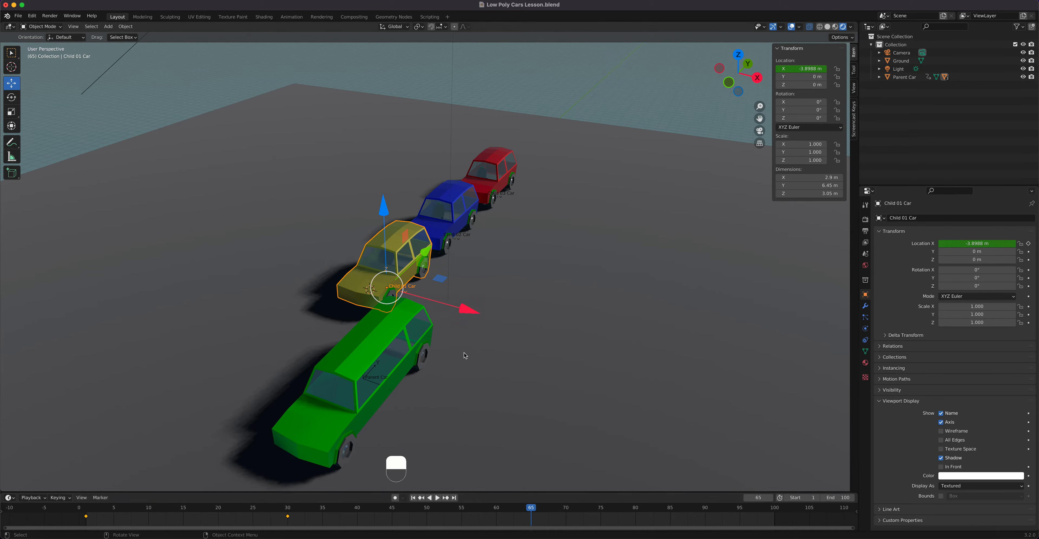
pyautogui.moveTo(473, 311); pyautogui.dragTo(611, 352)
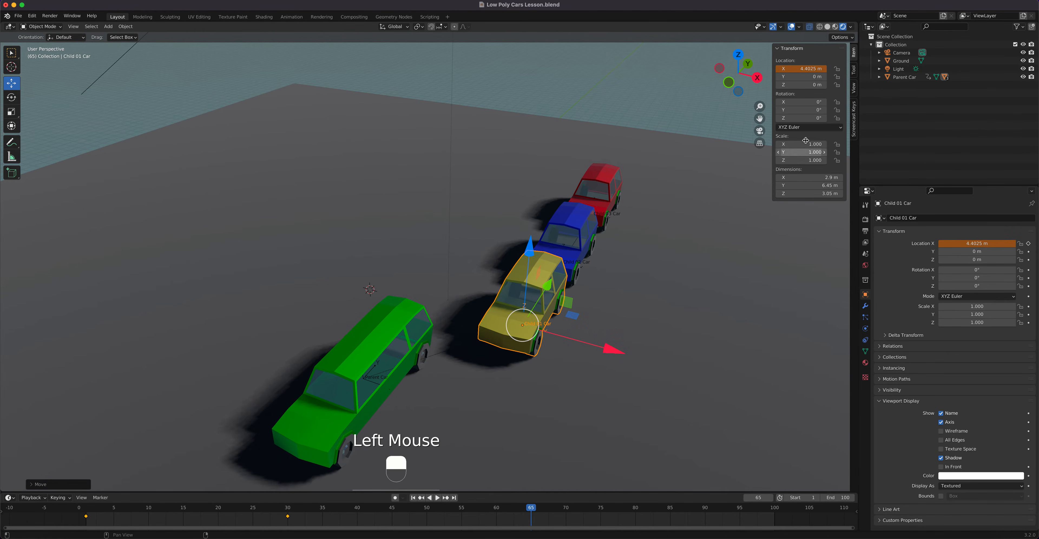
pyautogui.rightClick(797, 69)
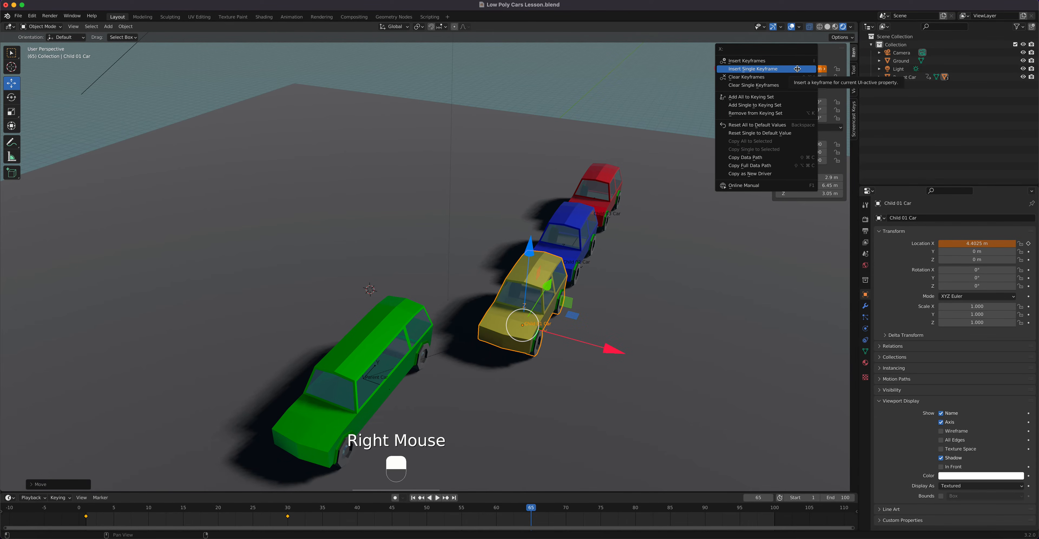
pyautogui.click(797, 69)
# Keyframe the yellow Child 01 Car's X location at 0 m on frame 100, and play back the animation
pyautogui.click(590, 509)
pyautogui.moveTo(590, 509); pyautogui.dragTo(774, 509)
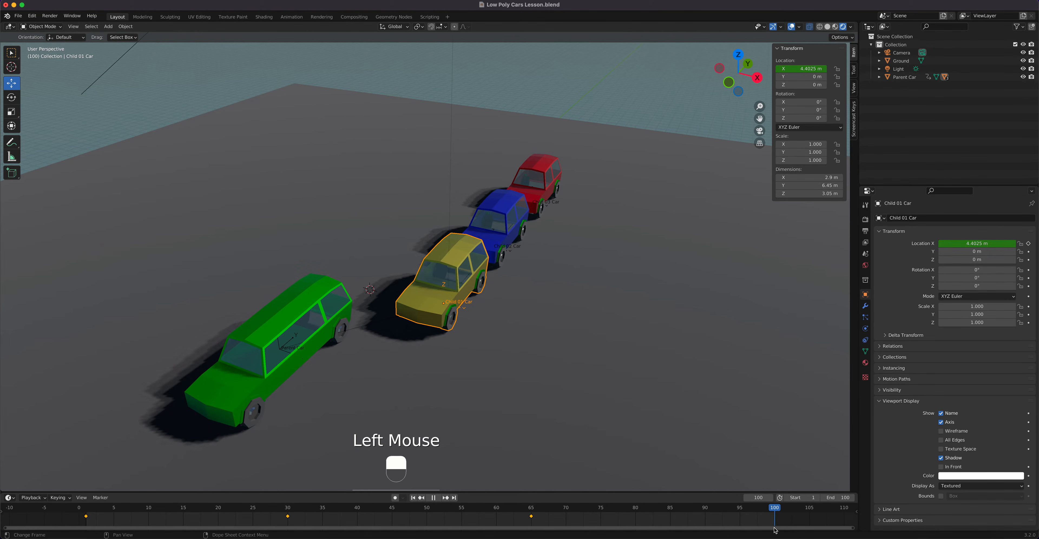
pyautogui.click(803, 68)
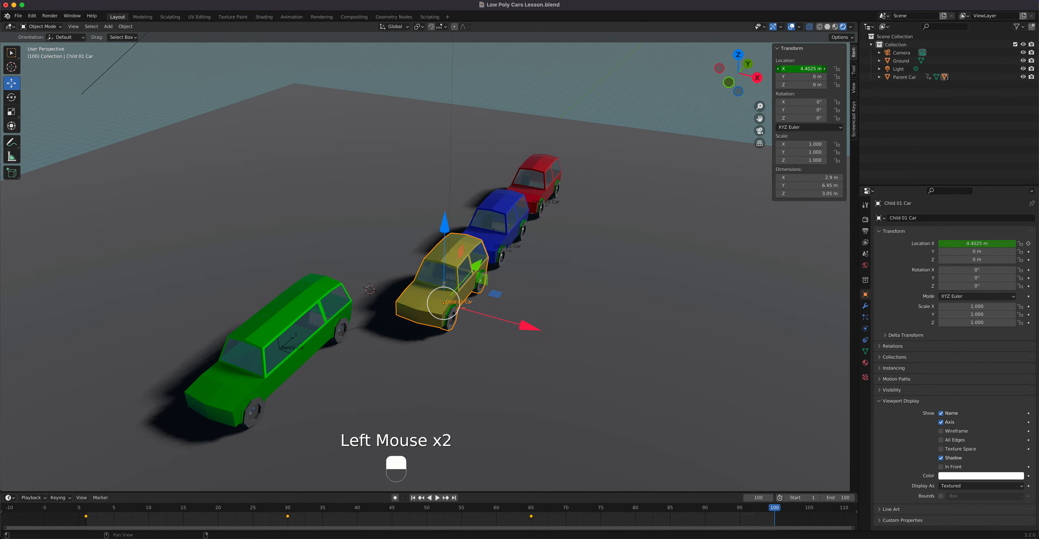
pyautogui.write('0')
pyautogui.press('Return')
pyautogui.rightClick(800, 69)
pyautogui.click(802, 69)
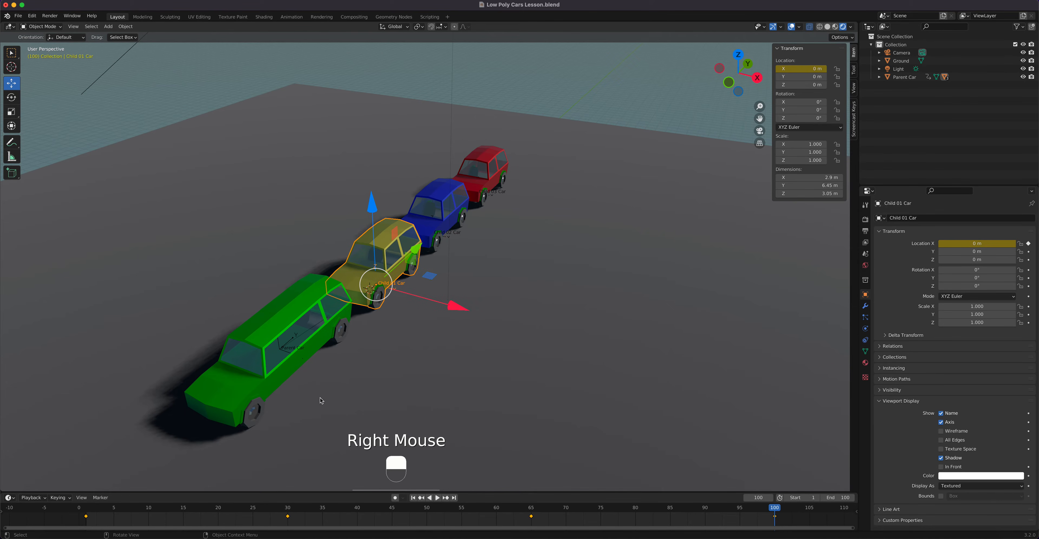
pyautogui.press('space')
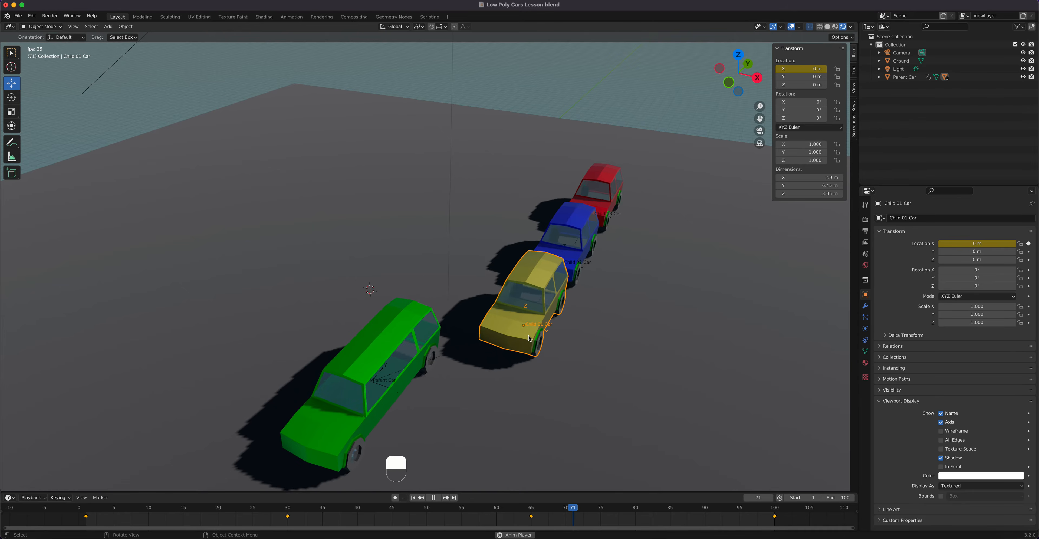
# Stop the playback, return to frame 1 and insert a single keyframe on the yellow Child 01 Car's Z rotation at 0°
pyautogui.press('space')
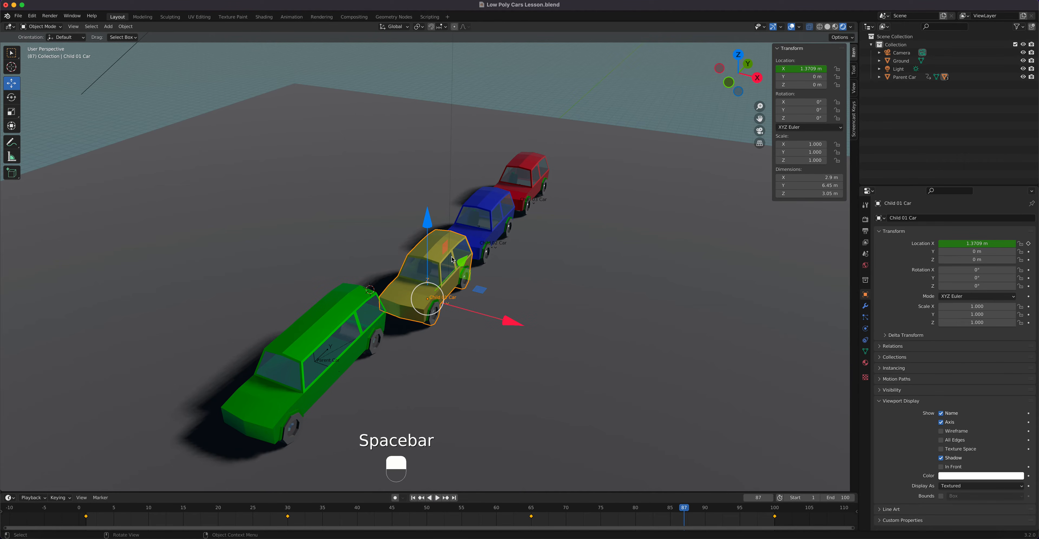
pyautogui.moveTo(681, 510); pyautogui.dragTo(86, 517)
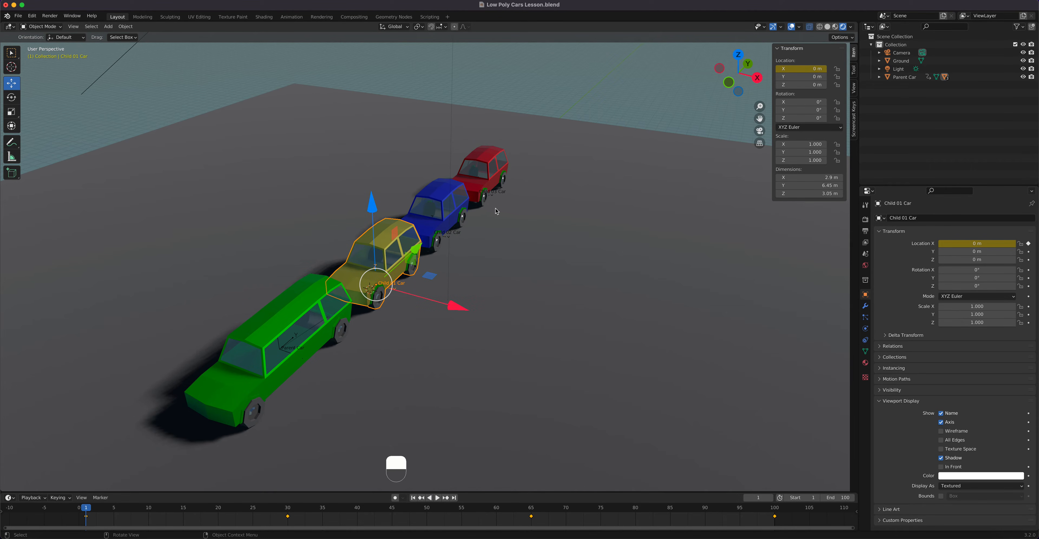
pyautogui.rightClick(801, 117)
pyautogui.click(805, 125)
# At frame 30, set the yellow Child 01 Car's Z rotation to -22° and insert a single keyframe on it
pyautogui.moveTo(84, 511); pyautogui.dragTo(288, 516)
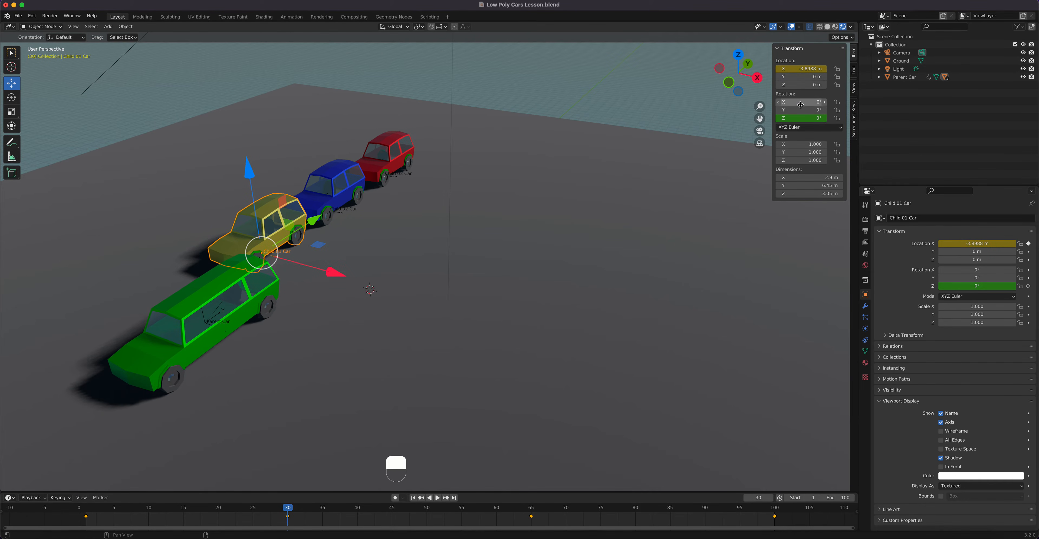
pyautogui.click(797, 117)
pyautogui.moveTo(797, 117); pyautogui.dragTo(773, 118)
pyautogui.rightClick(804, 118)
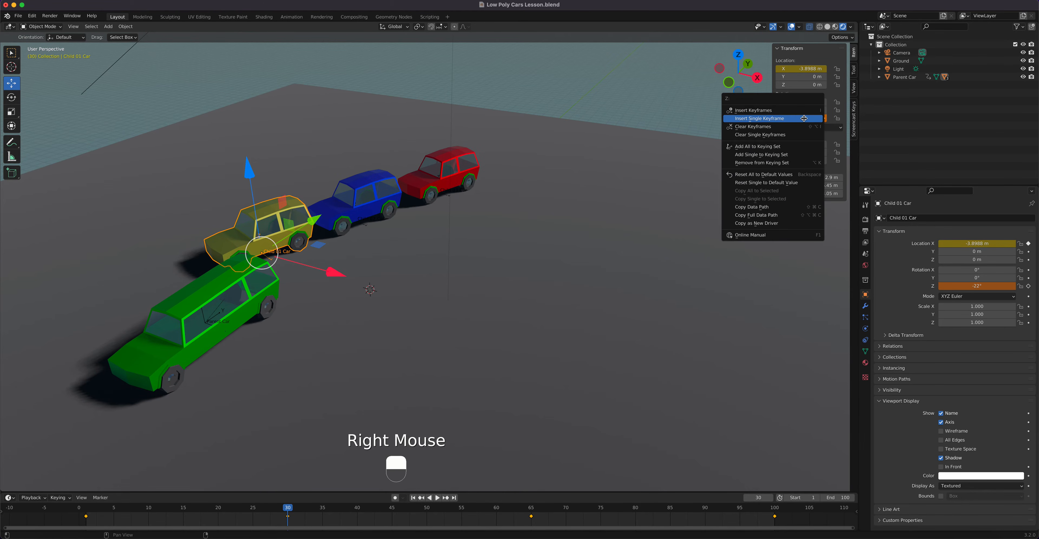
pyautogui.click(804, 118)
# At frame 65, set the yellow Child 01 Car's Z rotation to 6° and insert a single keyframe on it
pyautogui.moveTo(286, 508); pyautogui.dragTo(532, 535)
pyautogui.moveTo(541, 533); pyautogui.dragTo(533, 533)
pyautogui.moveTo(803, 118); pyautogui.dragTo(816, 118)
pyautogui.rightClick(799, 118)
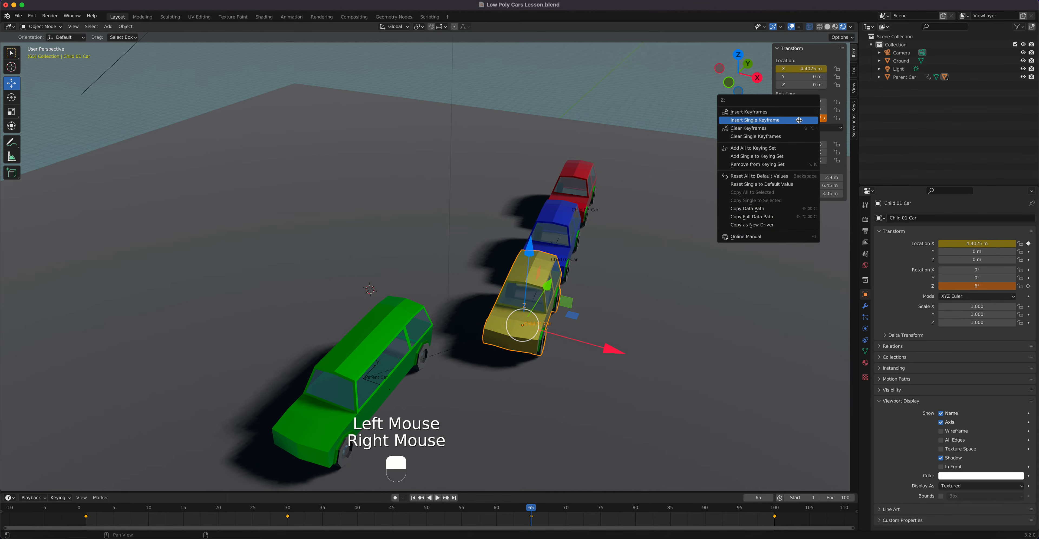
pyautogui.click(800, 120)
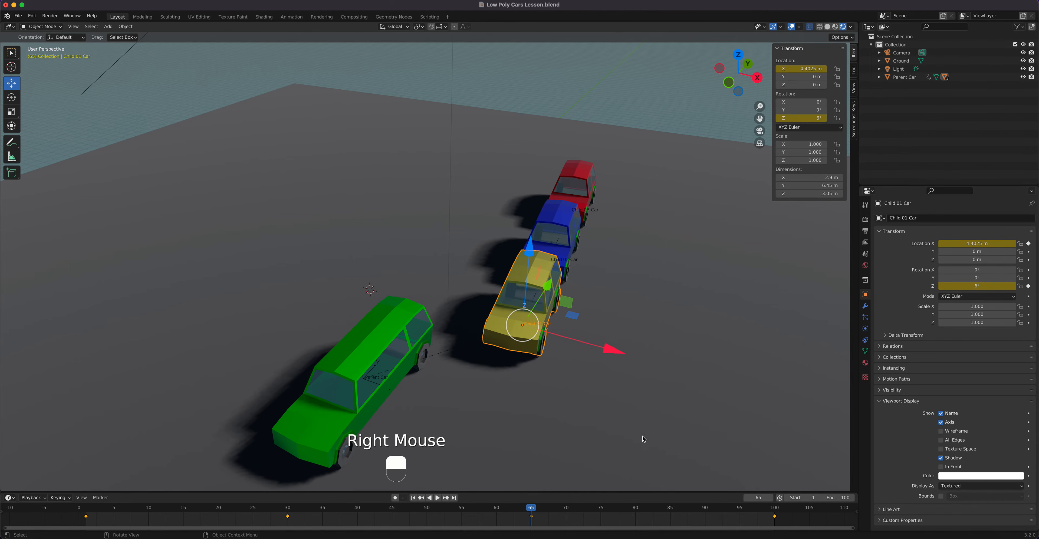
# Keyframe the yellow Child 01 Car's Z rotation at 0° on frame 100, and play back the animation
pyautogui.click(774, 508)
pyautogui.doubleClick(806, 119)
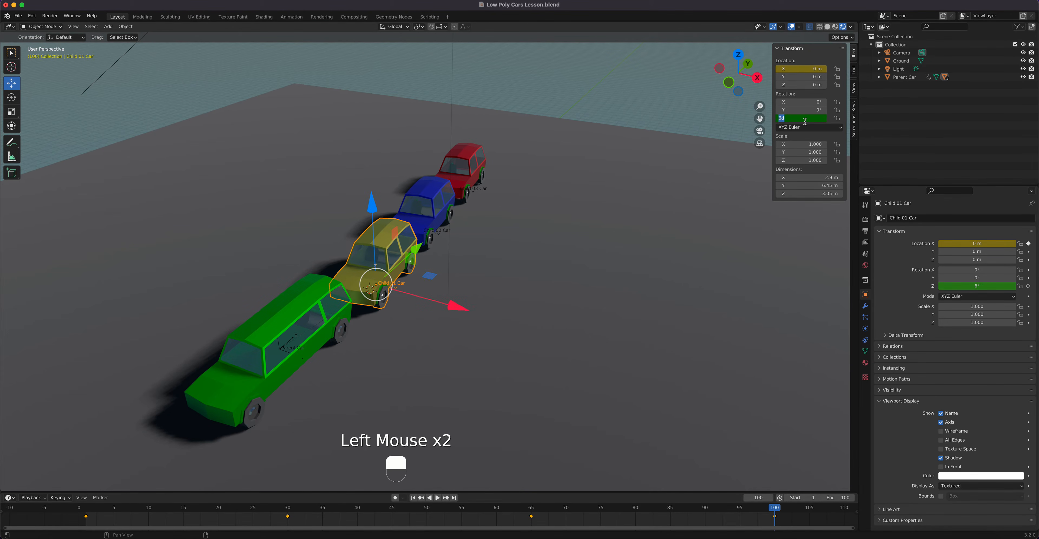
pyautogui.write('0')
pyautogui.press('Return')
pyautogui.rightClick(805, 121)
pyautogui.click(805, 121)
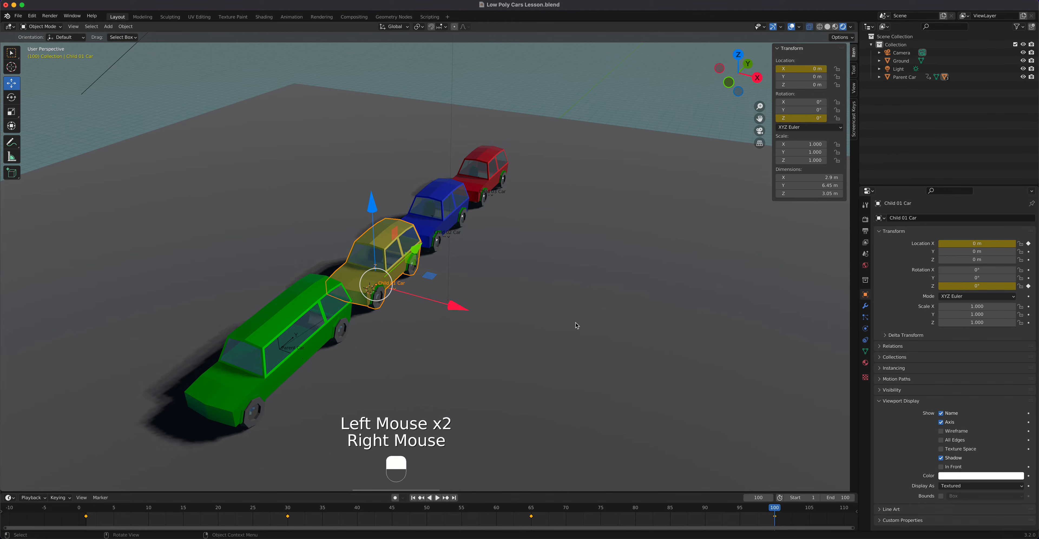
pyautogui.press('space')
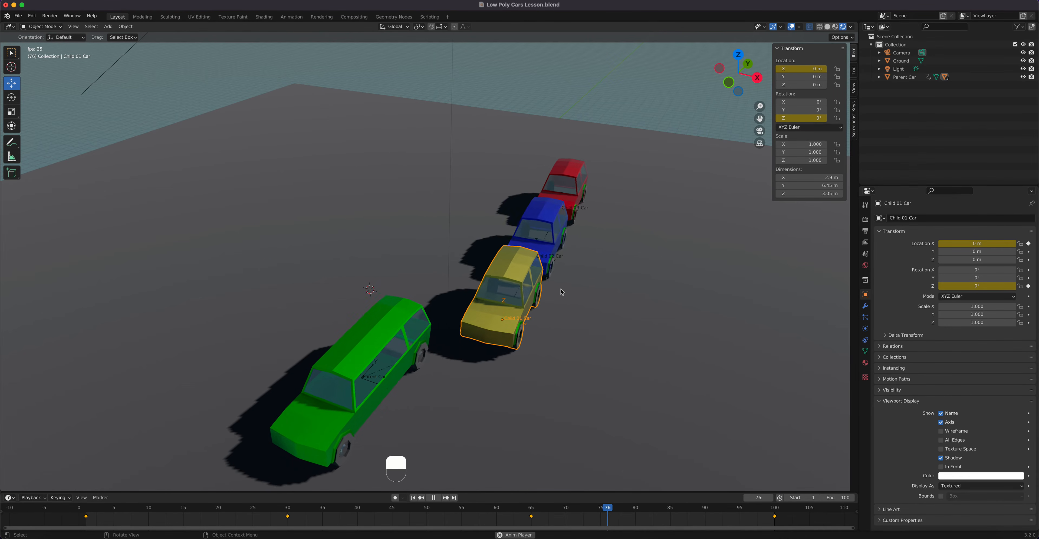
pyautogui.press('space')
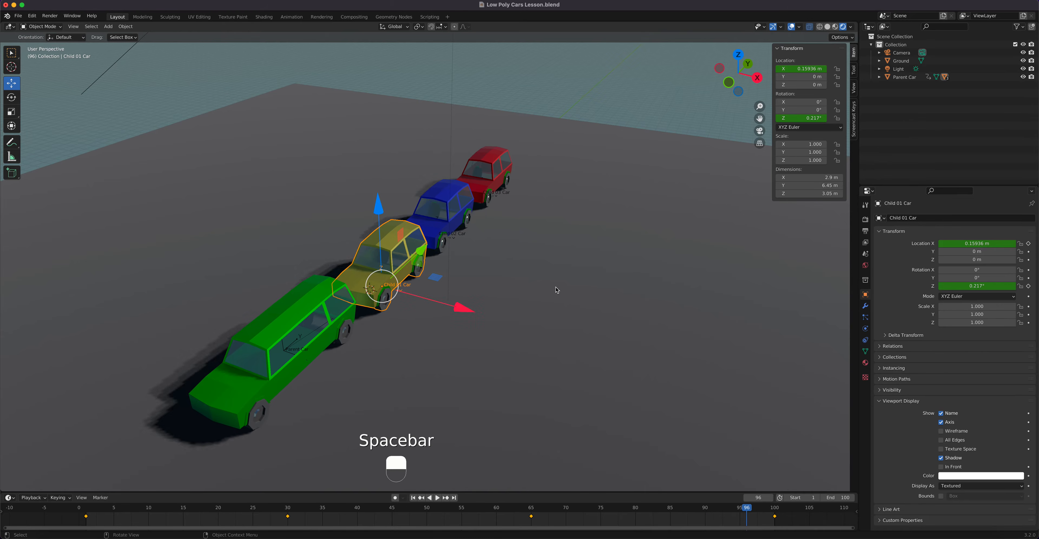
# Try moving the blue Child 02 Car along X at frame 1, and cancel the move
pyautogui.click(443, 233)
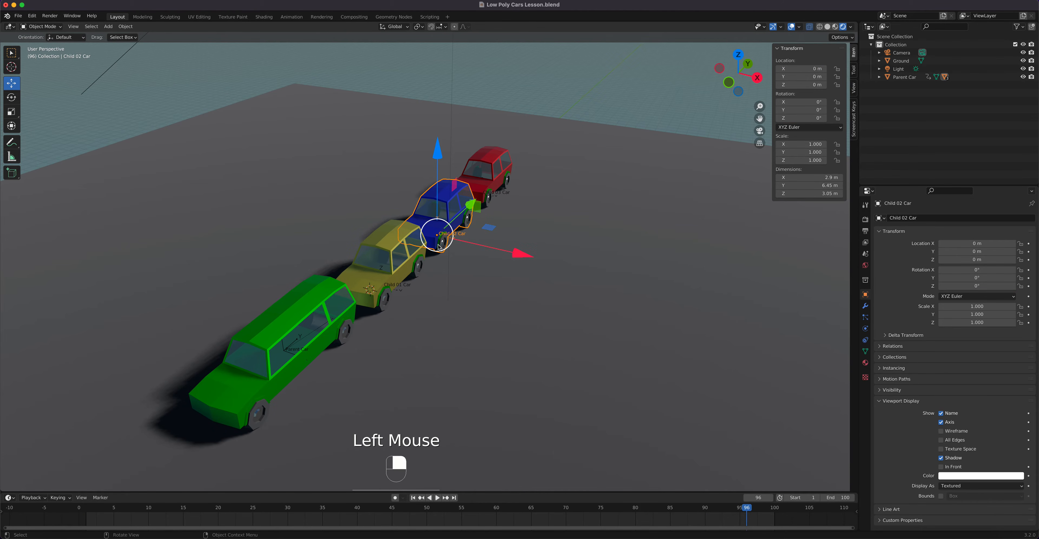
pyautogui.moveTo(476, 510); pyautogui.dragTo(85, 510)
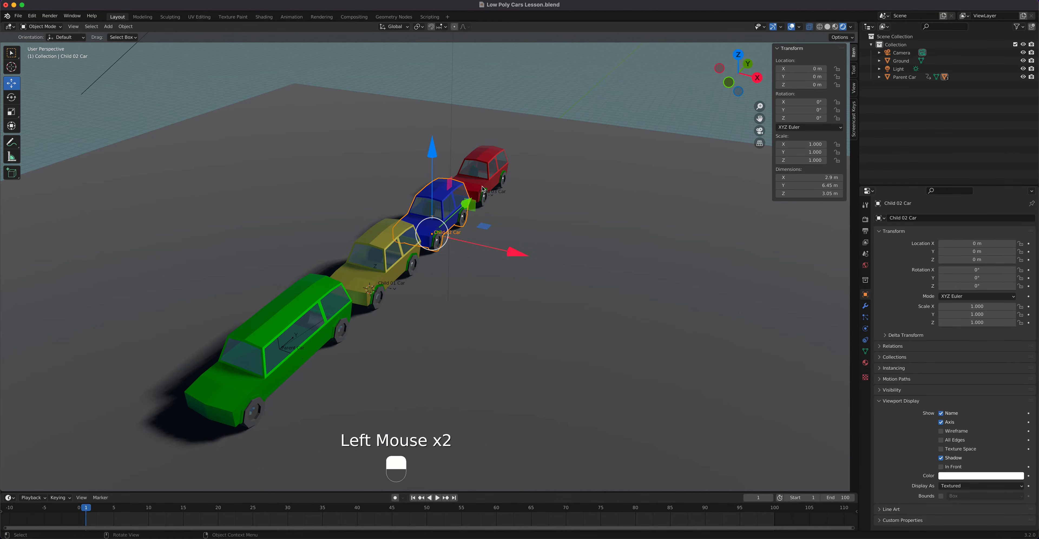
pyautogui.moveTo(518, 256); pyautogui.dragTo(567, 274)
pyautogui.rightClick(568, 276)
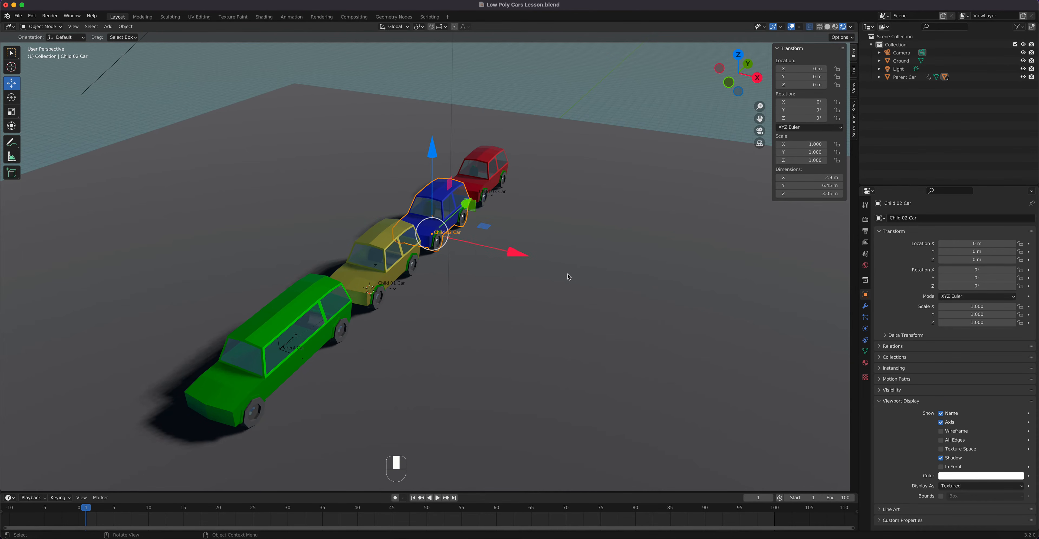
# Reopen the recent file Low Poly Cars Lesson.blend and switch the viewport to rendered shading
pyautogui.click(20, 17)
pyautogui.moveTo(40, 41)
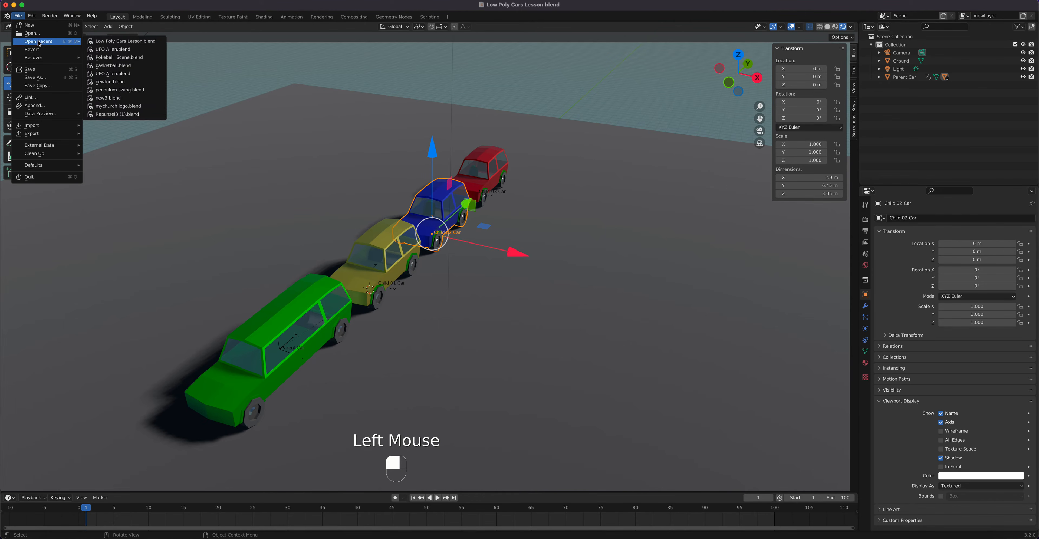
pyautogui.click(121, 40)
pyautogui.click(483, 289)
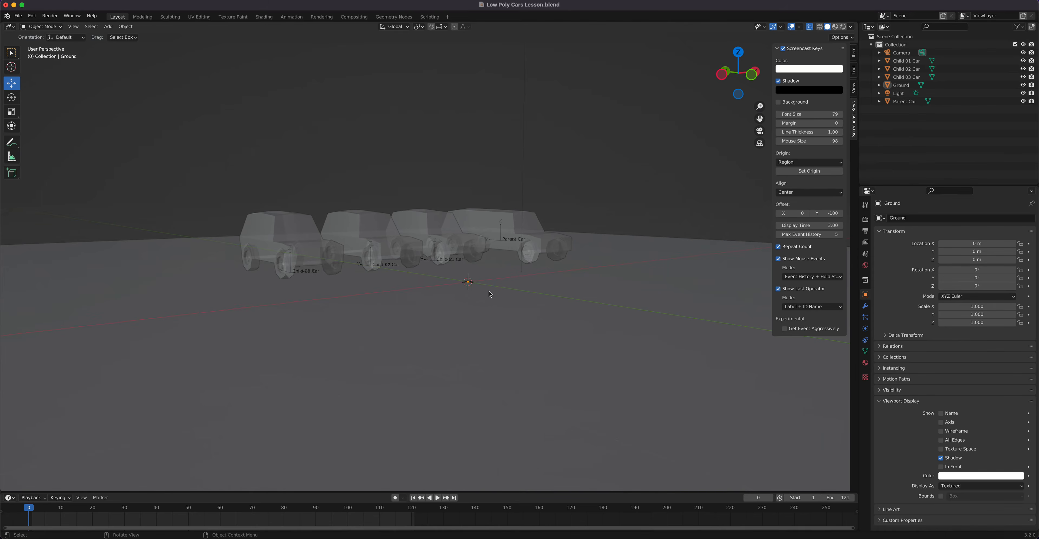
pyautogui.click(6, 22)
pyautogui.click(842, 27)
# In top view, move the green Parent Car forward of the other cars to about X -0.06 m, Y -13.3 m
pyautogui.moveTo(631, 202); pyautogui.dragTo(479, 212, button='middle')
pyautogui.press('KP_7')
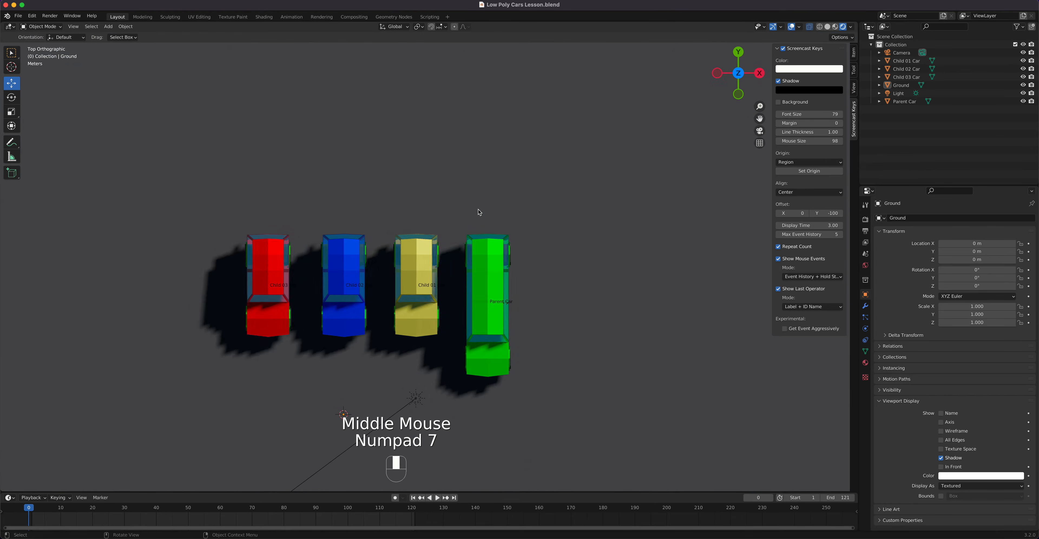
pyautogui.scroll(-4, 510, 301)
pyautogui.click(452, 283)
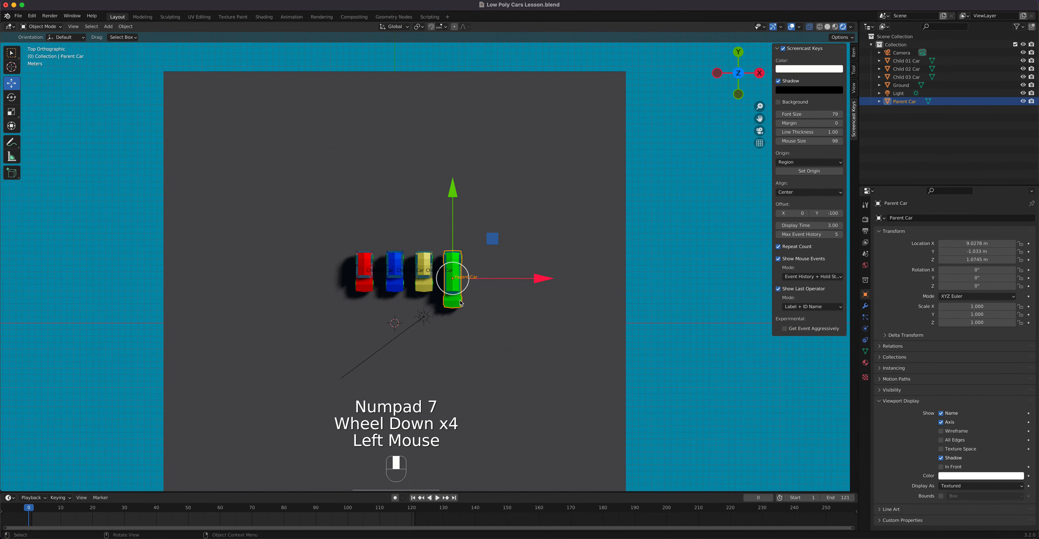
pyautogui.scroll(3, 454, 284)
pyautogui.press('g')
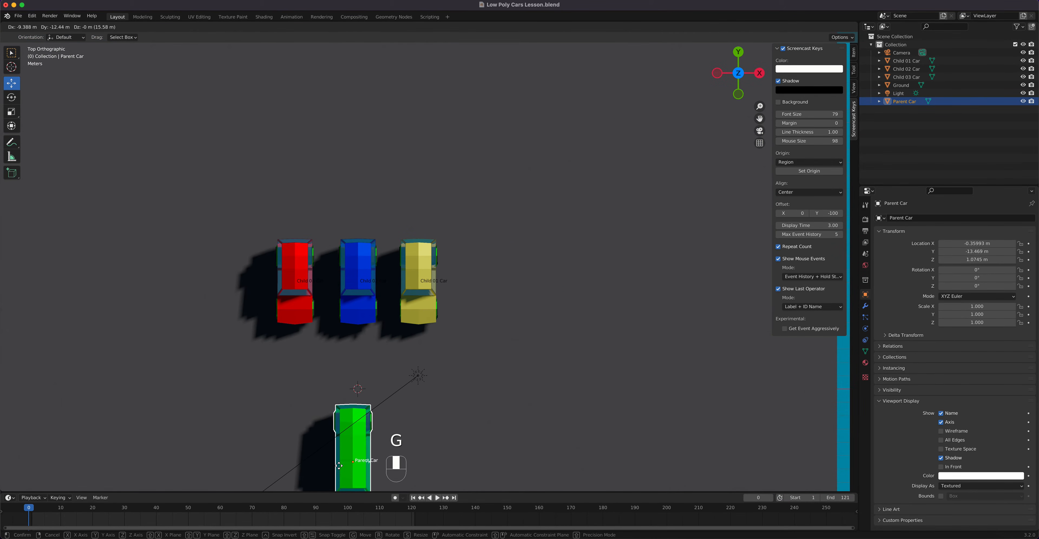
pyautogui.click(342, 466)
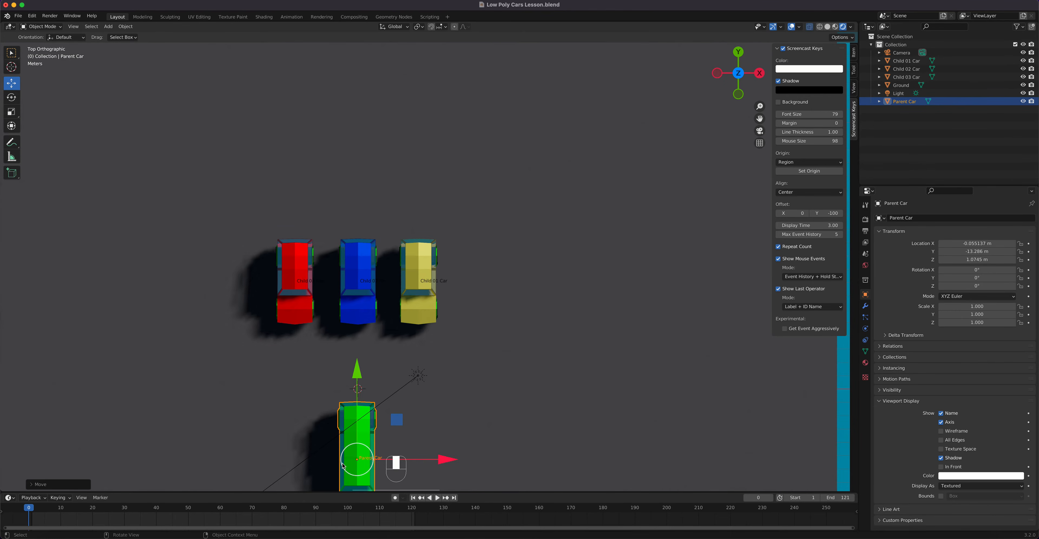
# Line up the yellow, blue and red cars behind the green Parent Car at Y about -4.9 m, 2.8 m and 10 m
pyautogui.click(423, 284)
pyautogui.press('g')
pyautogui.click(366, 322)
pyautogui.click(367, 263)
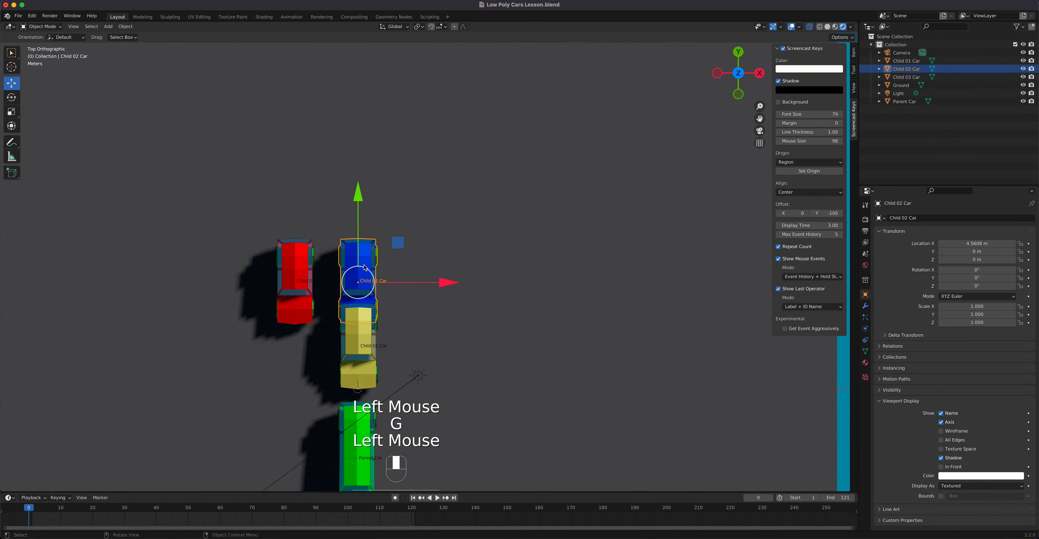
pyautogui.press('g')
pyautogui.click(369, 218)
pyautogui.click(300, 258)
pyautogui.press('g')
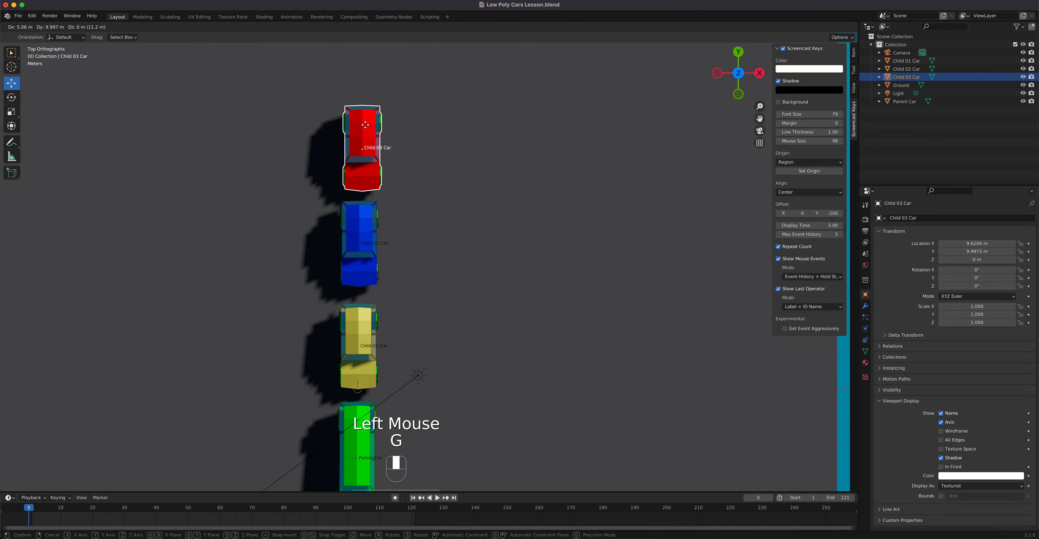
pyautogui.click(365, 122)
# Parent the red Child 03 Car and the blue Child 02 Car to the yellow Child 01 Car with the Object option
pyautogui.moveTo(536, 263); pyautogui.dragTo(444, 319, button='middle')
pyautogui.scroll(3, 328, 276)
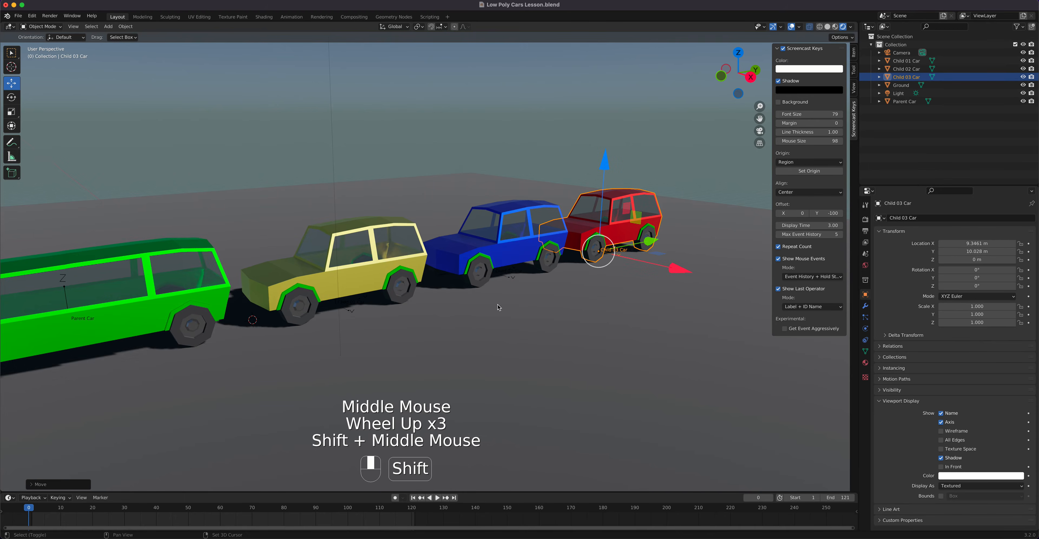
pyautogui.keyDown('shift'); pyautogui.click(584, 218); pyautogui.keyUp('shift')
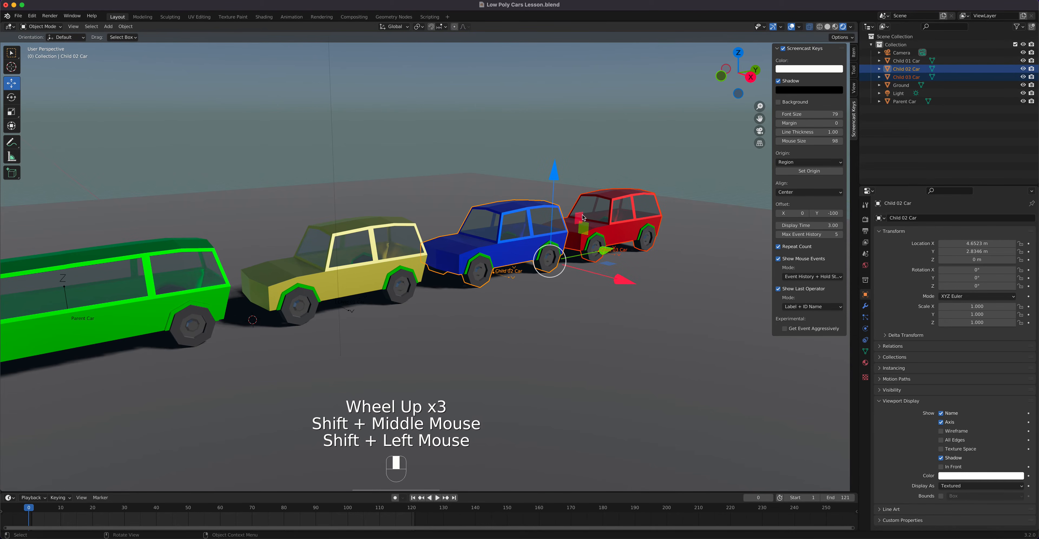
pyautogui.keyDown('shift'); pyautogui.click(378, 272); pyautogui.keyUp('shift')
pyautogui.hotkey('ctrl', 'p')
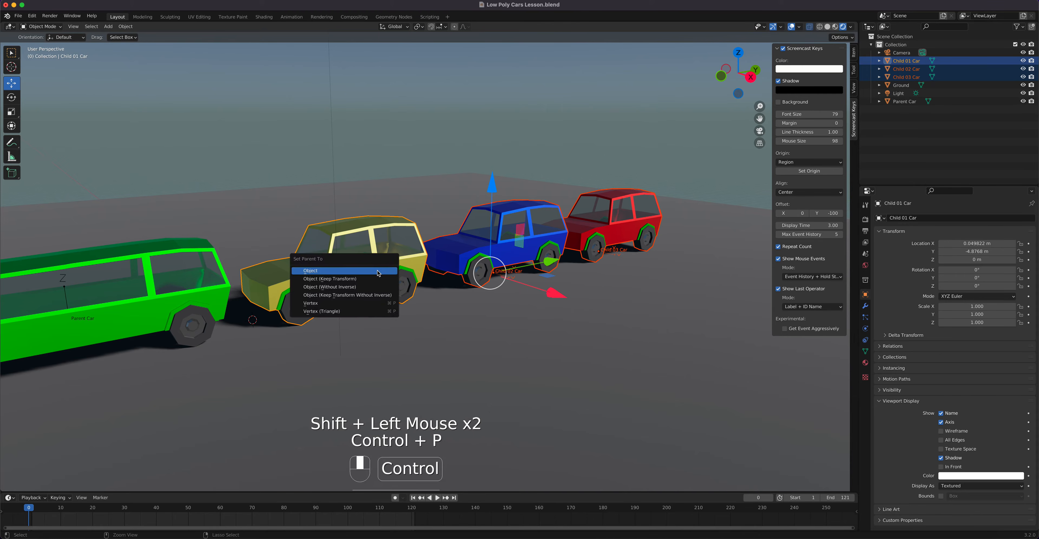
pyautogui.click(378, 270)
# Parent the yellow Child 01 Car to the green Parent Car with the Object option
pyautogui.click(344, 286)
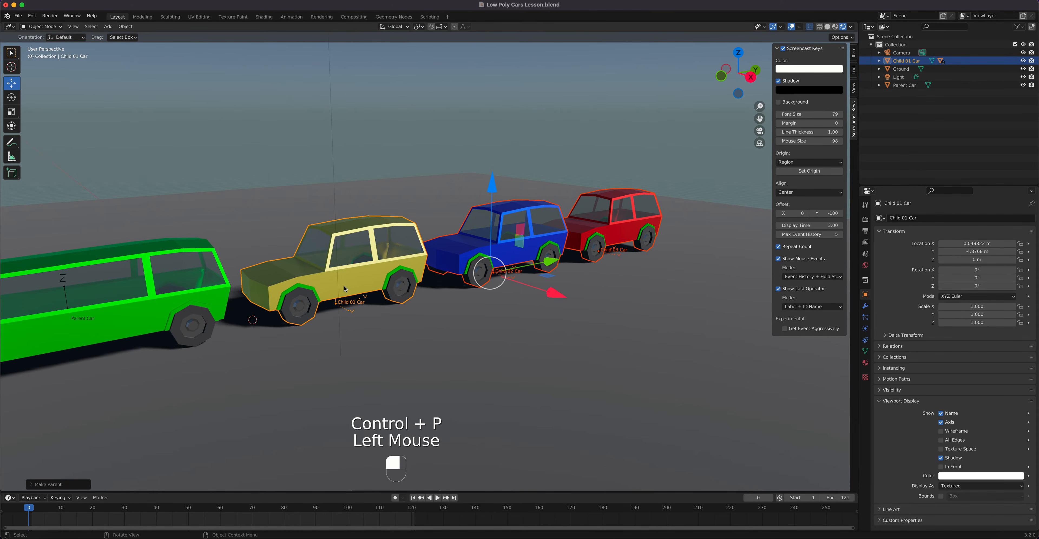
pyautogui.keyDown('shift'); pyautogui.click(134, 320); pyautogui.keyUp('shift')
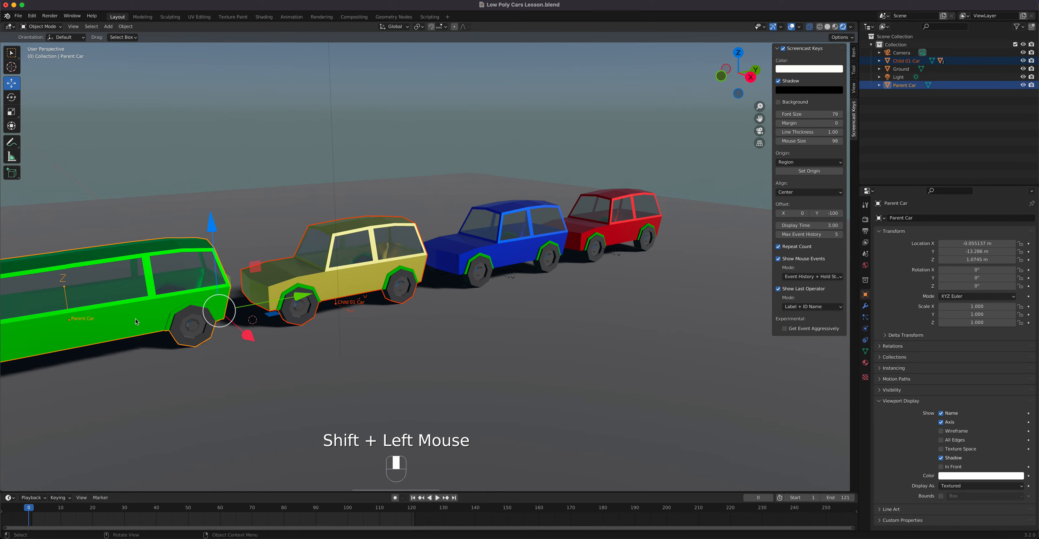
pyautogui.hotkey('ctrl', 'p')
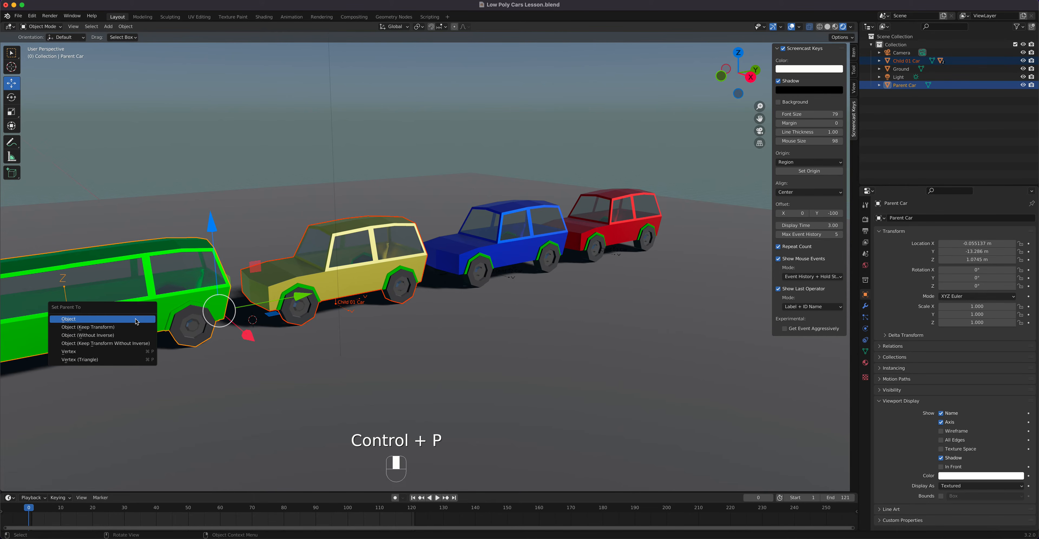
pyautogui.click(136, 321)
pyautogui.scroll(1, 304, 347)
pyautogui.scroll(-2, 304, 347)
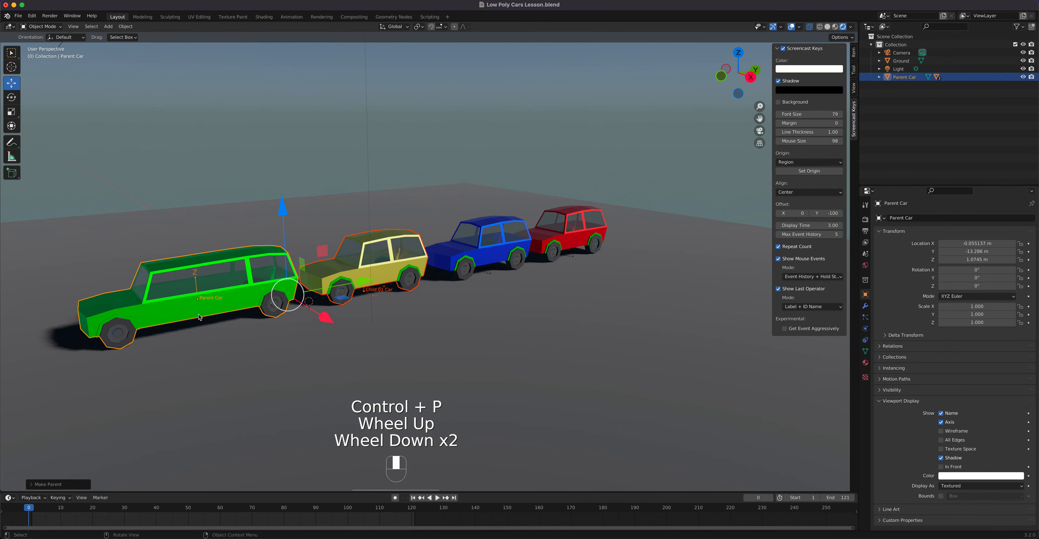
pyautogui.click(207, 320)
pyautogui.moveTo(224, 324)
pyautogui.mouseDown()
pyautogui.moveTo(242, 341)
pyautogui.moveTo(221, 321)
pyautogui.moveTo(241, 327)
pyautogui.mouseUp()
pyautogui.press('Escape')
pyautogui.click(386, 318)
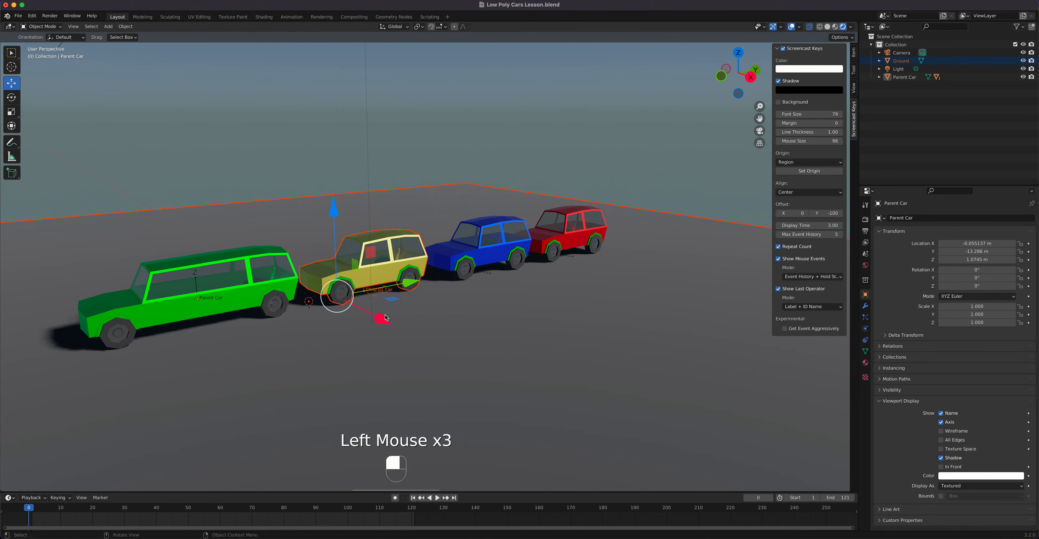
pyautogui.click(409, 275)
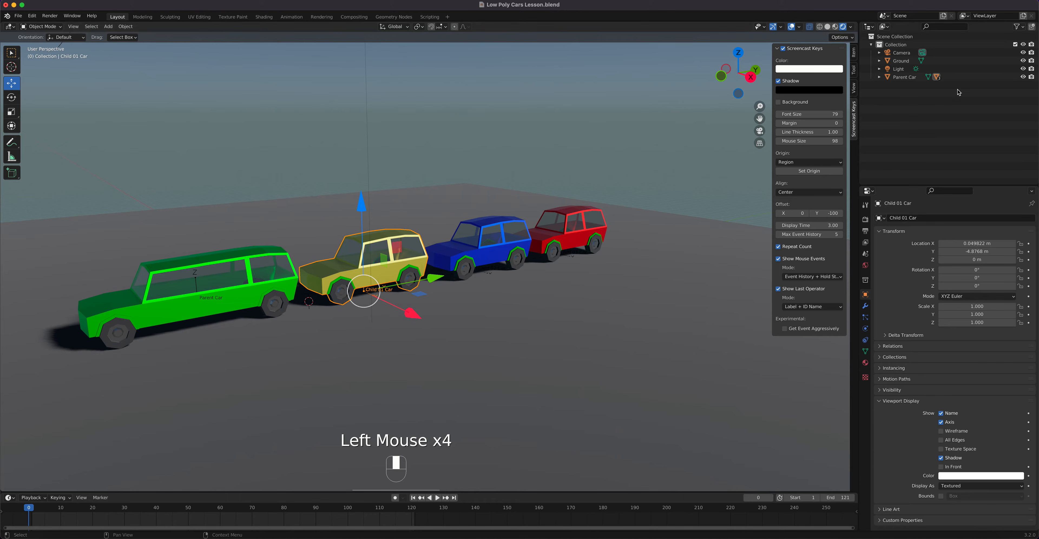
# Show the selectability toggles in the Outliner and make the Ground object unselectable
pyautogui.click(1018, 26)
pyautogui.click(927, 106)
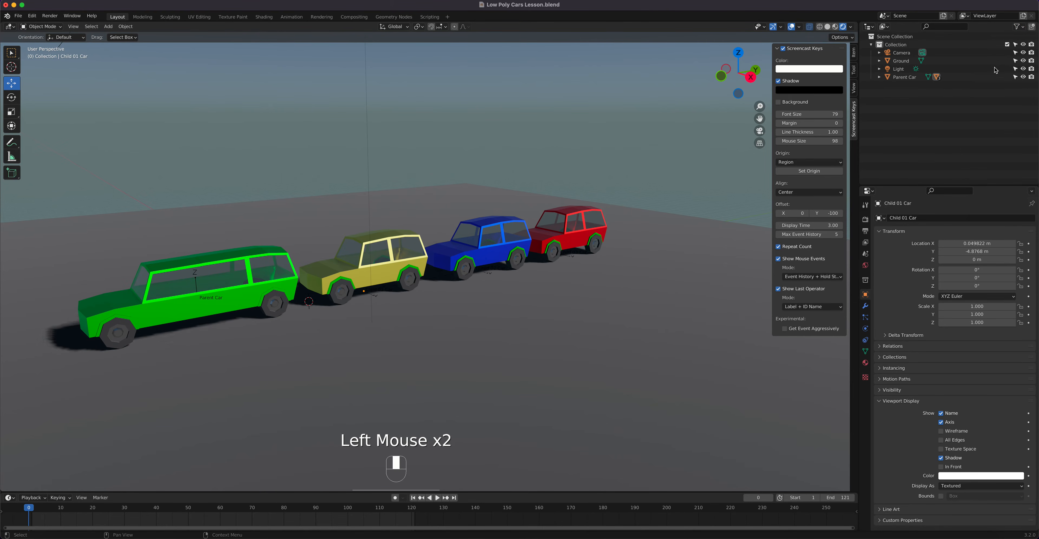
pyautogui.click(1016, 61)
# Try moving the yellow Child 01 Car along X with its two child cars, and cancel the move
pyautogui.click(361, 291)
pyautogui.moveTo(365, 298); pyautogui.dragTo(448, 321, button='middle')
pyautogui.moveTo(450, 319); pyautogui.dragTo(518, 337)
pyautogui.rightClick(517, 337)
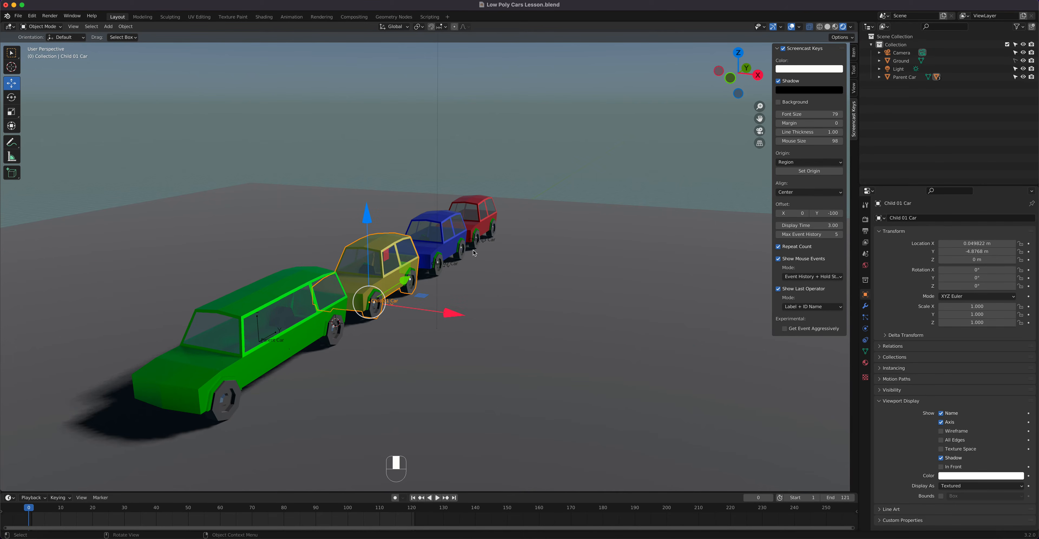
# Try moving the blue Child 02 Car and the red Child 03 Car separately along X, and undo the moves
pyautogui.click(450, 249)
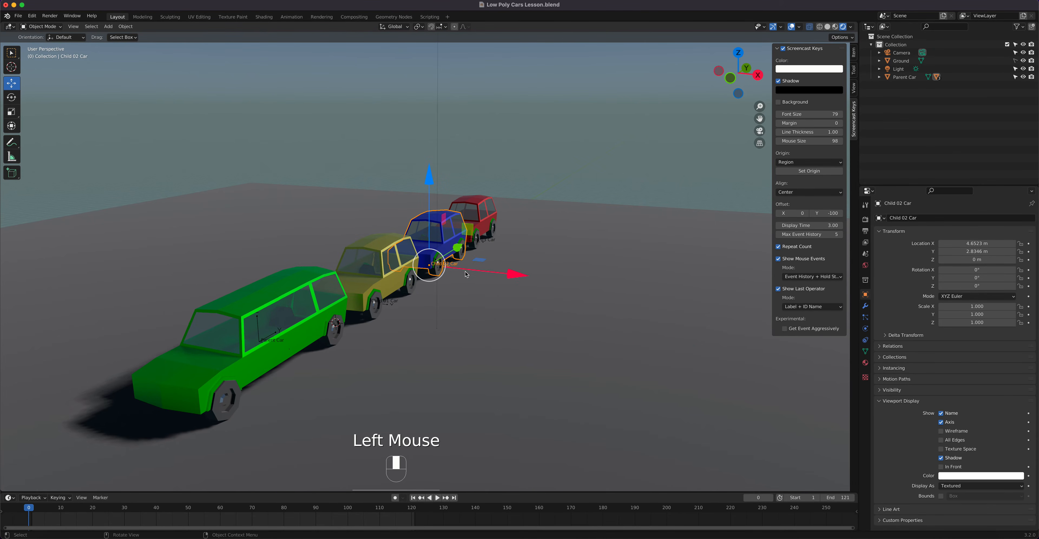
pyautogui.moveTo(519, 275); pyautogui.dragTo(505, 249)
pyautogui.click(470, 206)
pyautogui.moveTo(526, 294); pyautogui.dragTo(526, 294, button='middle')
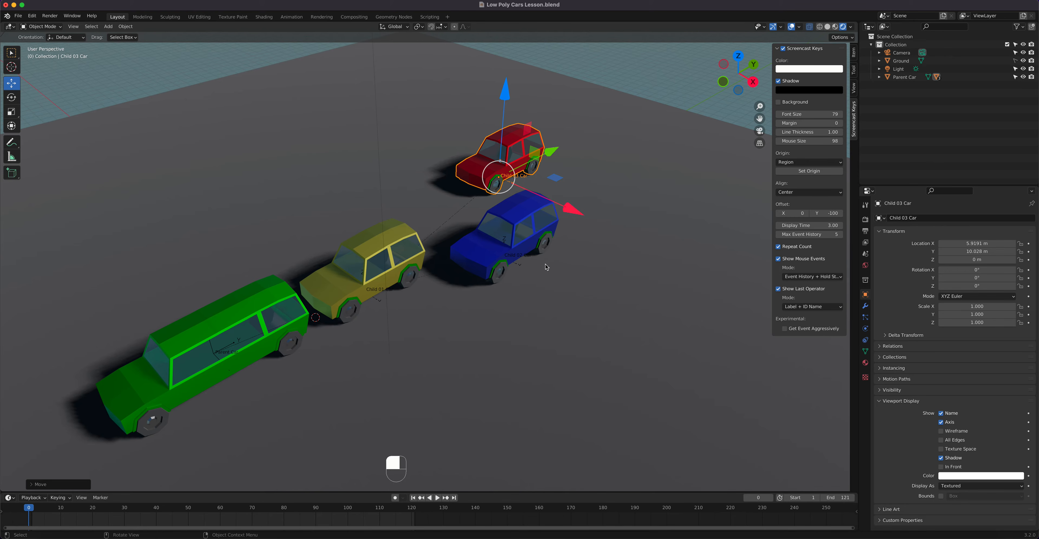
pyautogui.press('super+z')
pyautogui.press('super+z')
pyautogui.press('super+z')
# Select the blue Child 02 Car and the red Child 03 Car together, and each of them on its own
pyautogui.click(546, 158)
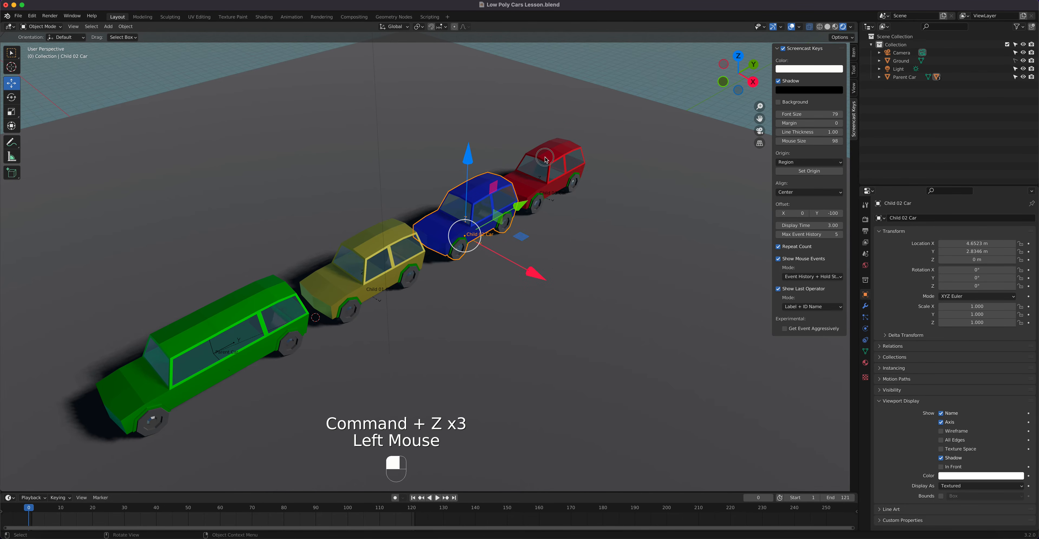
pyautogui.keyDown('shift'); pyautogui.click(554, 170); pyautogui.keyUp('shift')
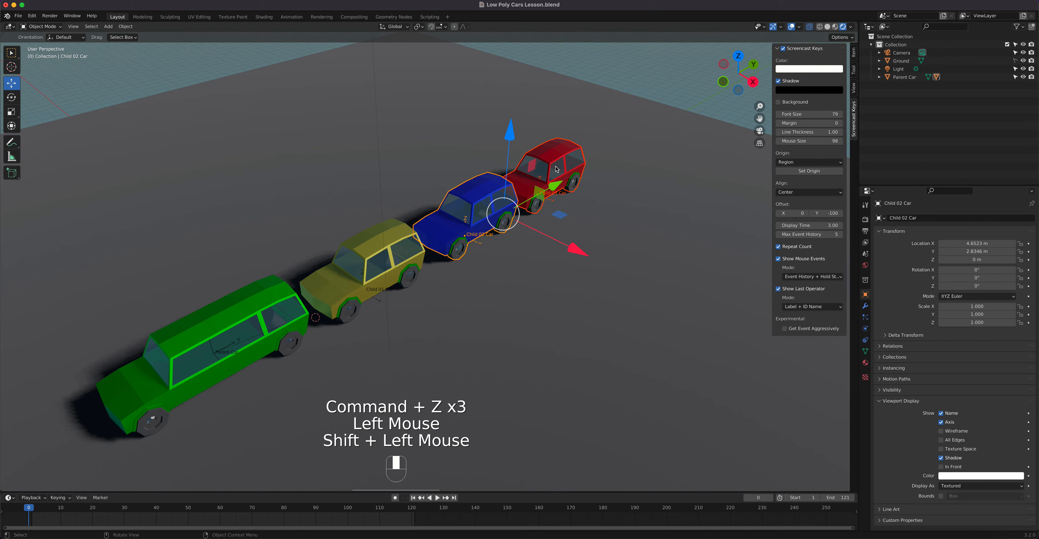
pyautogui.press('shift')
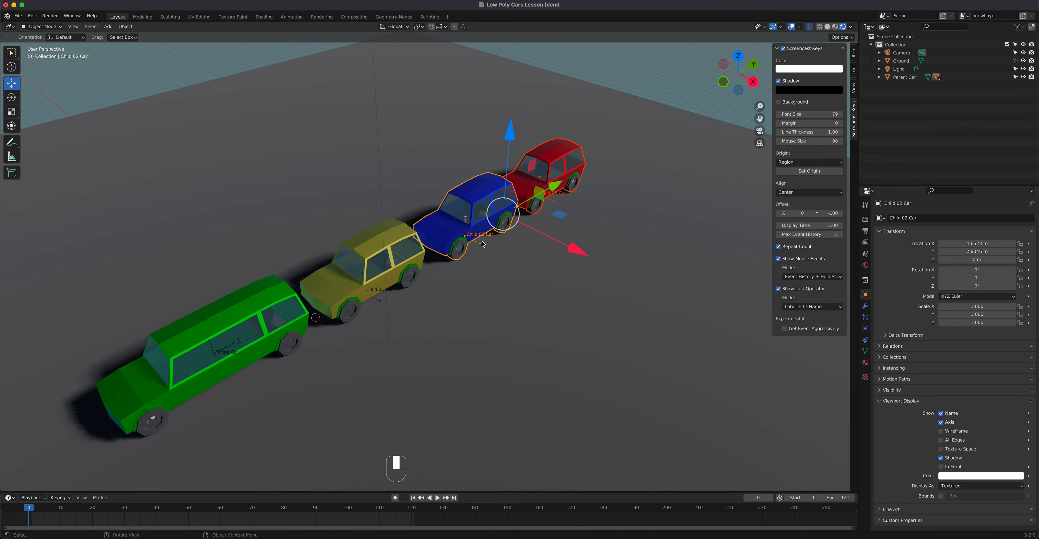
pyautogui.click(551, 171)
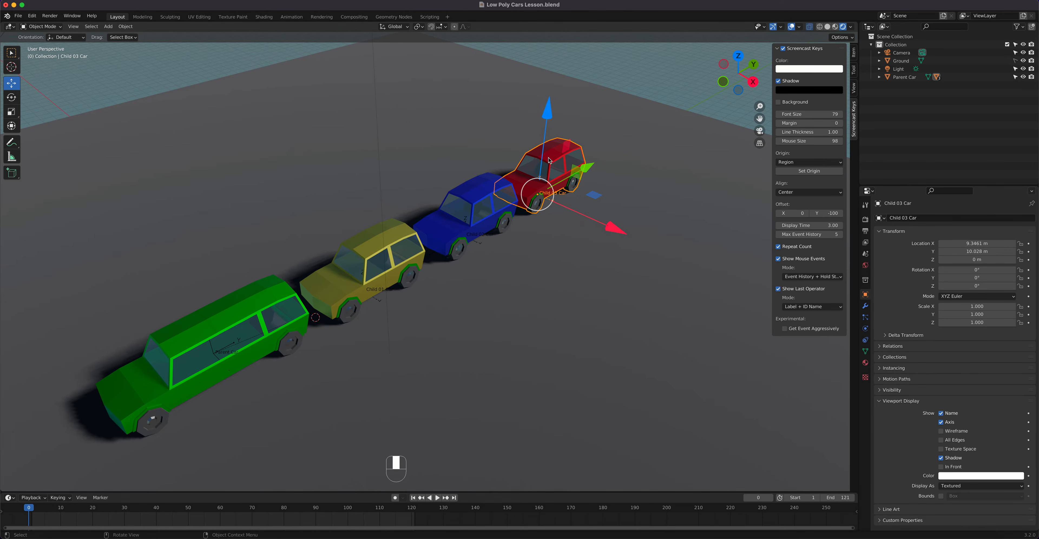
pyautogui.click(472, 236)
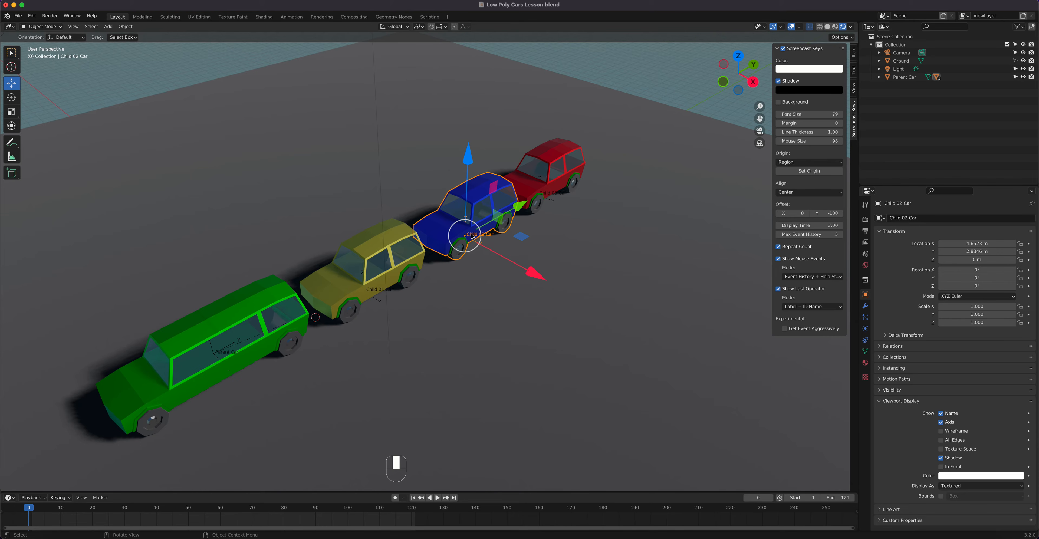
# Try moving the green Parent Car along X with its child cars, and cancel the move
pyautogui.scroll(-3, 423, 269)
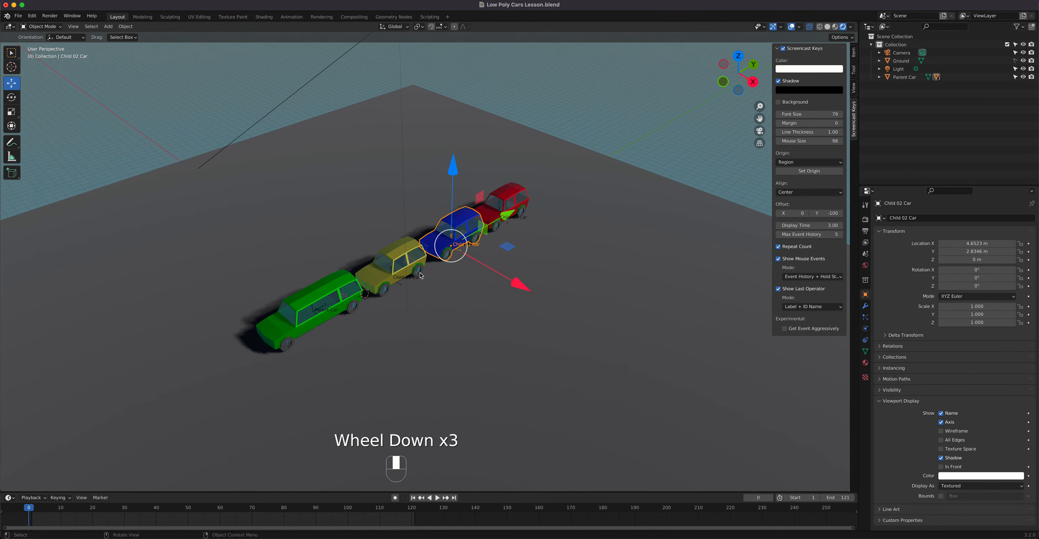
pyautogui.click(311, 332)
pyautogui.moveTo(372, 364); pyautogui.dragTo(380, 339)
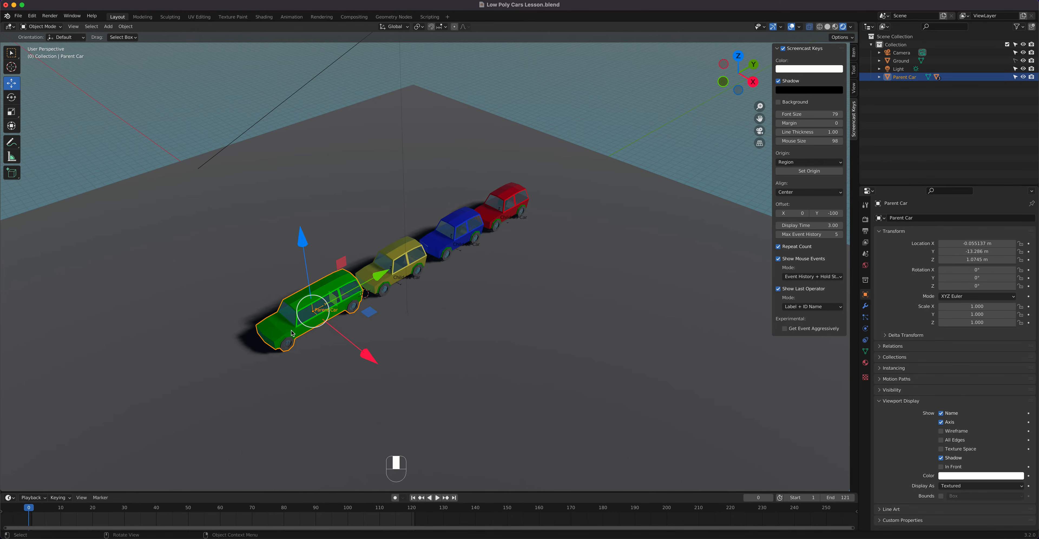
# Try changing the green Parent Car's Y rotation value from the front view, and cancel the change
pyautogui.moveTo(292, 332); pyautogui.dragTo(365, 313, button='middle')
pyautogui.scroll(3, 330, 303)
pyautogui.scroll(1, 330, 302)
pyautogui.scroll(-1, 329, 303)
pyautogui.scroll(-1, 368, 314)
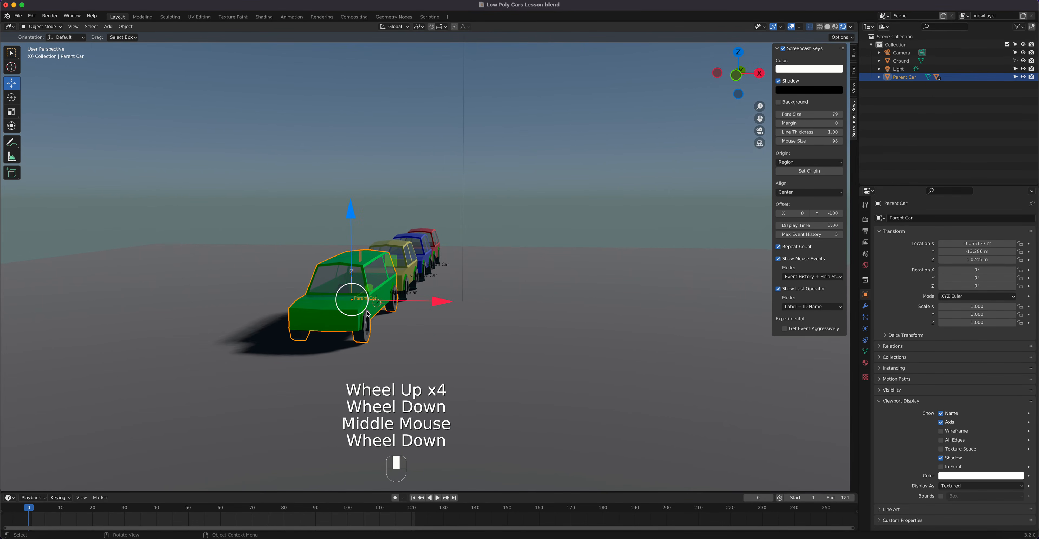
pyautogui.press('KP_1')
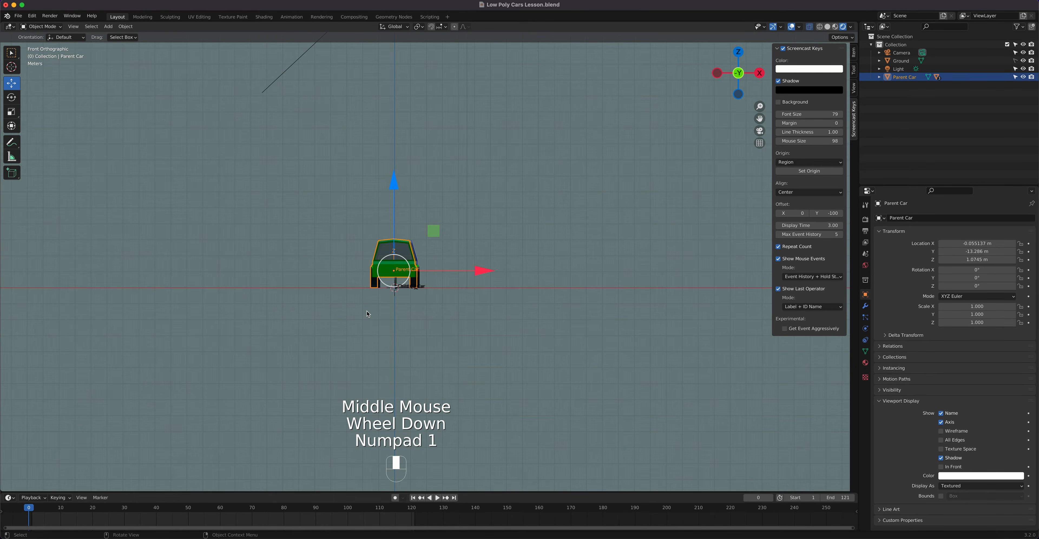
pyautogui.press('`')
pyautogui.scroll(4, 460, 307)
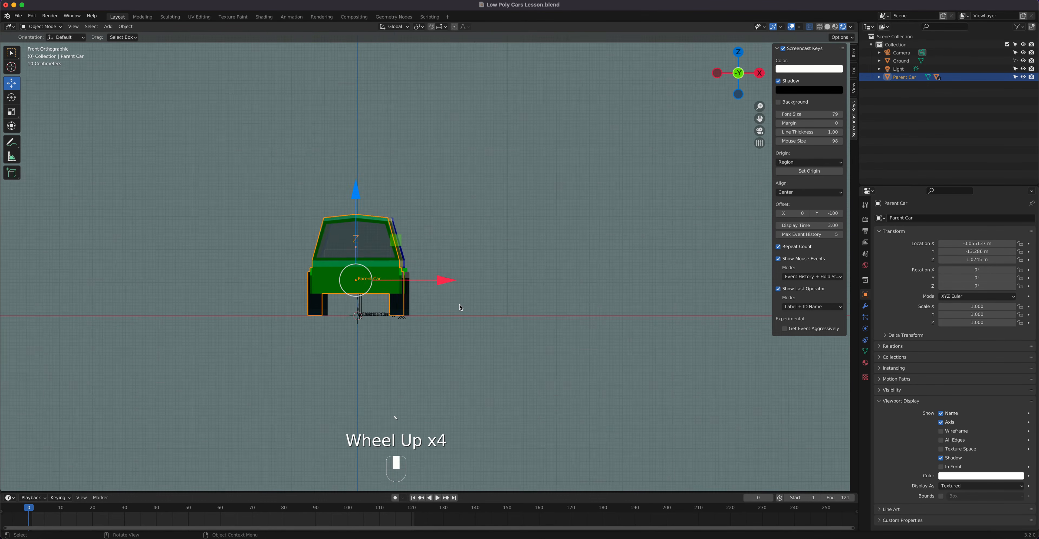
pyautogui.scroll(1, 459, 306)
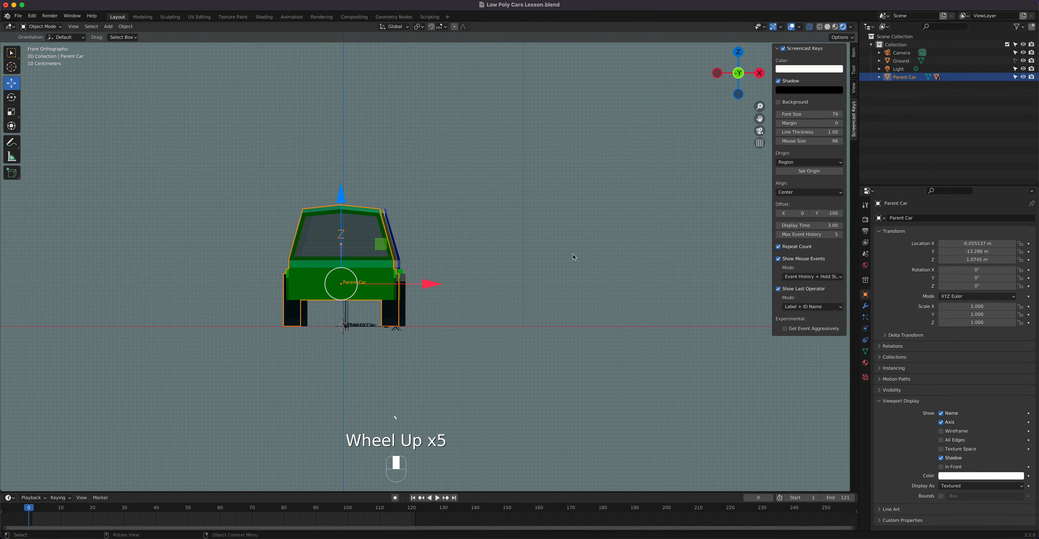
pyautogui.click(854, 54)
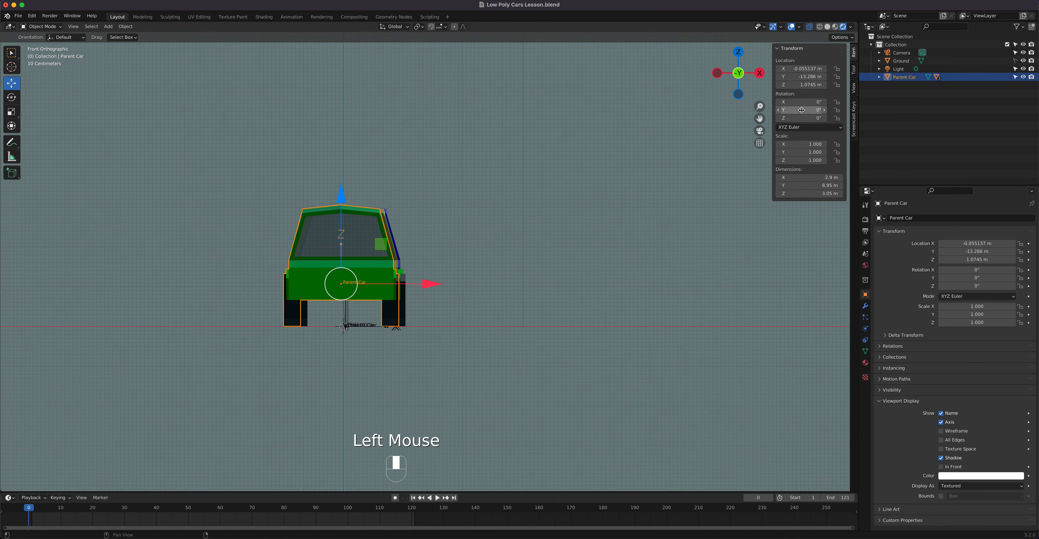
pyautogui.moveTo(802, 110)
pyautogui.mouseDown()
pyautogui.moveTo(780, 110)
pyautogui.moveTo(811, 110)
pyautogui.moveTo(801, 110)
pyautogui.mouseUp()
pyautogui.press('Escape')
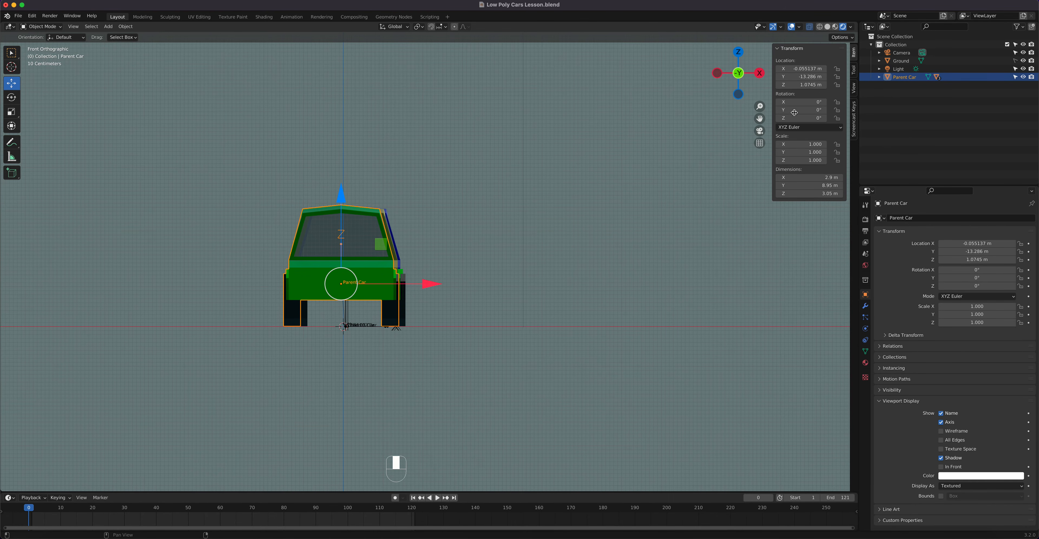
pyautogui.moveTo(794, 111)
pyautogui.mouseDown()
pyautogui.moveTo(762, 111)
pyautogui.moveTo(794, 112)
pyautogui.mouseUp()
# Add a Circle empty at the world origin while in the top view
pyautogui.moveTo(533, 264); pyautogui.dragTo(554, 286, button='middle')
pyautogui.scroll(-4, 554, 286)
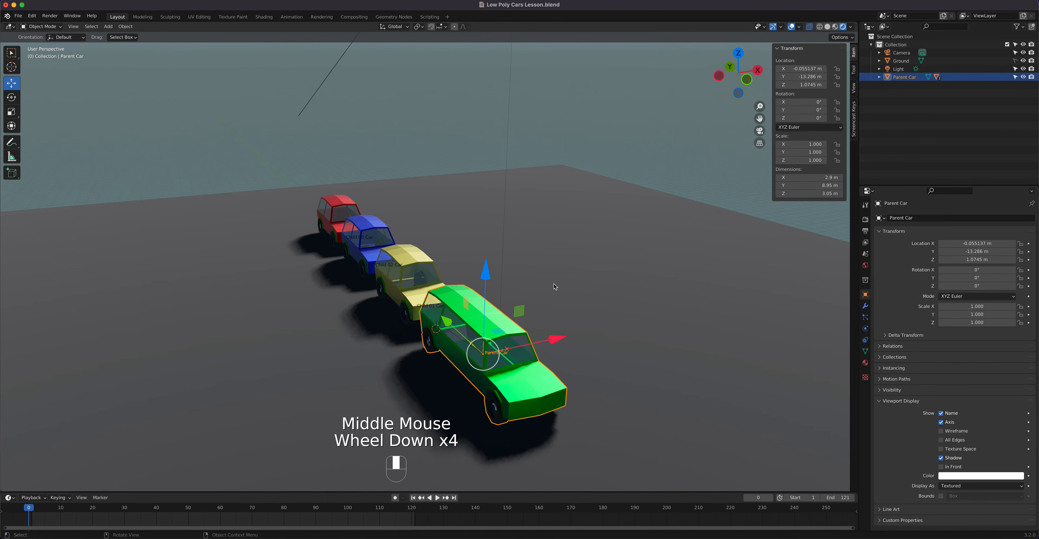
pyautogui.press('KP_7')
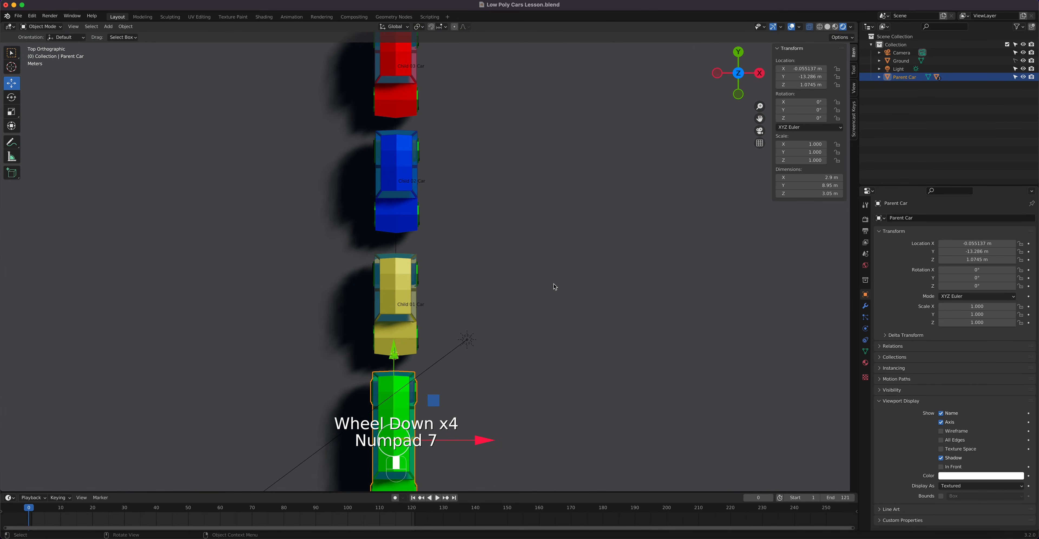
pyautogui.scroll(-3, 549, 286)
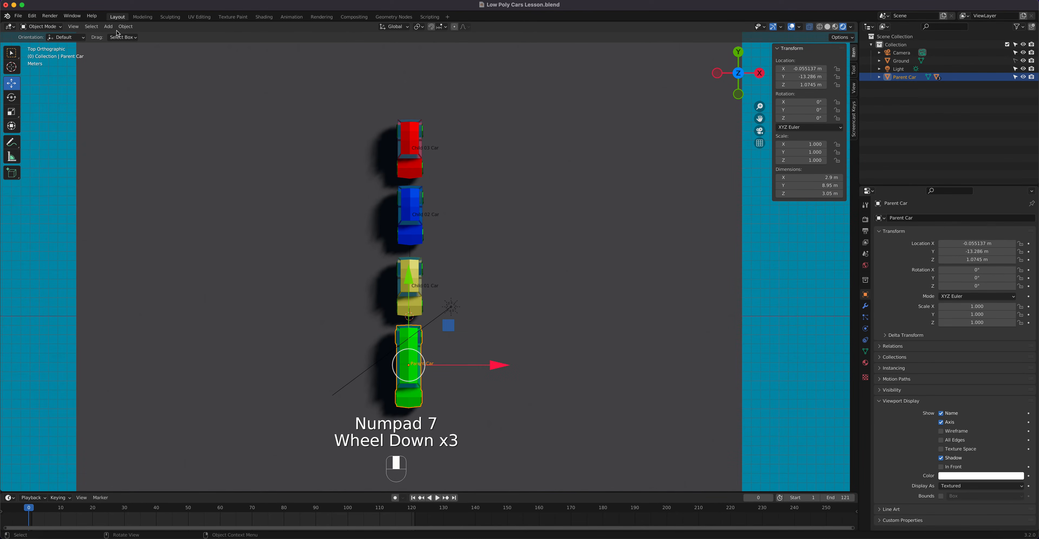
pyautogui.click(108, 26)
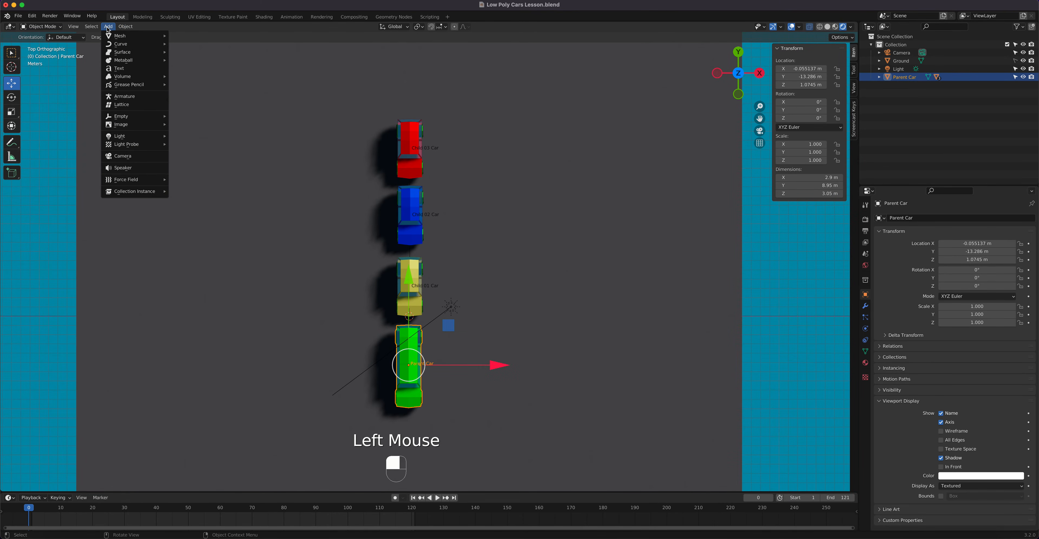
pyautogui.moveTo(137, 117)
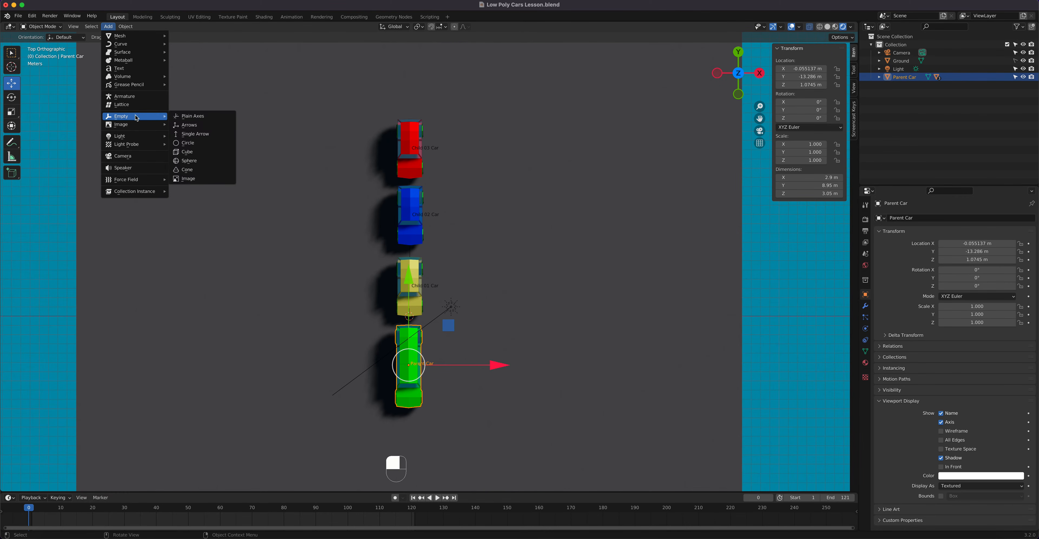
pyautogui.click(206, 144)
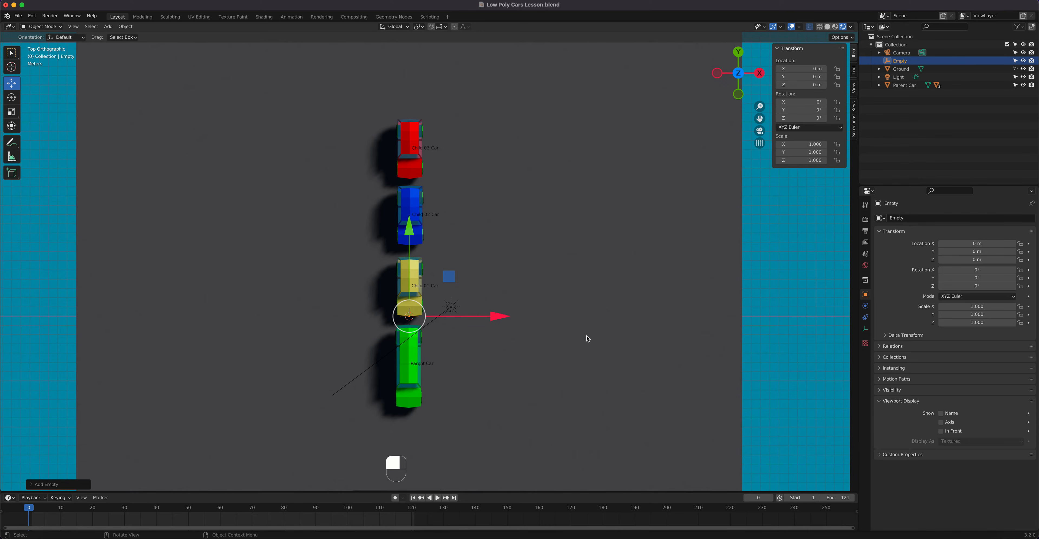
# Move the circle empty in top view to the green Parent Car's front end, at about X -1.39 m and Y -9.84 m
pyautogui.moveTo(480, 356)
pyautogui.mouseDown(button='middle')
pyautogui.moveTo(464, 347)
pyautogui.moveTo(482, 355)
pyautogui.mouseUp(button='middle')
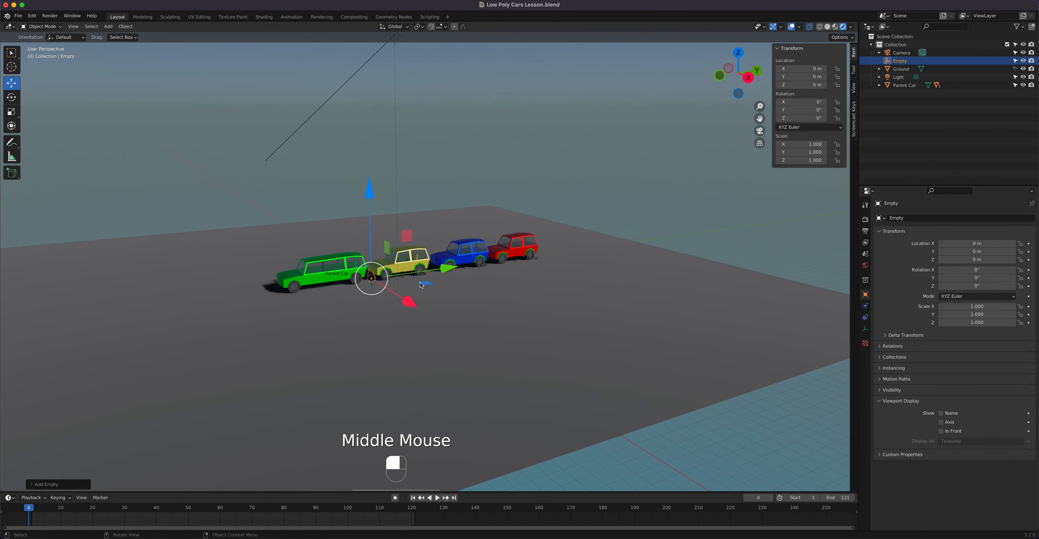
pyautogui.scroll(4, 419, 285)
pyautogui.scroll(1, 419, 285)
pyautogui.moveTo(419, 285); pyautogui.dragTo(245, 339, button='middle')
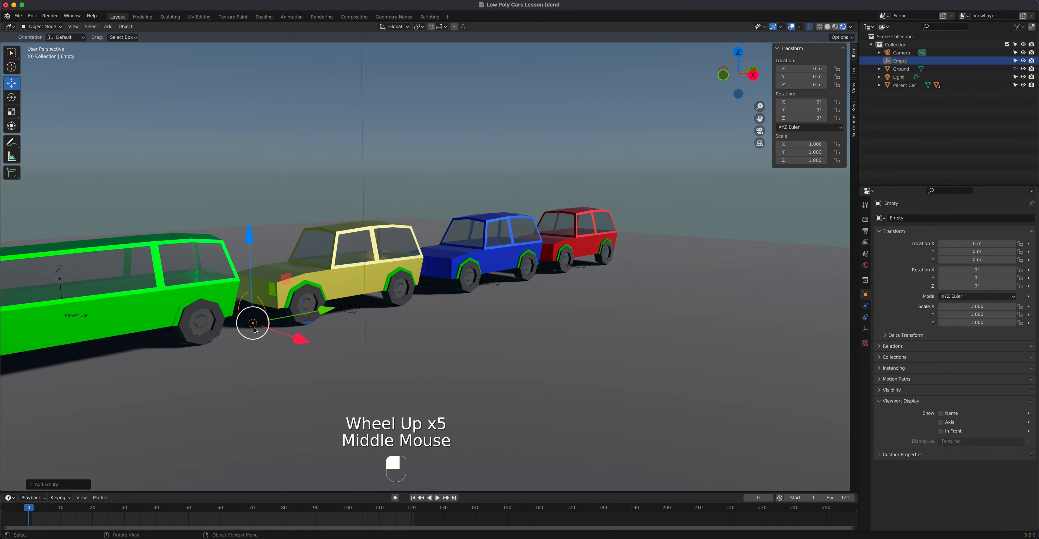
pyautogui.scroll(-2, 329, 343)
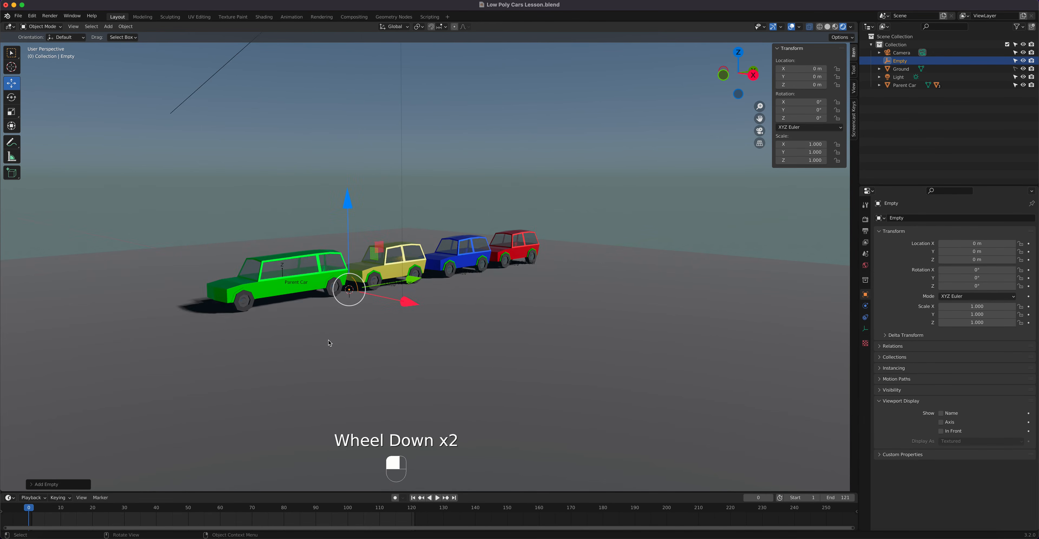
pyautogui.scroll(-1, 337, 338)
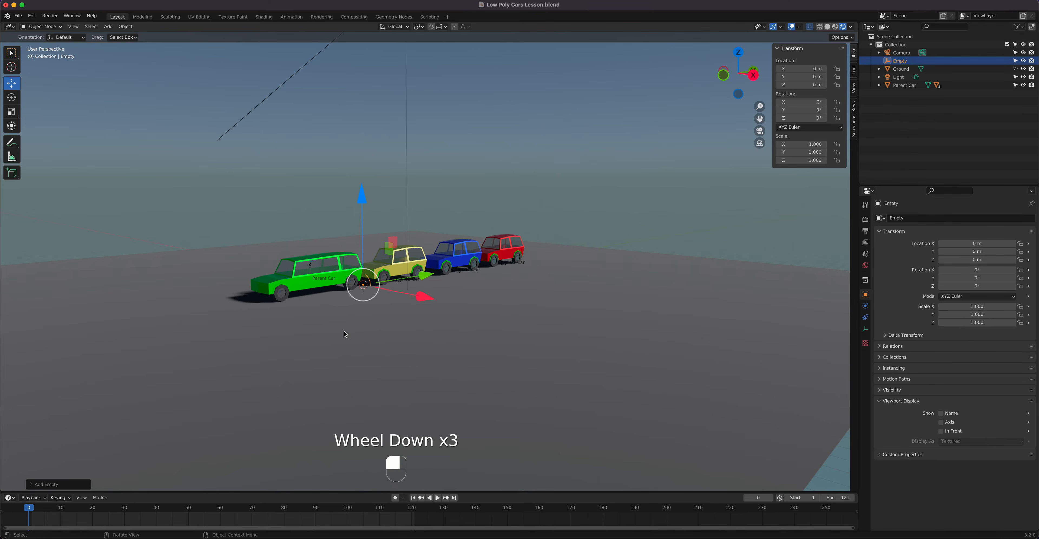
pyautogui.press('KP_7')
pyautogui.press('g')
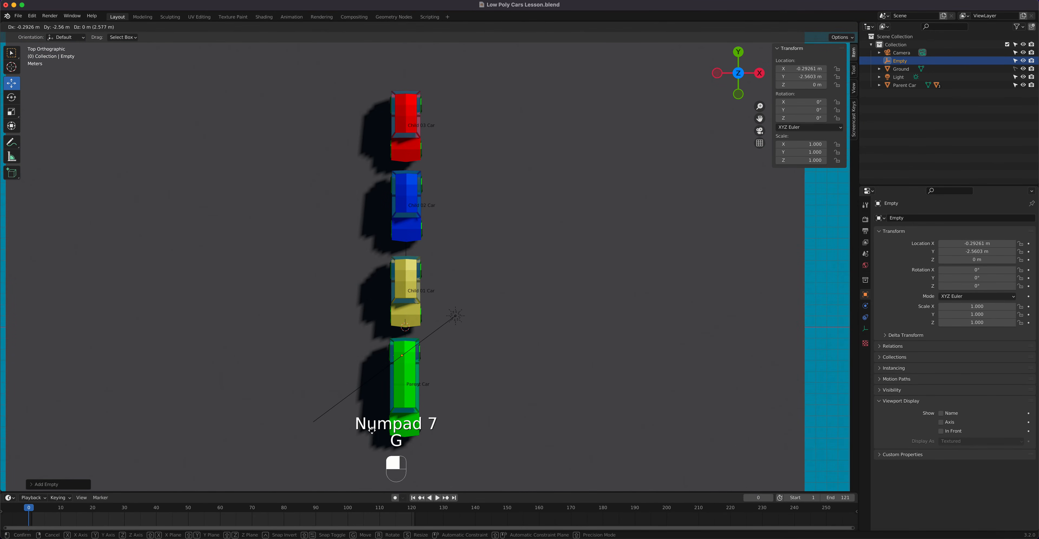
pyautogui.click(358, 486)
# Shift the circle empty along Y to about -8.74 m
pyautogui.moveTo(400, 457); pyautogui.dragTo(473, 374, button='middle')
pyautogui.scroll(2, 433, 340)
pyautogui.scroll(2, 435, 339)
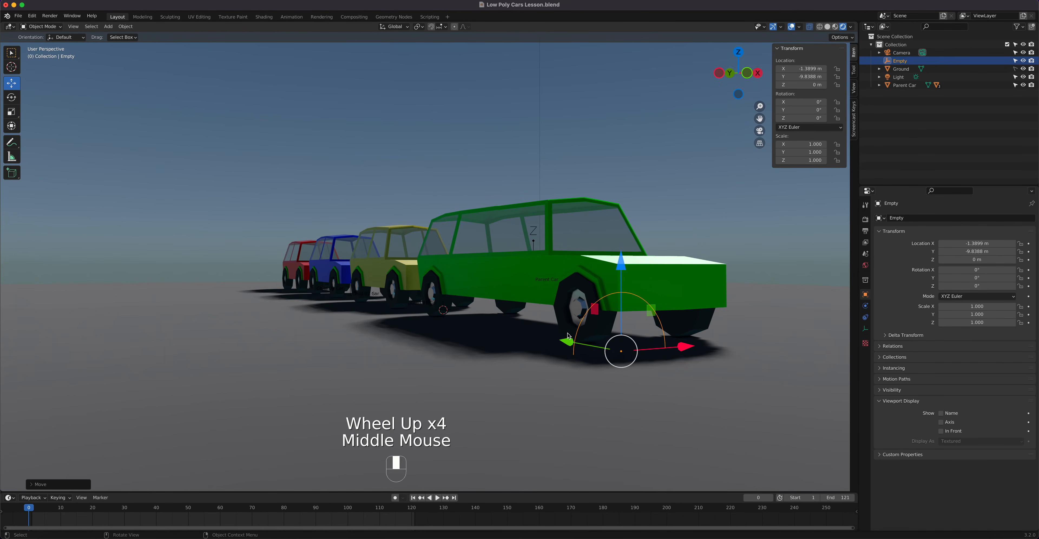
pyautogui.moveTo(568, 342); pyautogui.dragTo(522, 330)
pyautogui.moveTo(522, 329)
pyautogui.mouseDown(button='middle')
pyautogui.moveTo(576, 341)
pyautogui.moveTo(530, 337)
pyautogui.mouseUp(button='middle')
# Parent the green Parent Car to the circle empty with the Object option, using Solid shading to reach the empty
pyautogui.press('KP_1')
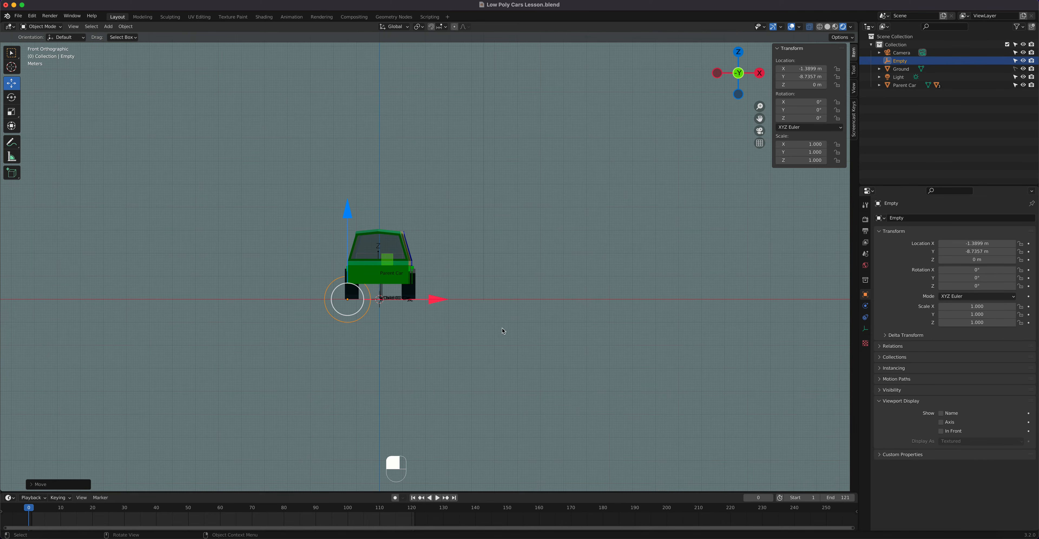
pyautogui.click(376, 278)
pyautogui.moveTo(376, 278); pyautogui.dragTo(509, 292, button='middle')
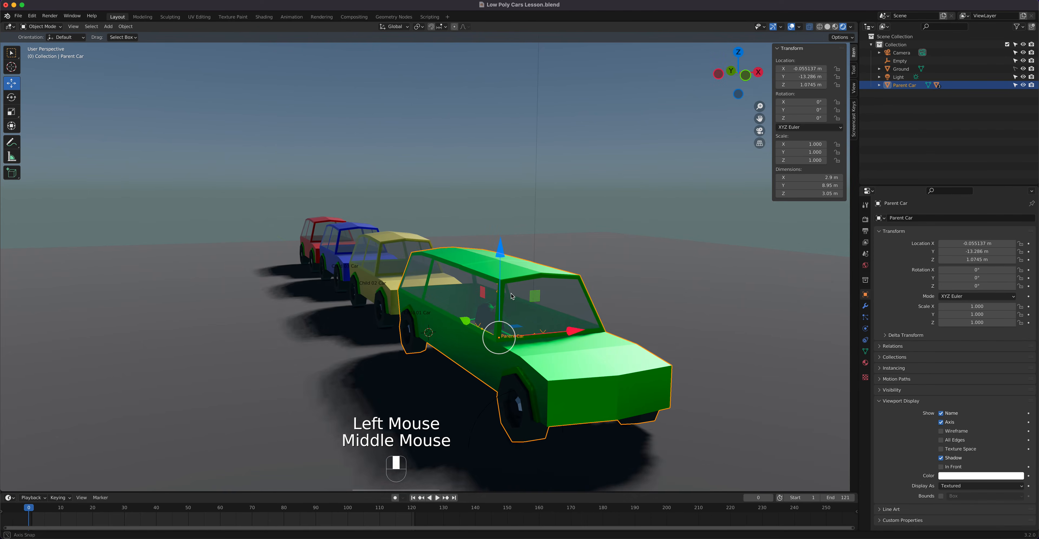
pyautogui.scroll(-2, 514, 299)
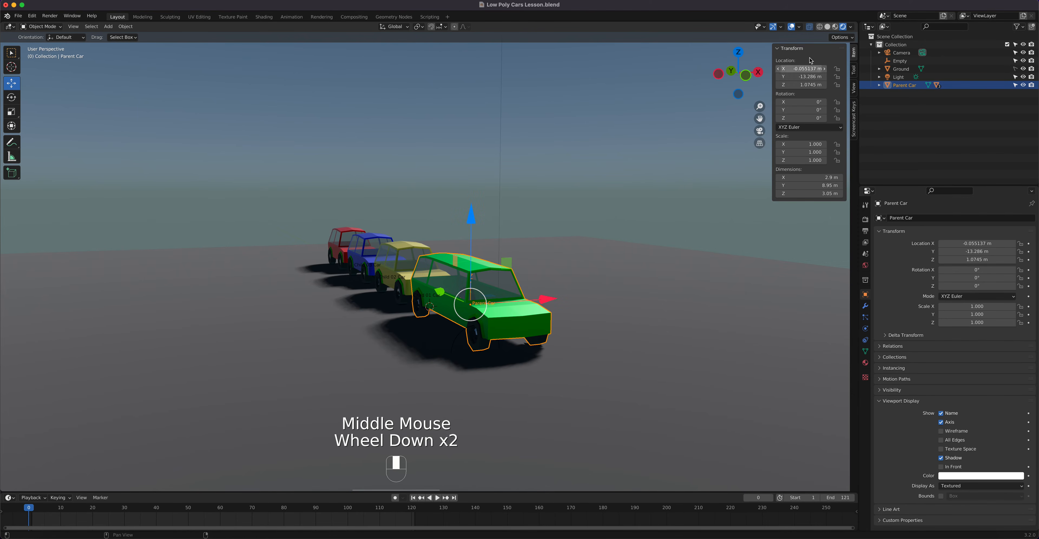
pyautogui.click(827, 26)
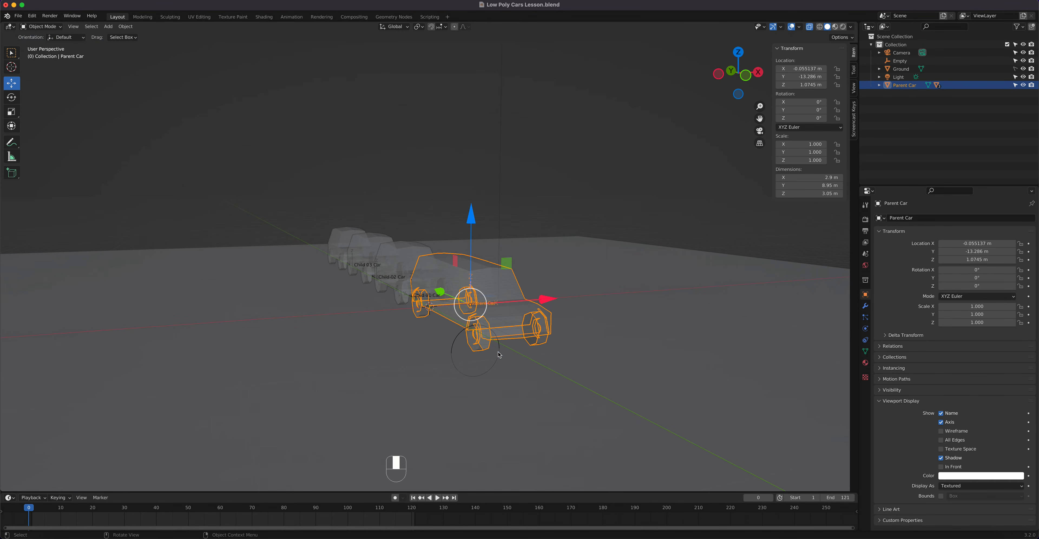
pyautogui.scroll(1, 499, 355)
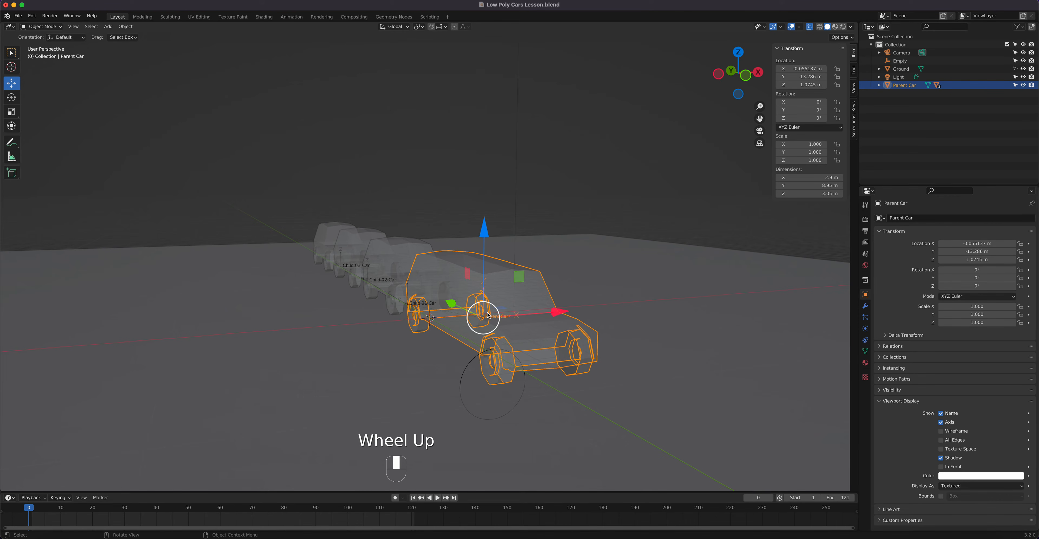
pyautogui.keyDown('shift'); pyautogui.click(467, 370); pyautogui.keyUp('shift')
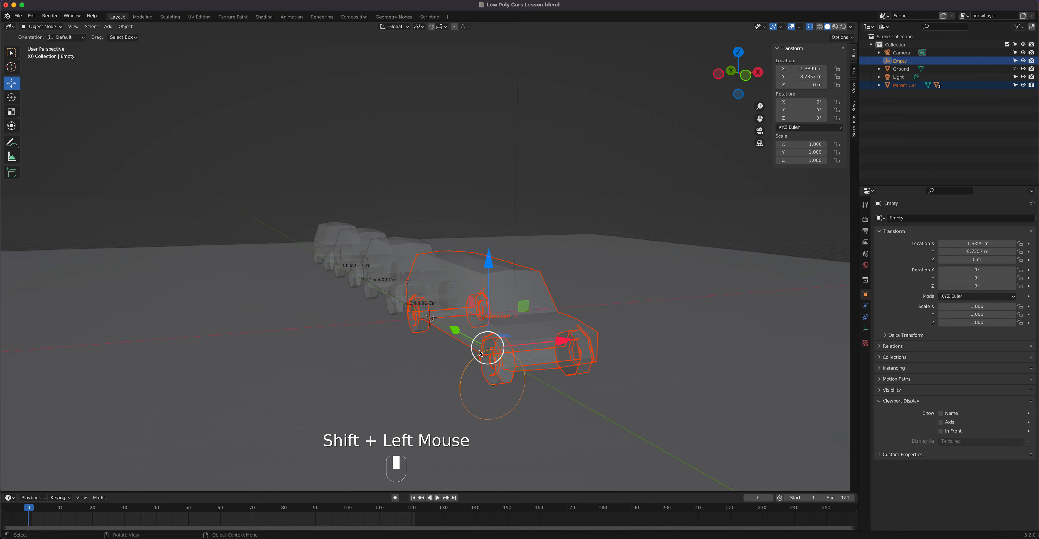
pyautogui.hotkey('ctrl', 'p')
pyautogui.click(512, 369)
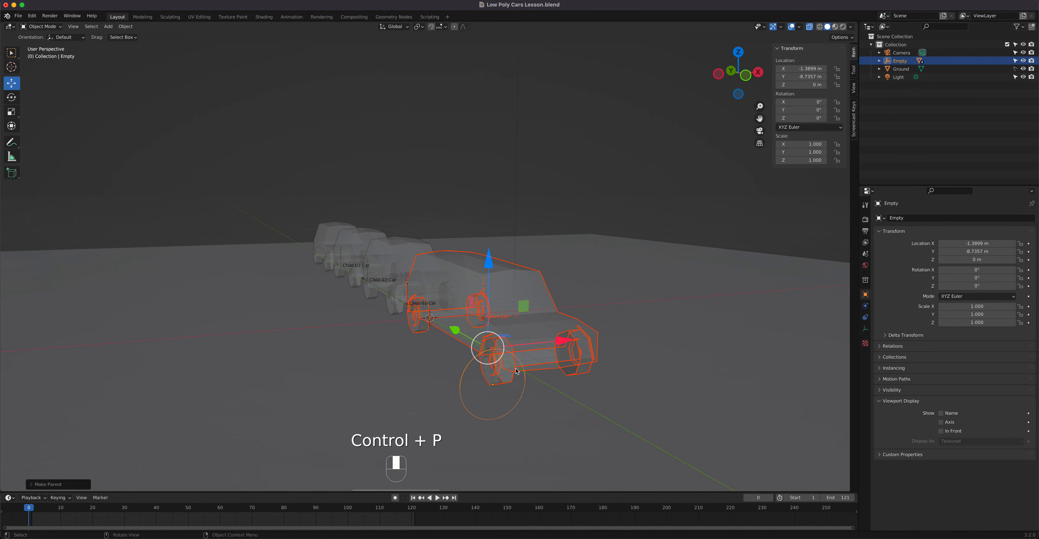
# Return the viewport to Rendered shading and try moving the circle empty along Y with all four cars, cancelling the move
pyautogui.click(842, 26)
pyautogui.click(473, 375)
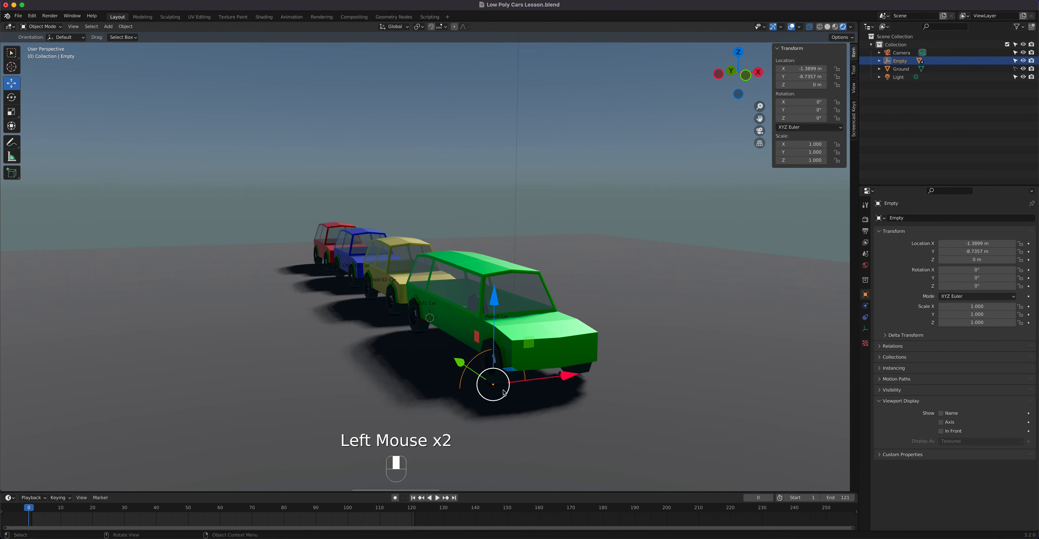
pyautogui.scroll(-1, 445, 364)
pyautogui.moveTo(446, 338); pyautogui.dragTo(501, 372)
pyautogui.rightClick(501, 371)
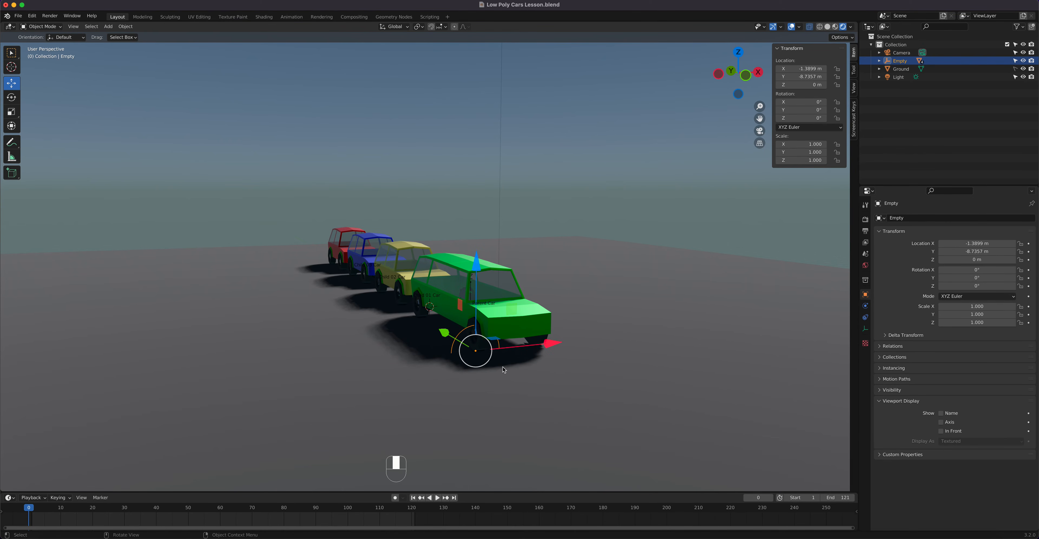
pyautogui.moveTo(535, 359); pyautogui.dragTo(526, 399, button='middle')
pyautogui.scroll(-1, 488, 376)
pyautogui.scroll(3, 489, 375)
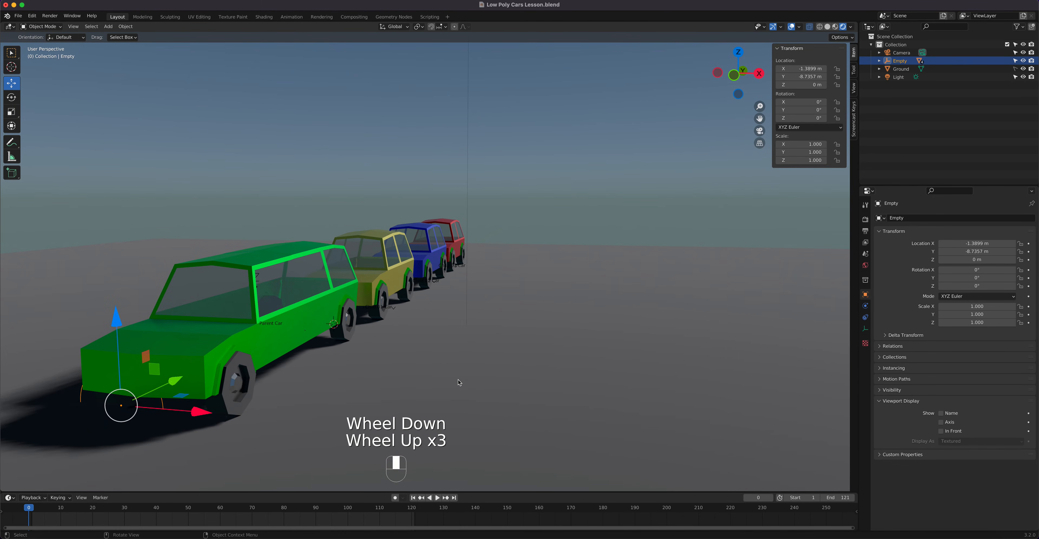
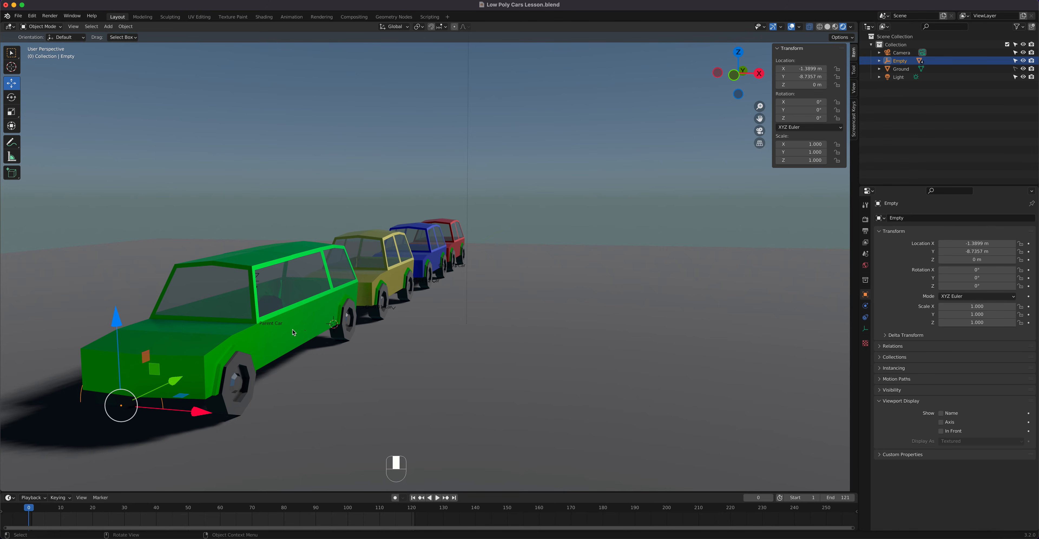
# Move the circle empty along Y to about 3.35 m and insert a single keyframe on its Y location at frame 0
pyautogui.scroll(-3, 323, 331)
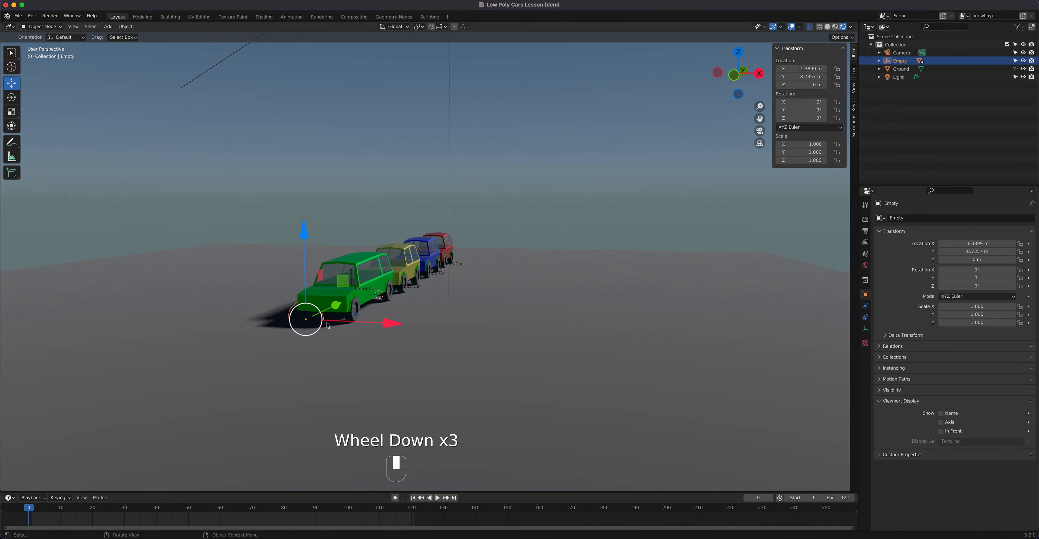
pyautogui.moveTo(336, 306); pyautogui.dragTo(400, 268)
pyautogui.moveTo(404, 283); pyautogui.dragTo(482, 335, button='middle')
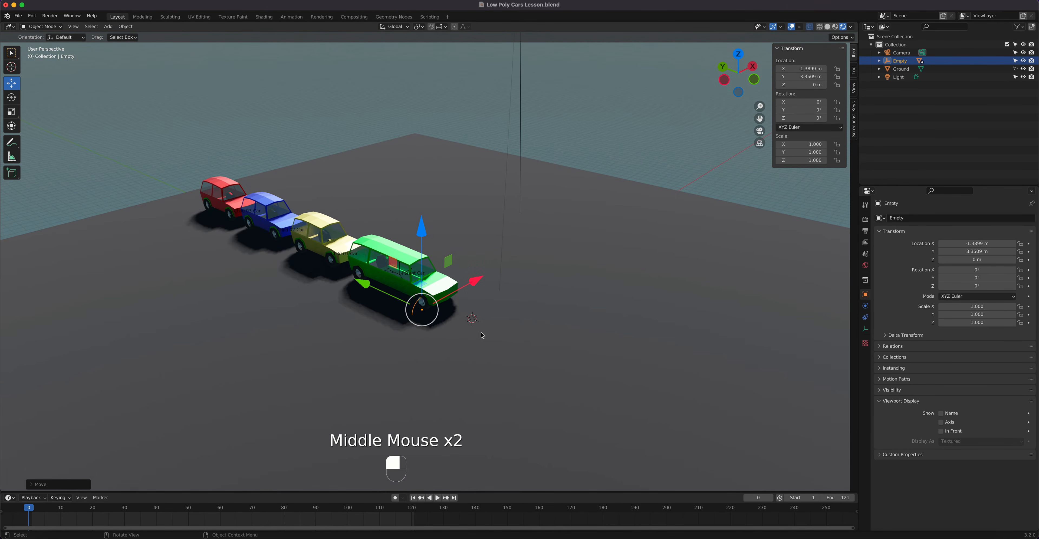
pyautogui.rightClick(797, 76)
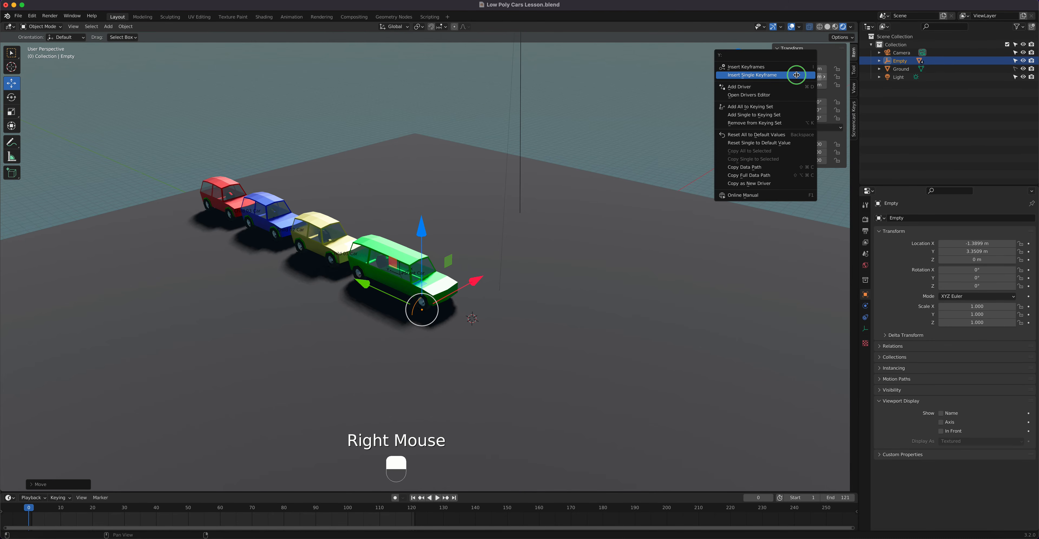
pyautogui.click(797, 75)
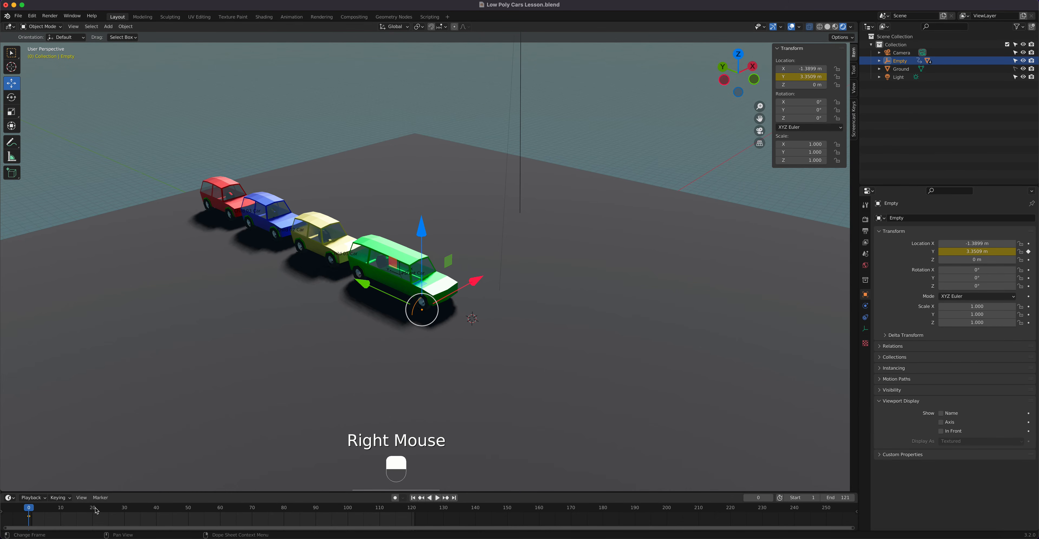
# Go to frame 100 and set the animation range to start at frame 0 and end at frame 100
pyautogui.moveTo(34, 511); pyautogui.dragTo(349, 519)
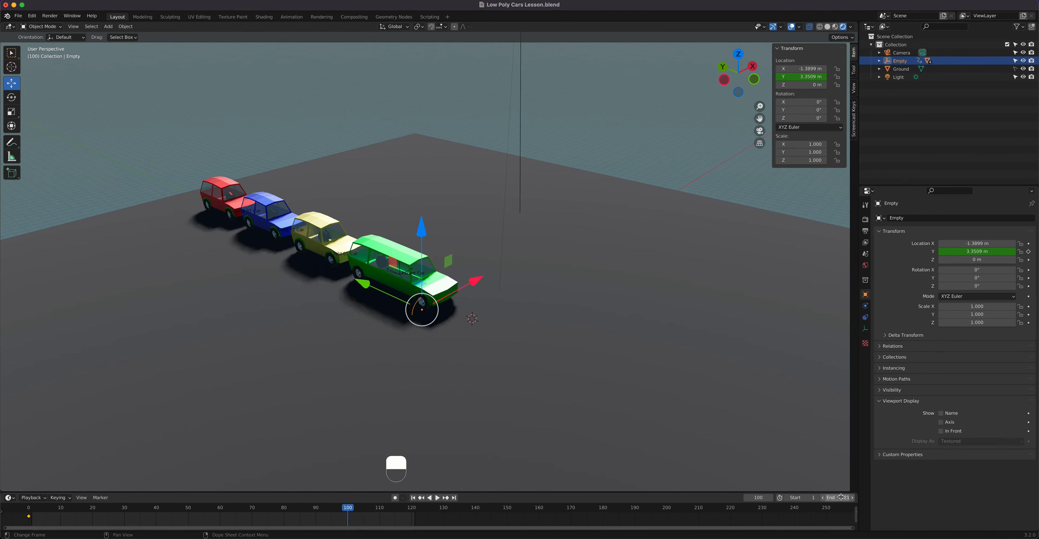
pyautogui.click(827, 498)
pyautogui.write('100')
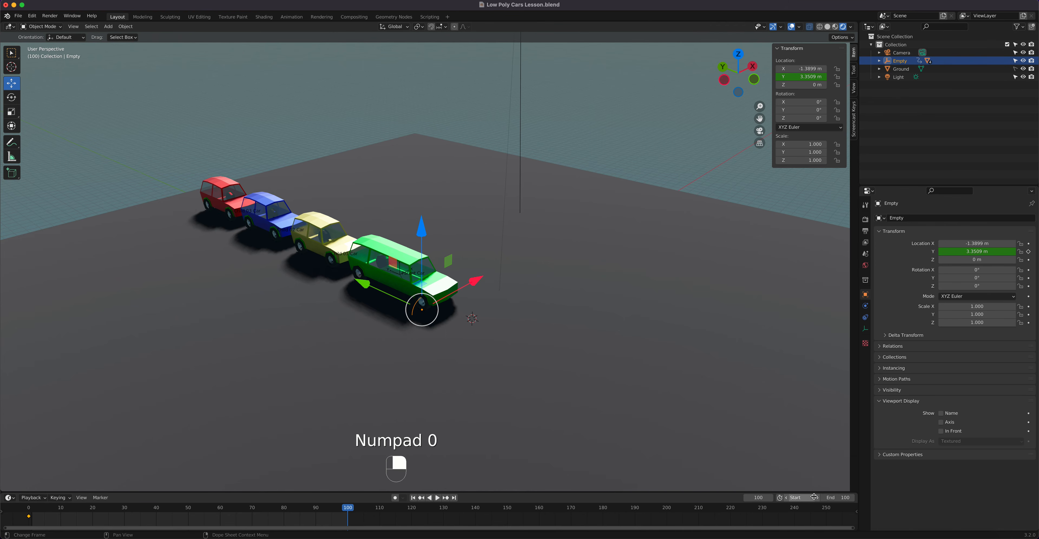
pyautogui.press('KP_Enter')
pyautogui.click(814, 497)
pyautogui.write('0.')
pyautogui.click(832, 498)
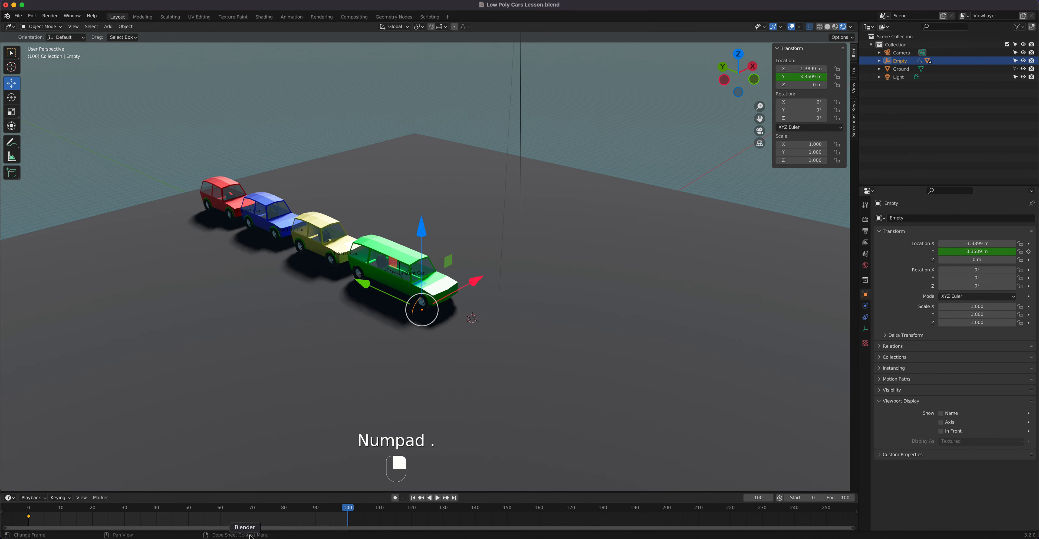
pyautogui.moveTo(256, 524); pyautogui.dragTo(477, 525, button='middle')
pyautogui.scroll(2, 477, 524)
pyautogui.scroll(3, 477, 524)
pyautogui.scroll(1, 479, 526)
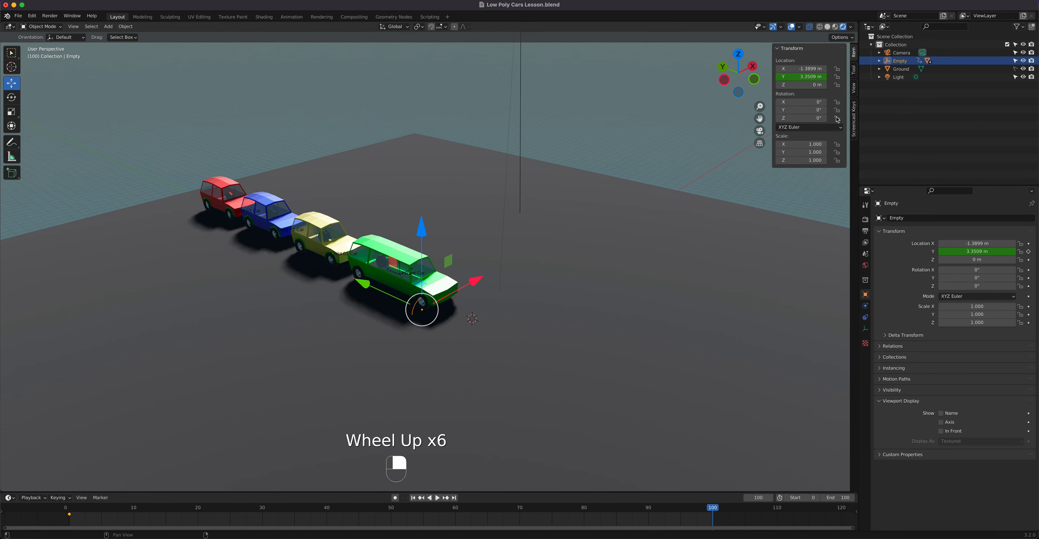
# Move the circle empty along Y to about -15.83 m and keyframe its Y location at frame 100
pyautogui.moveTo(363, 286); pyautogui.dragTo(678, 424)
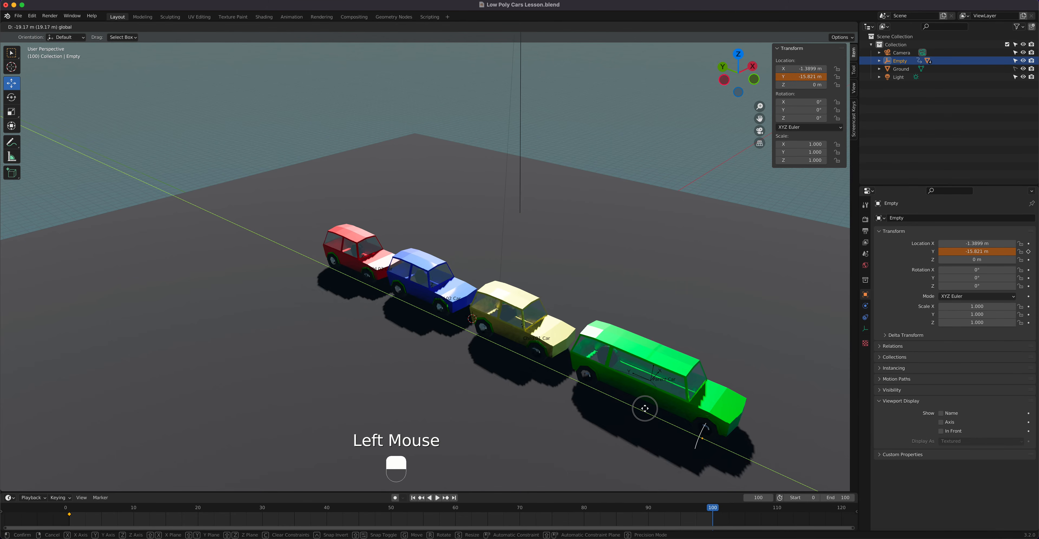
pyautogui.rightClick(793, 77)
pyautogui.click(793, 78)
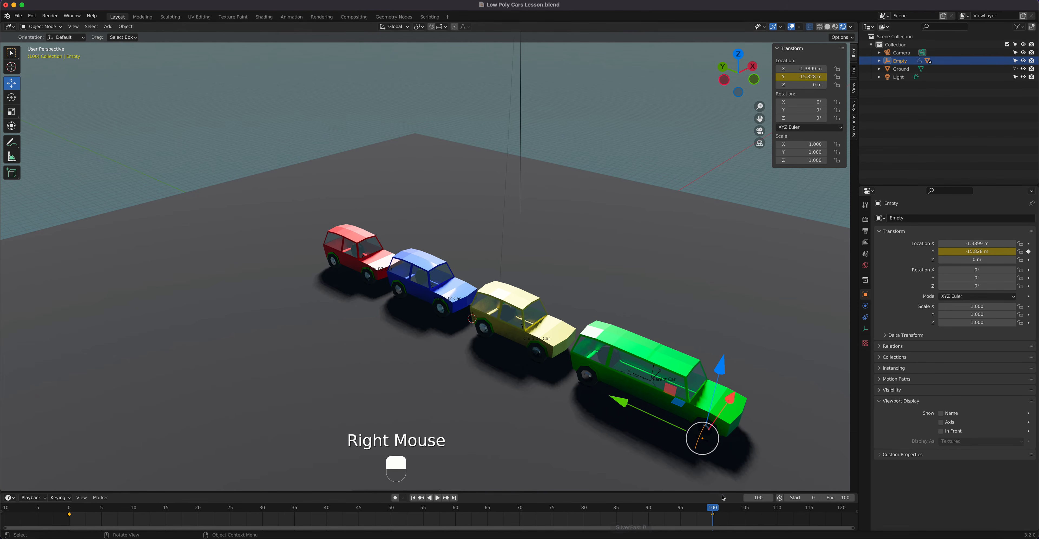
# Play the motion from the start, stop at frame 50 and keyframe the empty's Y rotation at 0° there
pyautogui.moveTo(713, 510); pyautogui.dragTo(103, 535)
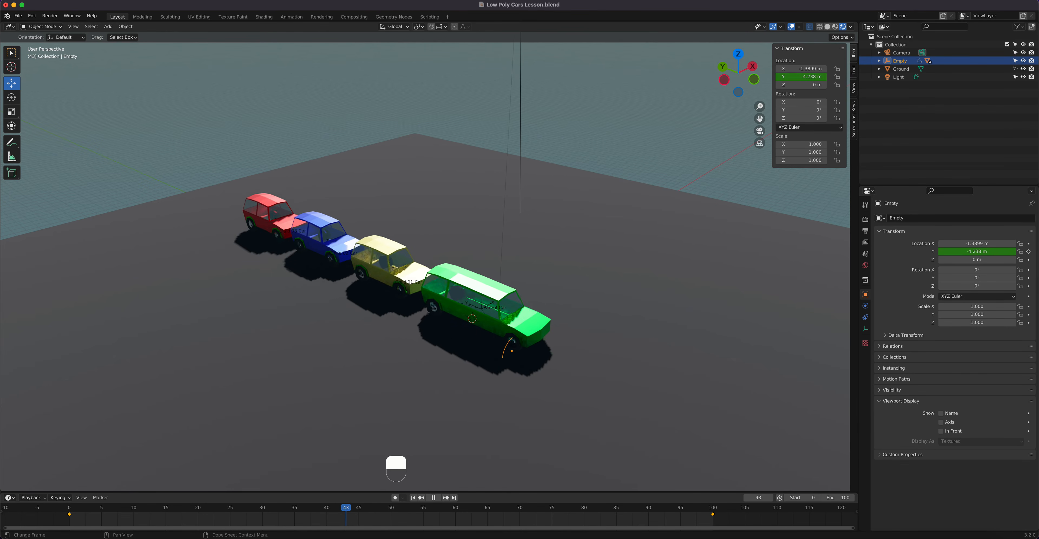
pyautogui.press('space')
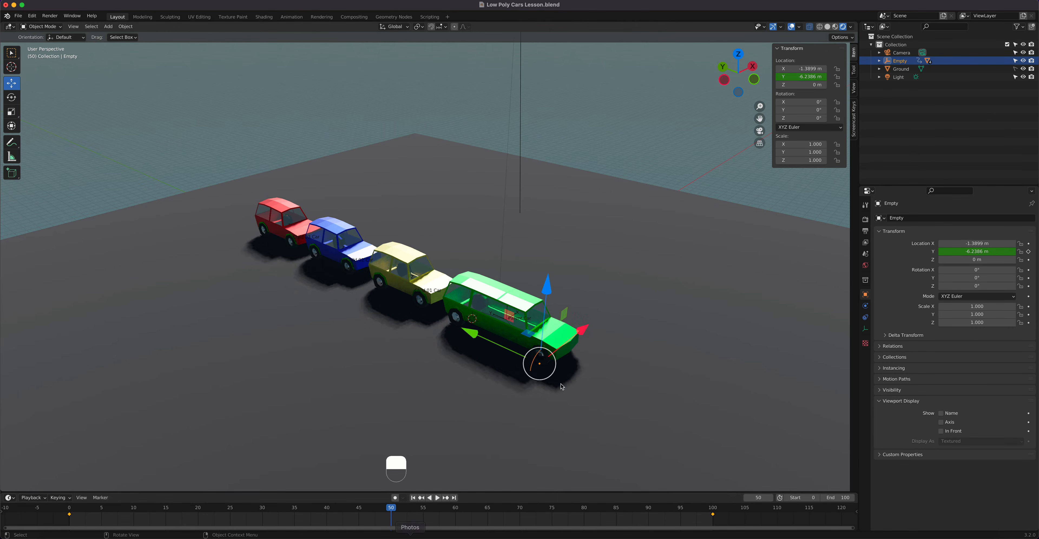
pyautogui.rightClick(792, 110)
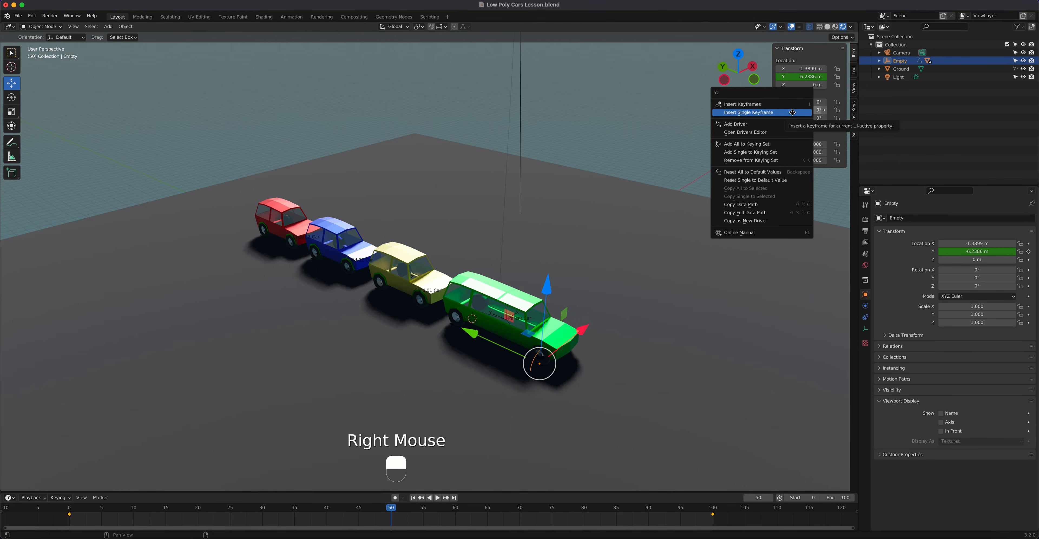
pyautogui.click(793, 112)
# In front view at frame 100, set the empty's Y rotation to about -49.2° and insert a single keyframe
pyautogui.moveTo(549, 382); pyautogui.dragTo(526, 370, button='middle')
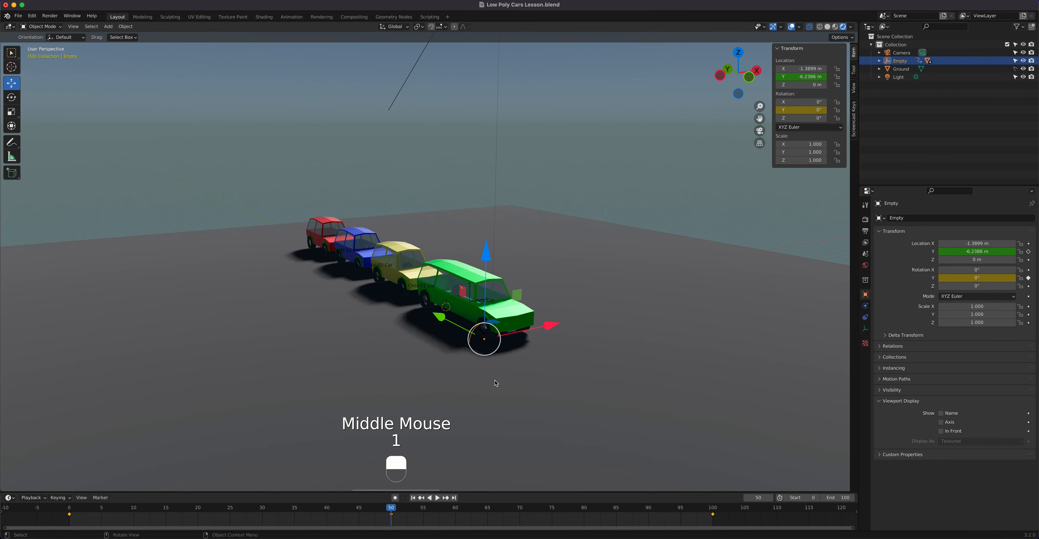
pyautogui.press('`')
pyautogui.click(449, 355)
pyautogui.scroll(3, 399, 314)
pyautogui.scroll(1, 400, 313)
pyautogui.moveTo(393, 509); pyautogui.dragTo(713, 521)
pyautogui.moveTo(803, 110); pyautogui.dragTo(783, 110)
pyautogui.rightClick(800, 110)
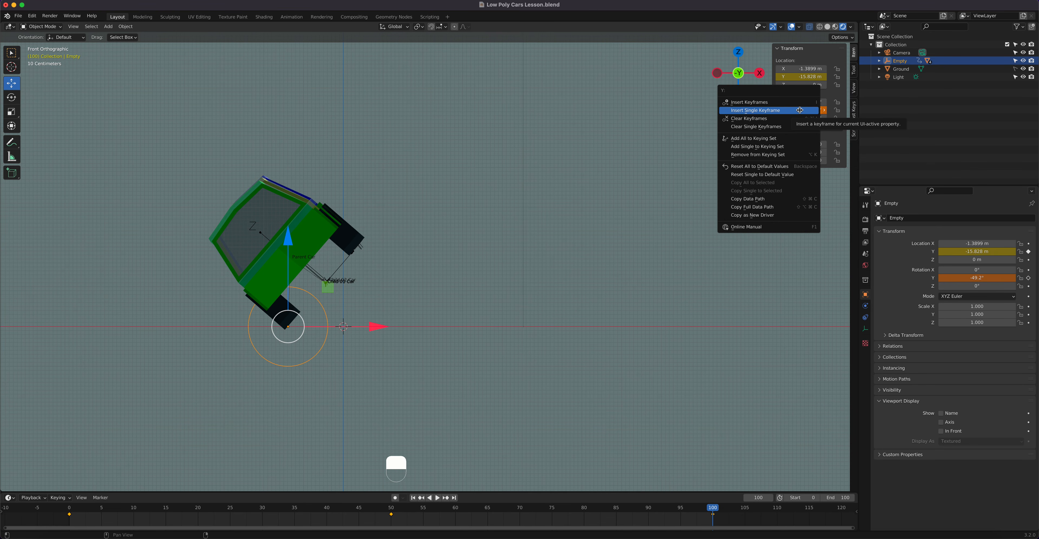
pyautogui.click(800, 110)
# Play back the cars' movement and tilt in a perspective view, and select the yellow Child 01 Car
pyautogui.scroll(-3, 548, 314)
pyautogui.moveTo(531, 313); pyautogui.dragTo(500, 314, button='middle')
pyautogui.scroll(-2, 500, 315)
pyautogui.scroll(2, 502, 309)
pyautogui.scroll(-2, 501, 308)
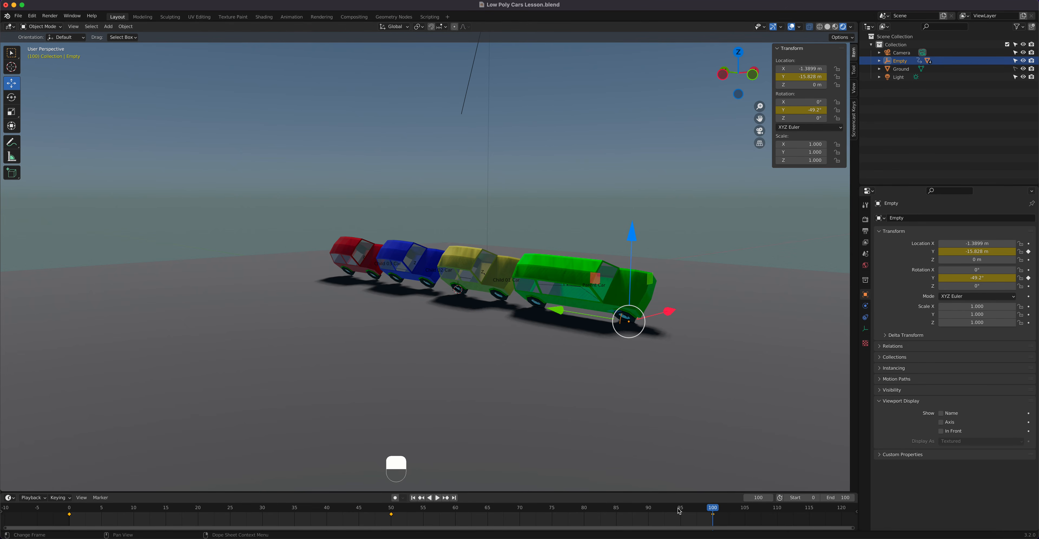
pyautogui.moveTo(714, 509); pyautogui.dragTo(327, 519)
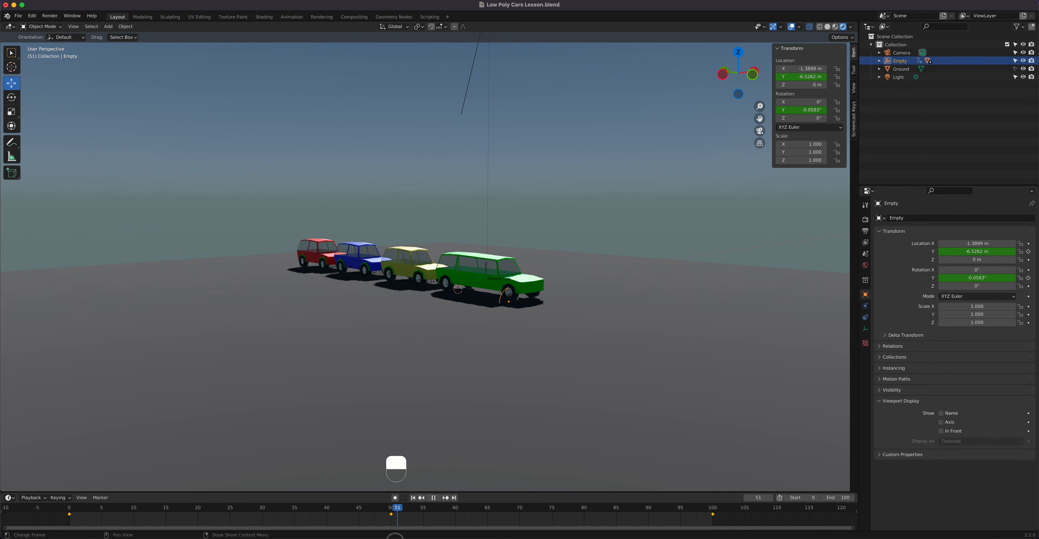
pyautogui.click(406, 285)
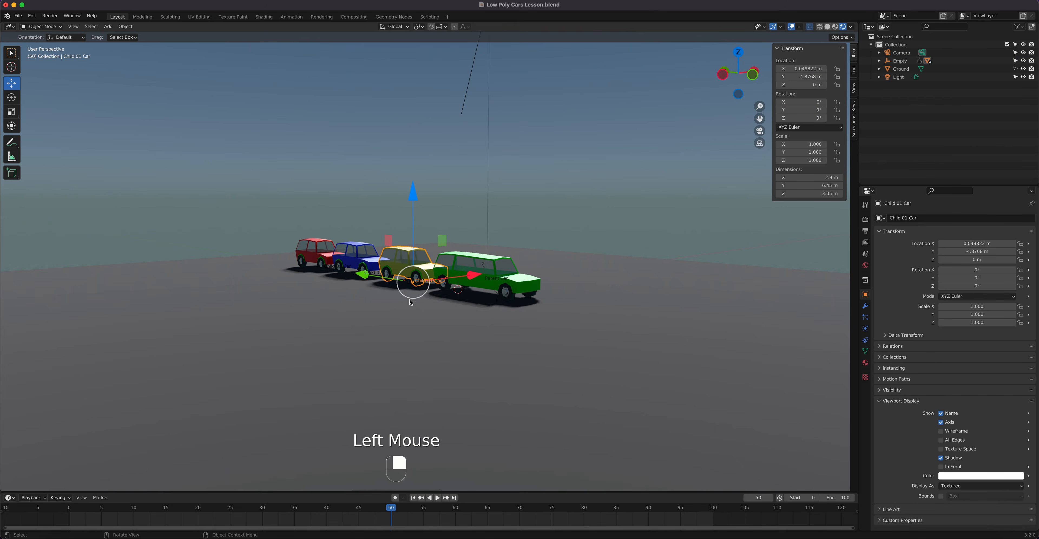
# Try rotating the yellow Child 01 Car to 51.6° about Y at frame 73
pyautogui.moveTo(395, 512); pyautogui.dragTo(541, 521)
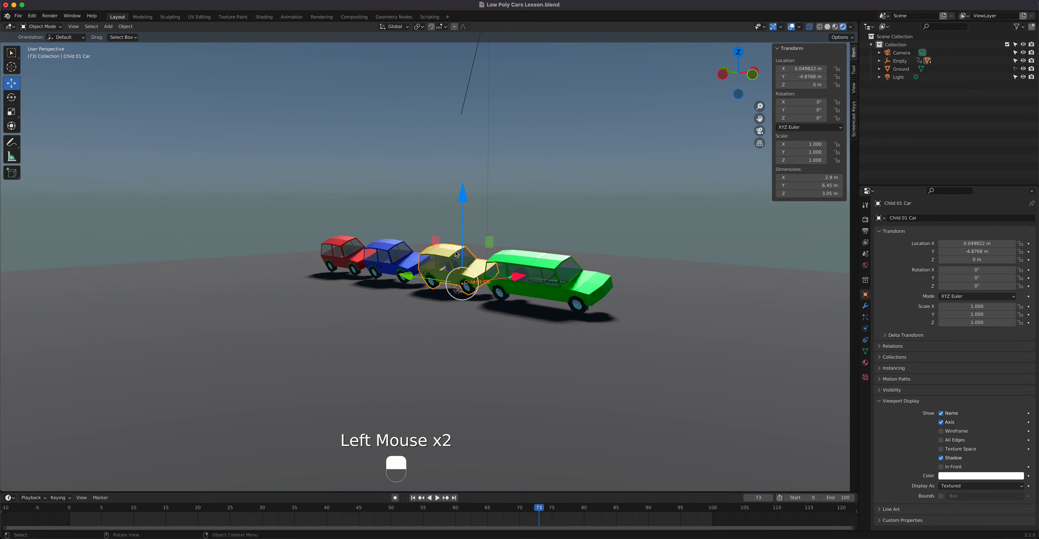
pyautogui.moveTo(802, 103); pyautogui.dragTo(832, 110)
pyautogui.rightClick(802, 104)
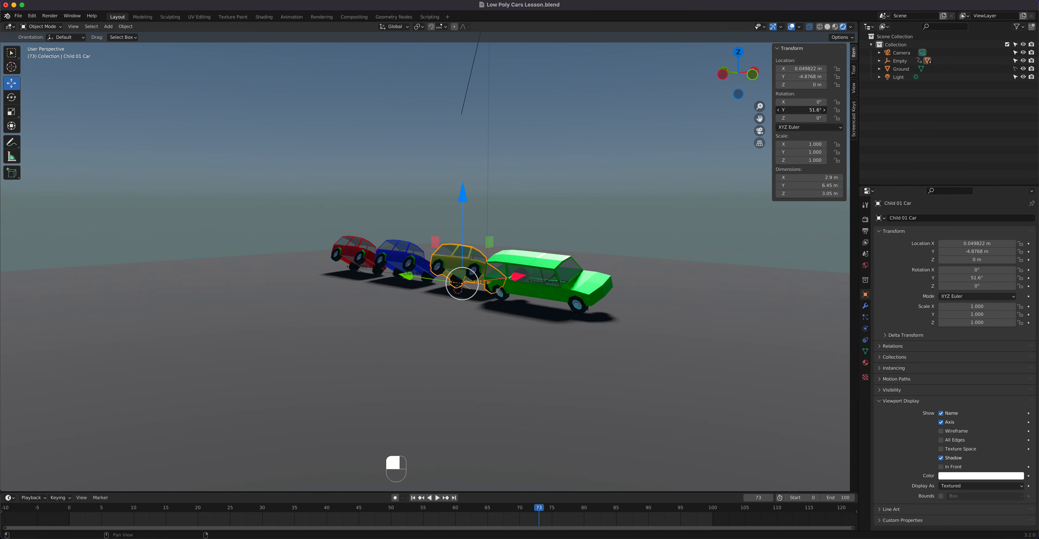
pyautogui.rightClick(801, 113)
# Go to frame 50 and insert a single keyframe on the yellow car's Y rotation at 0°
pyautogui.moveTo(539, 513); pyautogui.dragTo(715, 535)
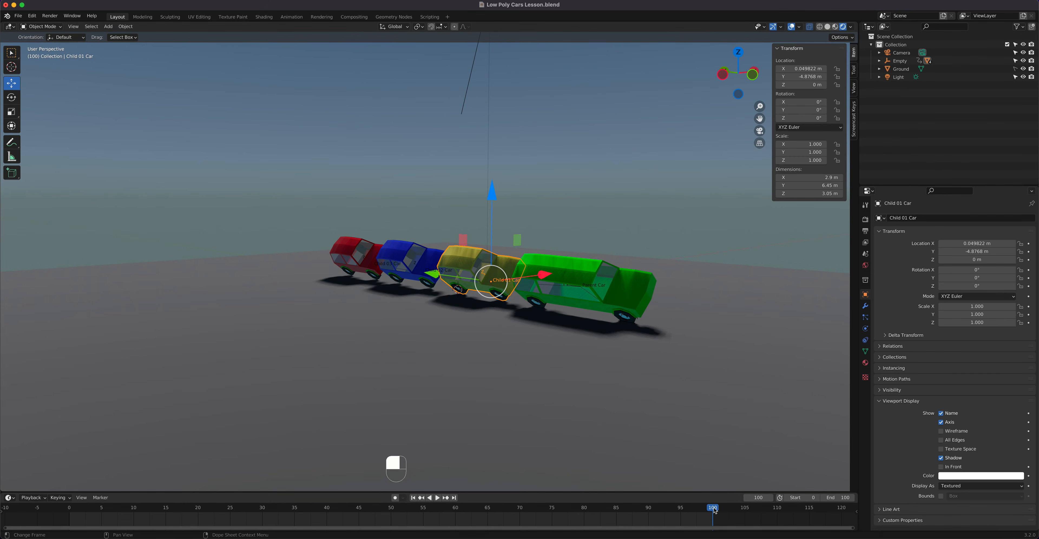
pyautogui.moveTo(714, 510); pyautogui.dragTo(391, 538)
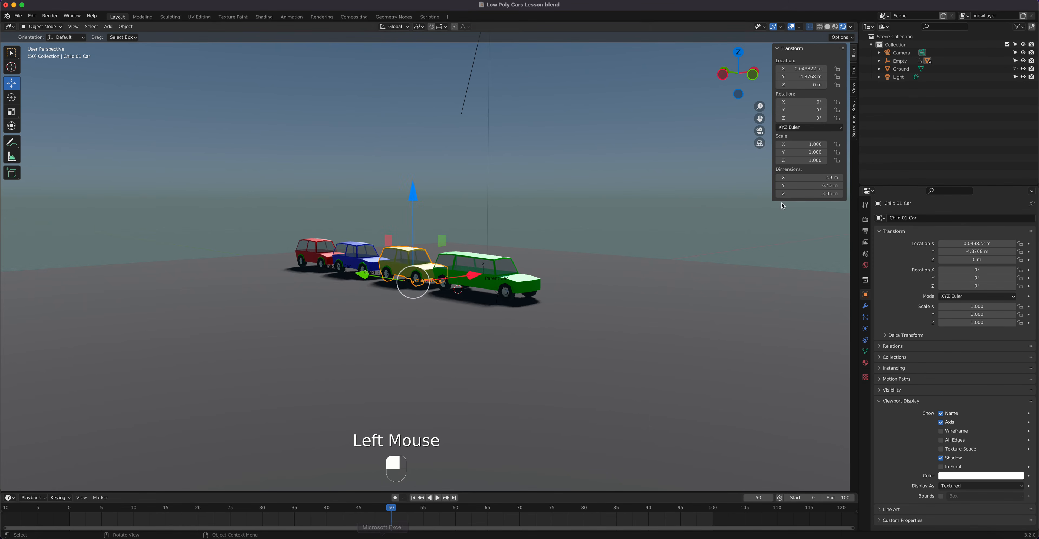
pyautogui.rightClick(789, 111)
pyautogui.click(789, 110)
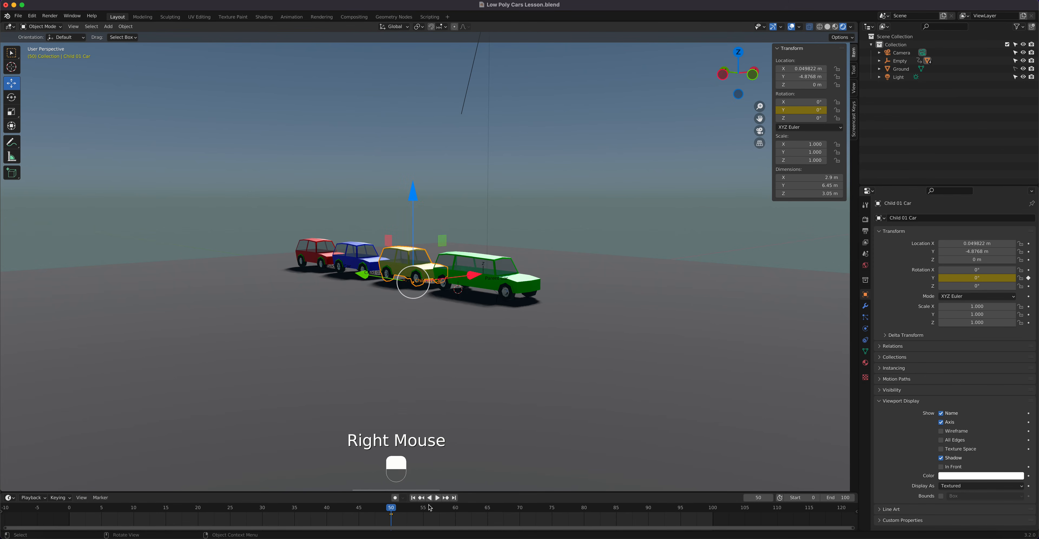
# At frame 100, set the yellow car's Y rotation to 96°, checking it in front view, and insert a single keyframe
pyautogui.moveTo(390, 510); pyautogui.dragTo(716, 519)
pyautogui.moveTo(802, 110); pyautogui.dragTo(847, 110)
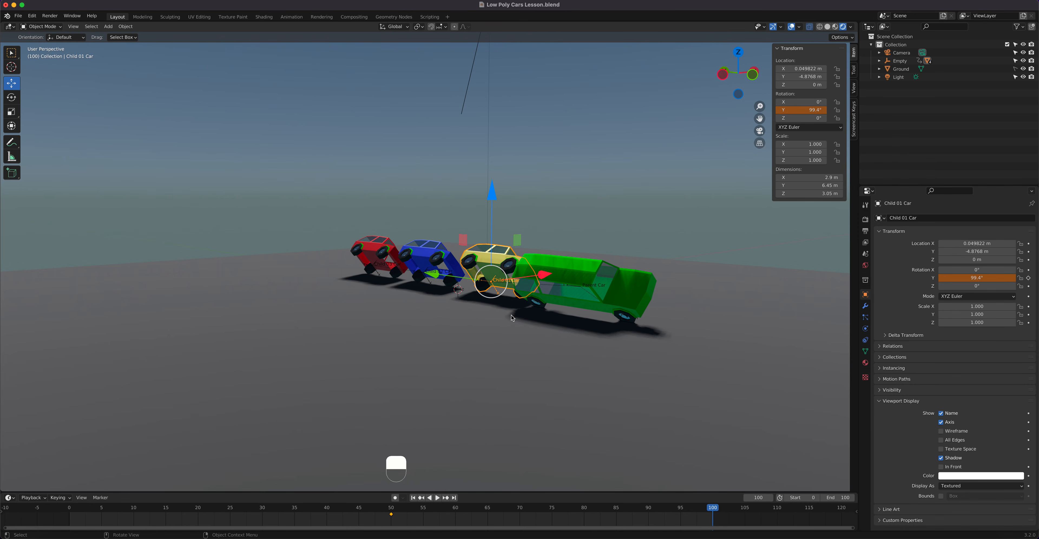
pyautogui.press('`')
pyautogui.click(464, 300)
pyautogui.scroll(2, 423, 296)
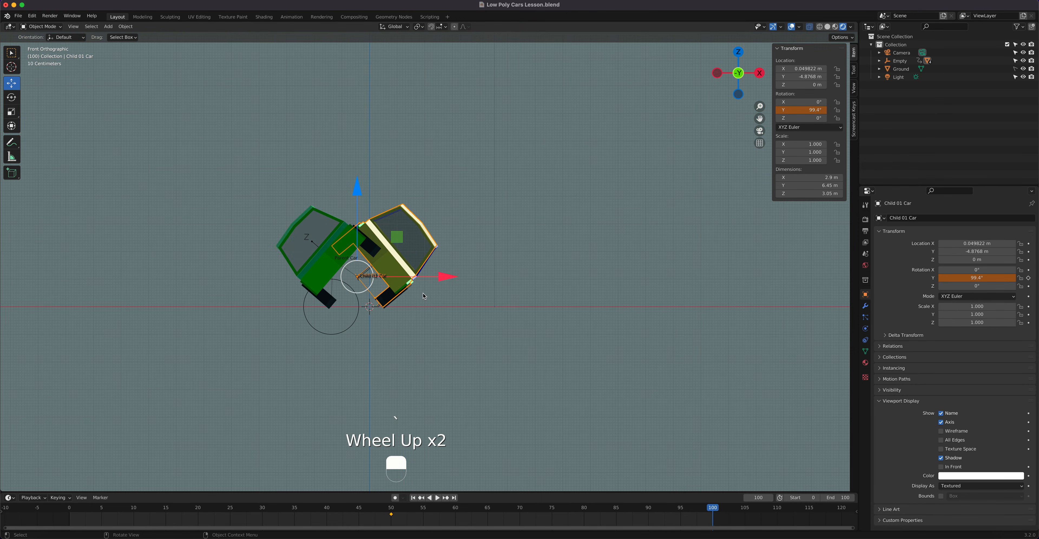
pyautogui.scroll(2, 423, 296)
pyautogui.moveTo(802, 111); pyautogui.dragTo(793, 111)
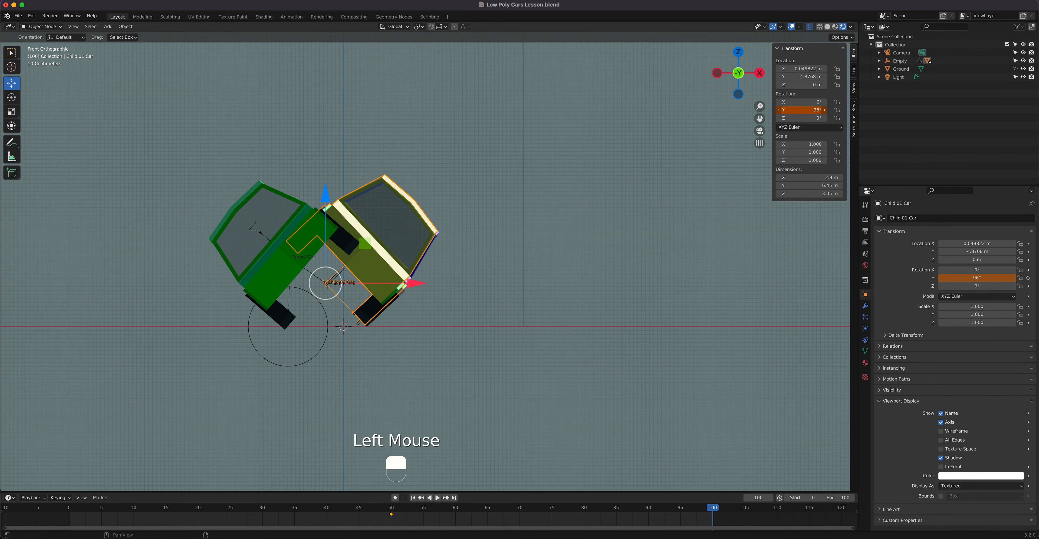
pyautogui.rightClick(803, 111)
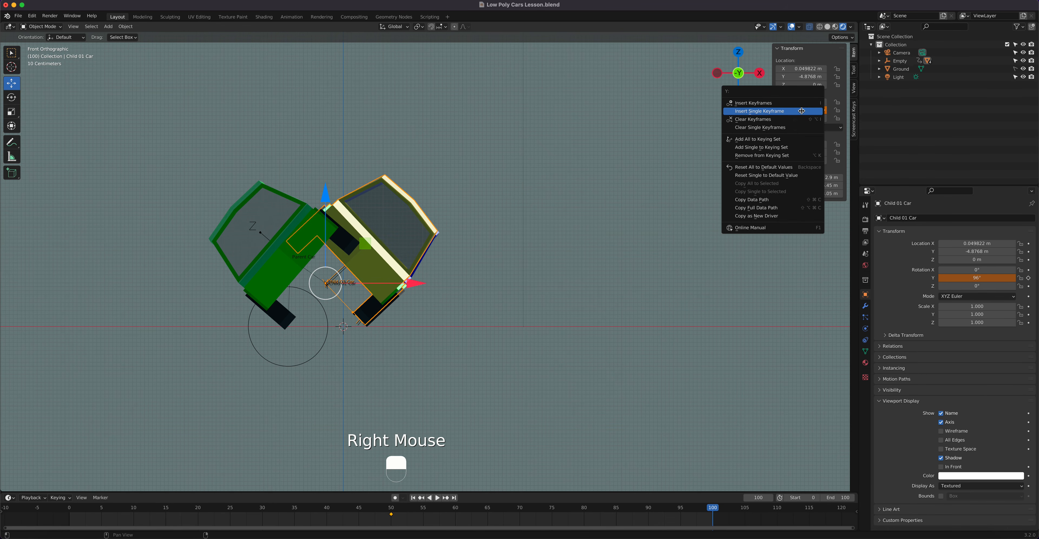
pyautogui.click(803, 113)
# Play back the animation in perspective view to examine how the child cars follow the yellow car's rotation
pyautogui.scroll(-3, 484, 324)
pyautogui.moveTo(475, 324); pyautogui.dragTo(439, 354, button='middle')
pyautogui.scroll(-2, 444, 355)
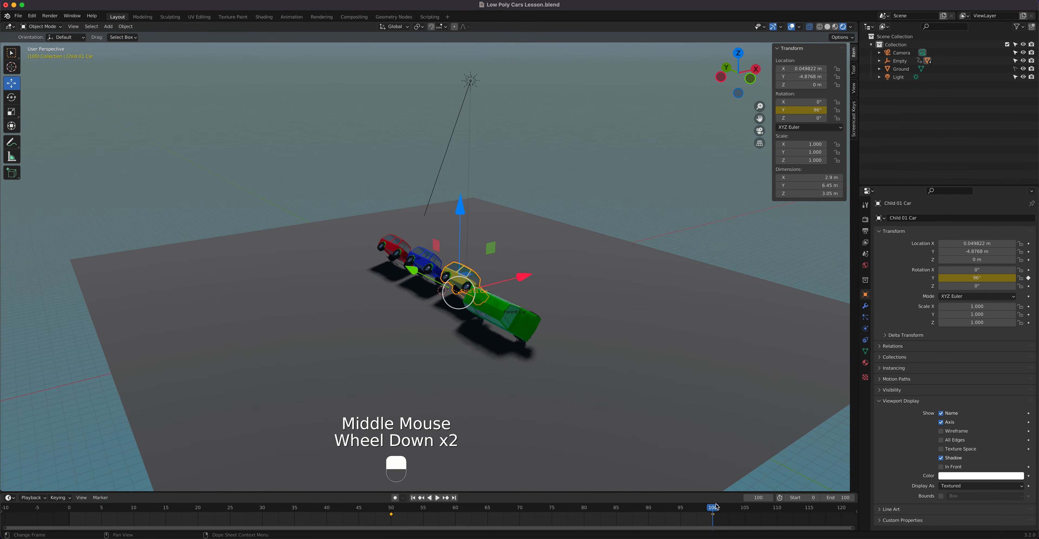
pyautogui.click(316, 512)
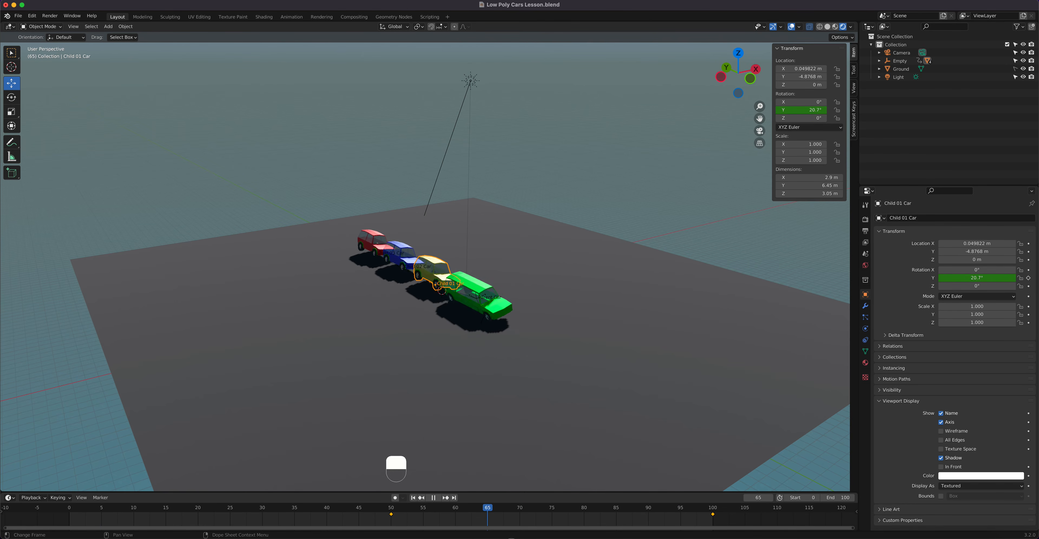
pyautogui.moveTo(758, 511); pyautogui.dragTo(76, 512)
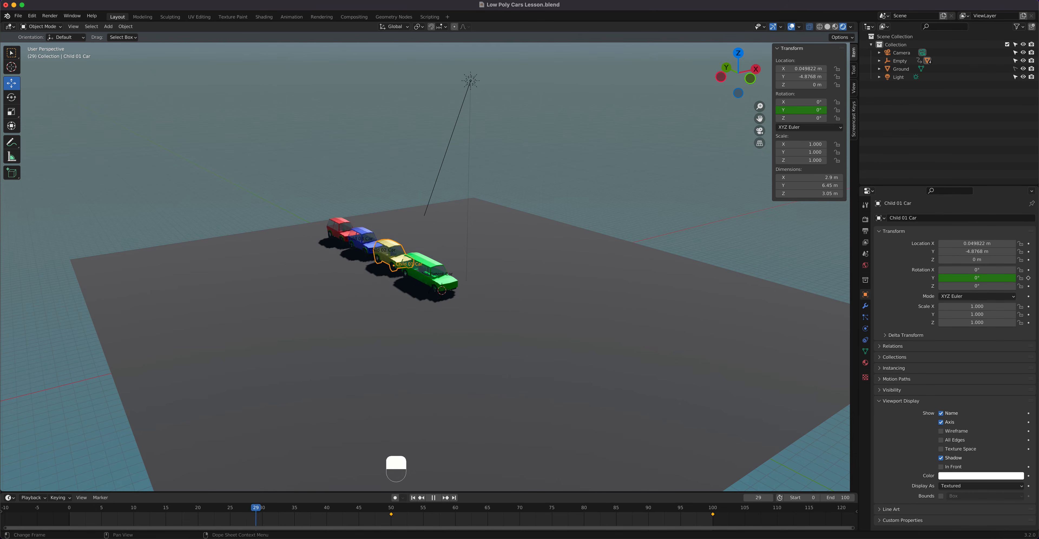
pyautogui.moveTo(674, 512); pyautogui.dragTo(88, 512)
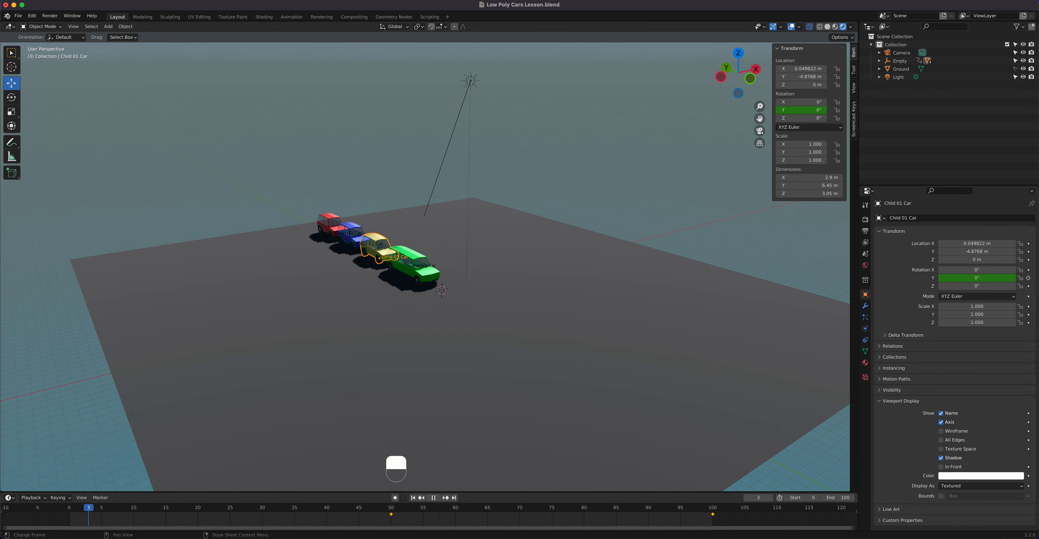